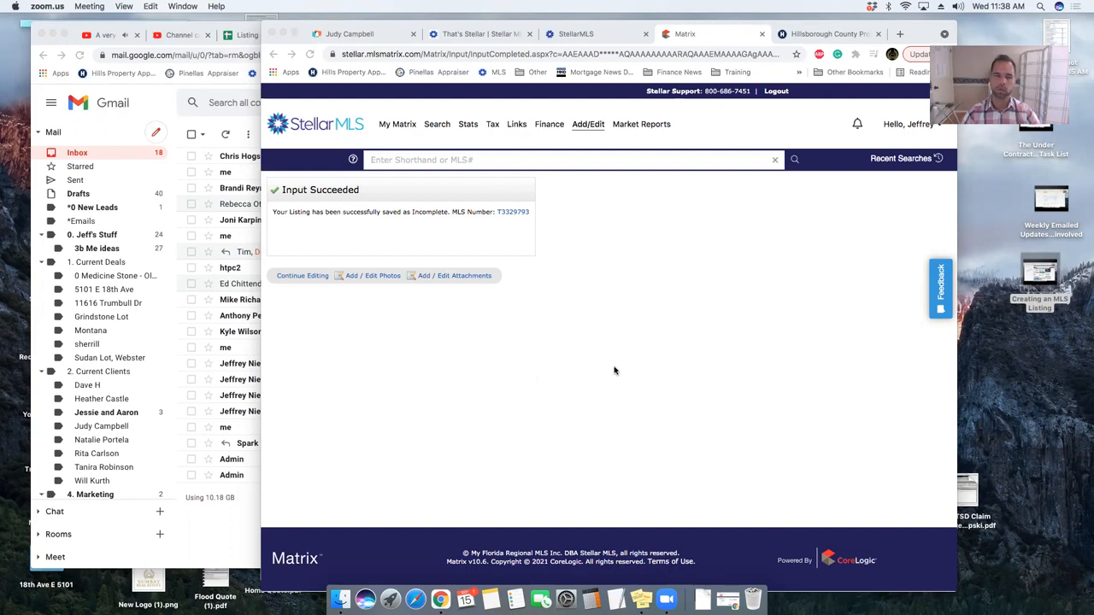
- Open the Add / Edit Photos page for listing T3329793, then bring the Gmail inbox forward
{"action": "left_click", "coordinate": [378, 278]}
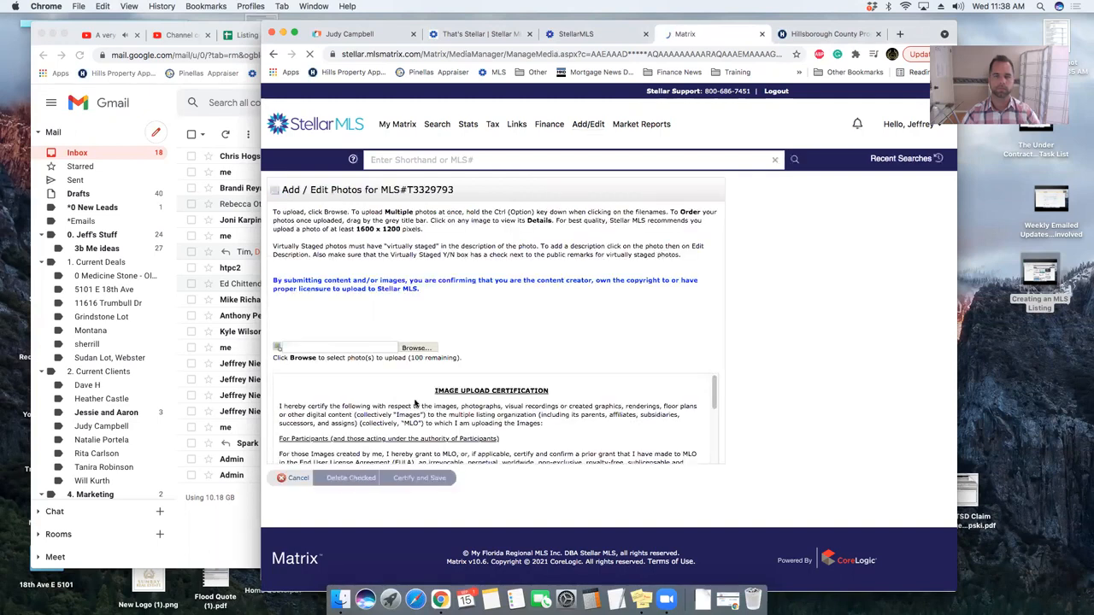
{"action": "left_click", "coordinate": [129, 138]}
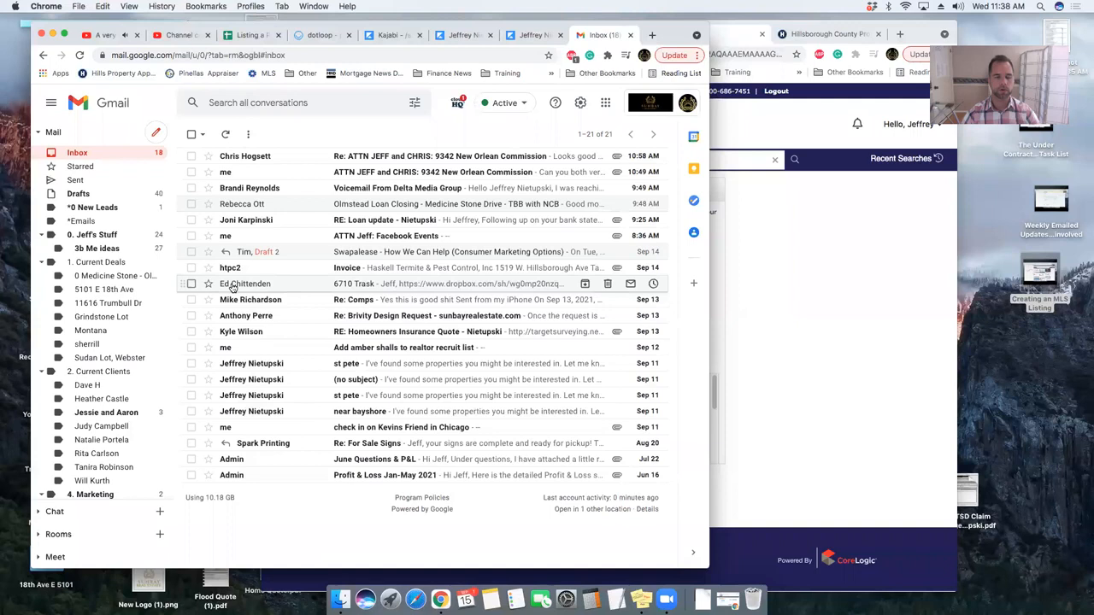
{"action": "left_click", "coordinate": [295, 287]}
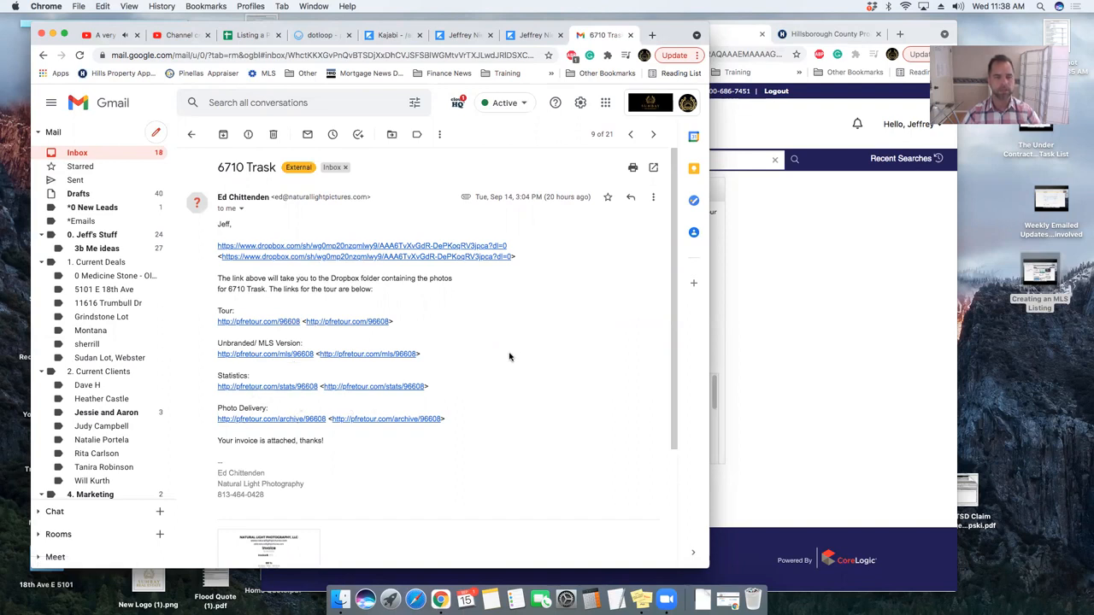
{"action": "left_click", "coordinate": [272, 246]}
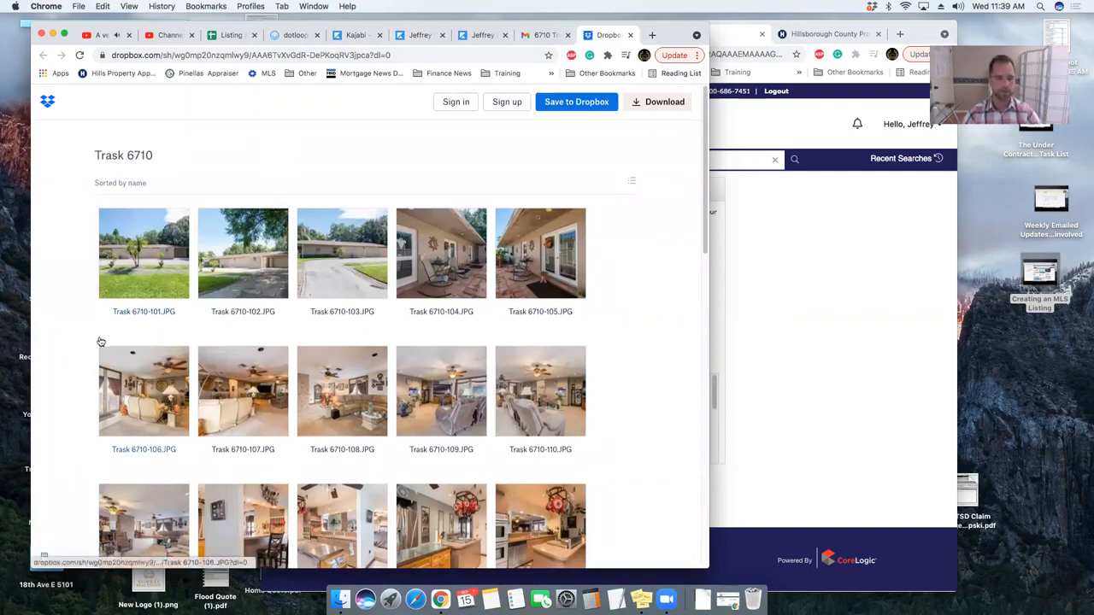
{"action": "scroll", "coordinate": [100, 341], "scroll_direction": "down", "scroll_amount": 5}
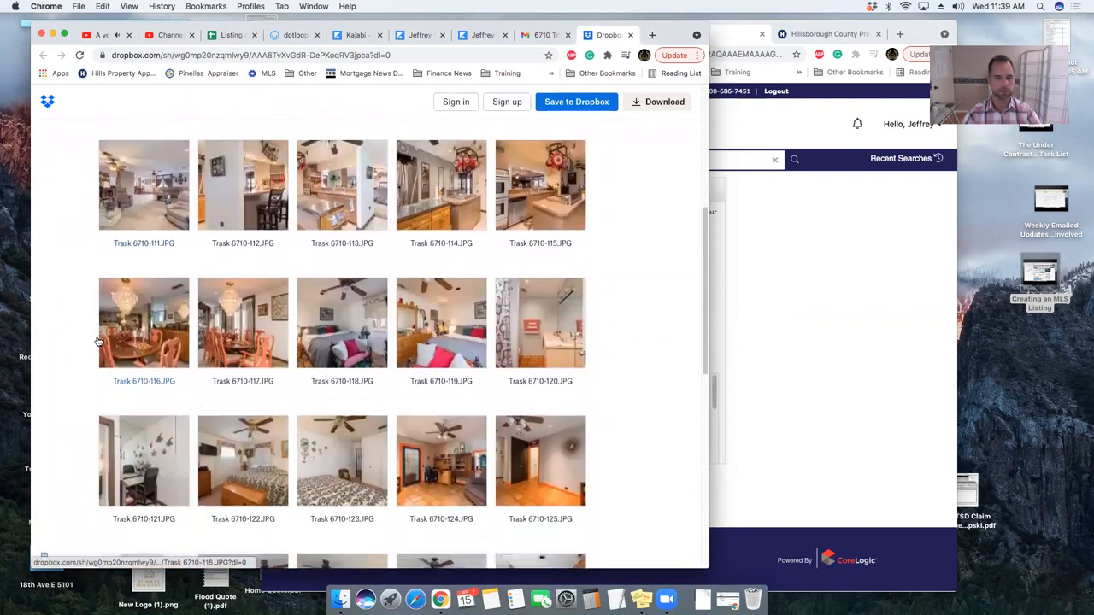
{"action": "scroll", "coordinate": [98, 340], "scroll_direction": "down", "scroll_amount": 10}
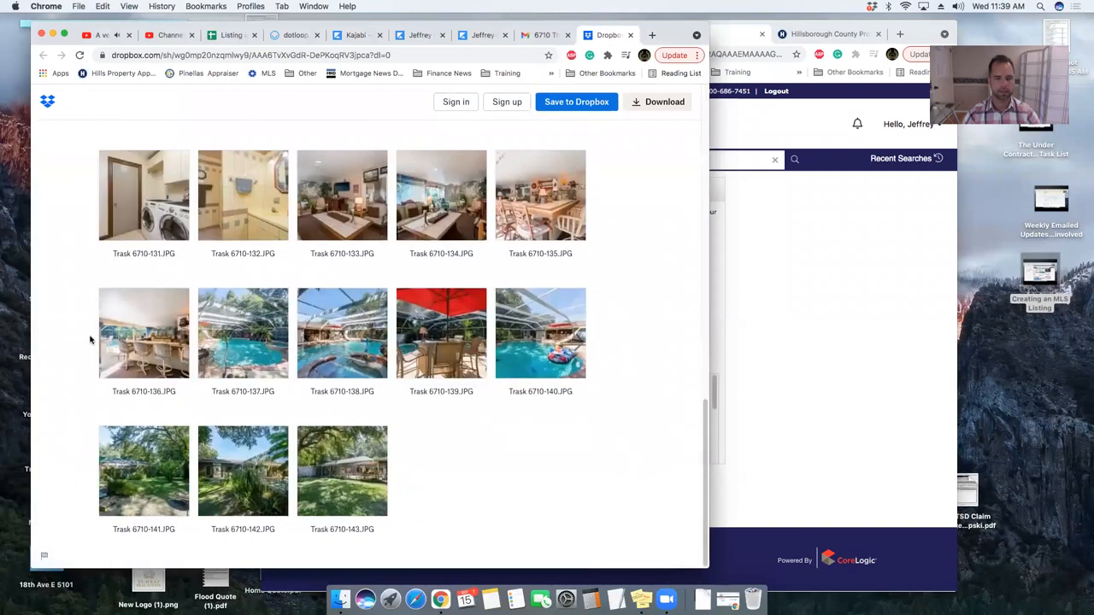
{"action": "scroll", "coordinate": [90, 340], "scroll_direction": "up", "scroll_amount": 5}
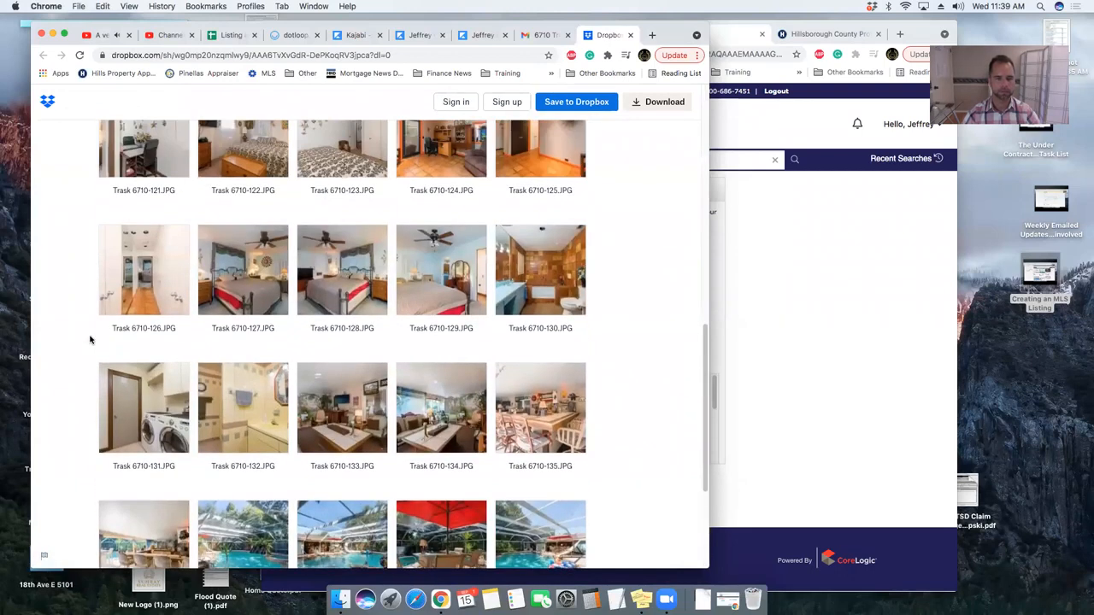
{"action": "scroll", "coordinate": [89, 340], "scroll_direction": "up", "scroll_amount": 3}
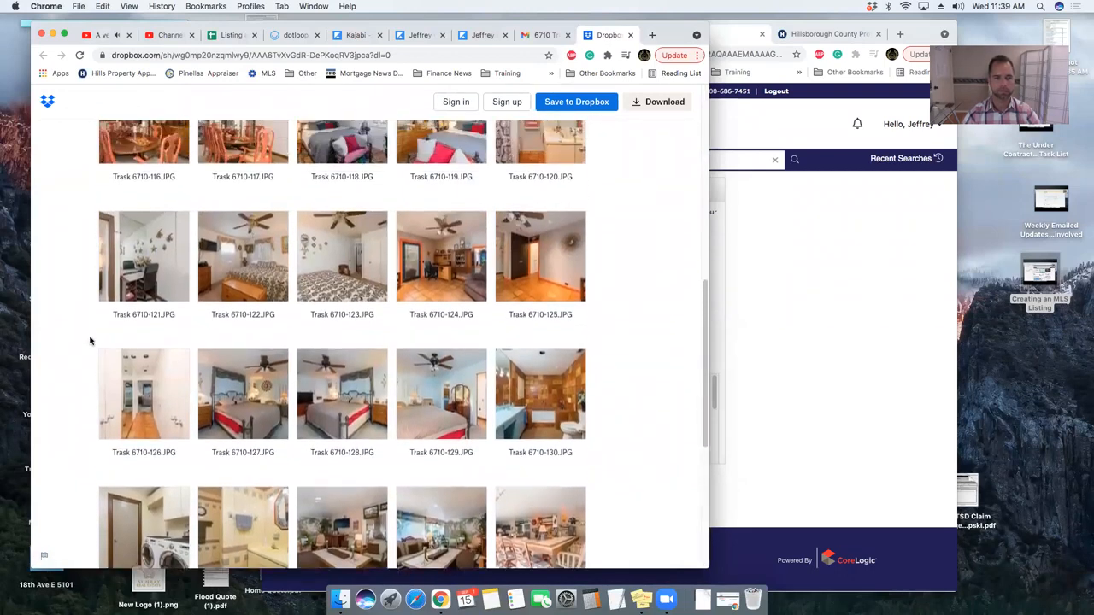
{"action": "scroll", "coordinate": [90, 340], "scroll_direction": "up", "scroll_amount": 8}
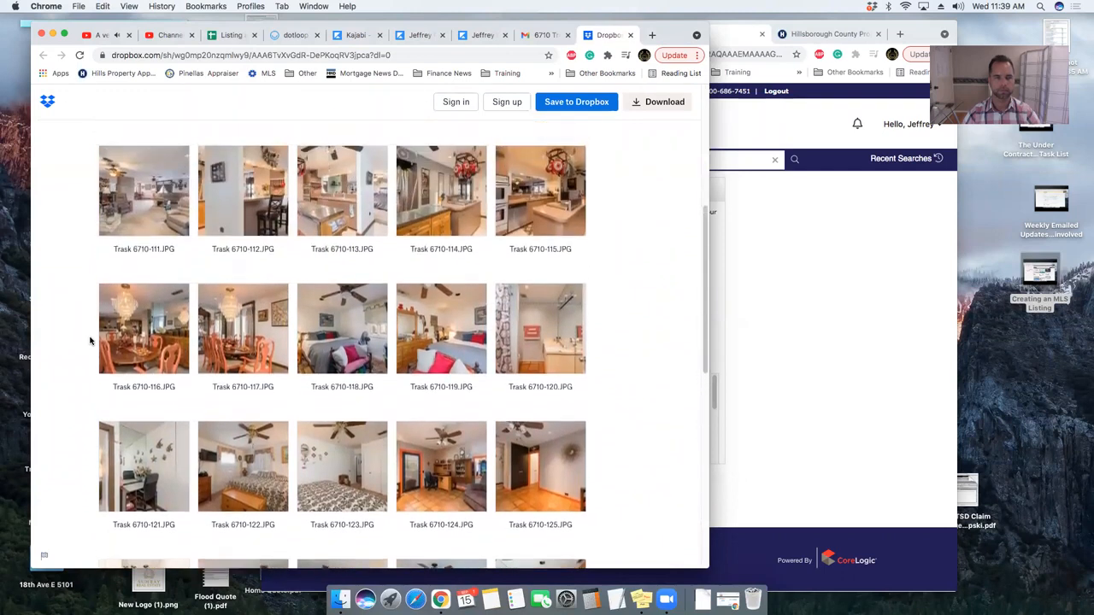
{"action": "scroll", "coordinate": [89, 340], "scroll_direction": "up", "scroll_amount": 2}
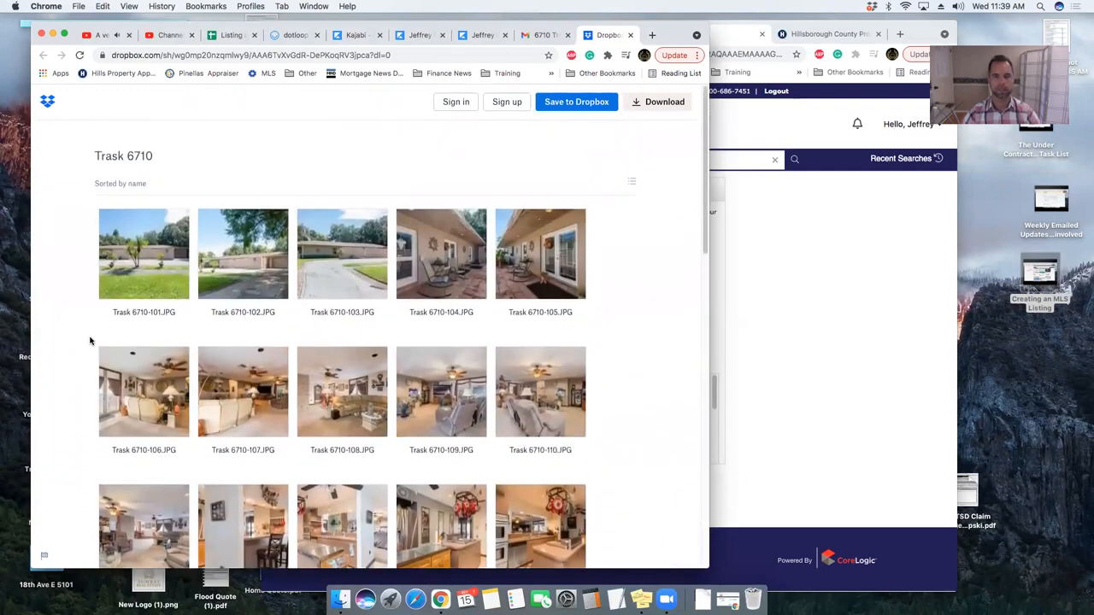
{"action": "left_click", "coordinate": [586, 103]}
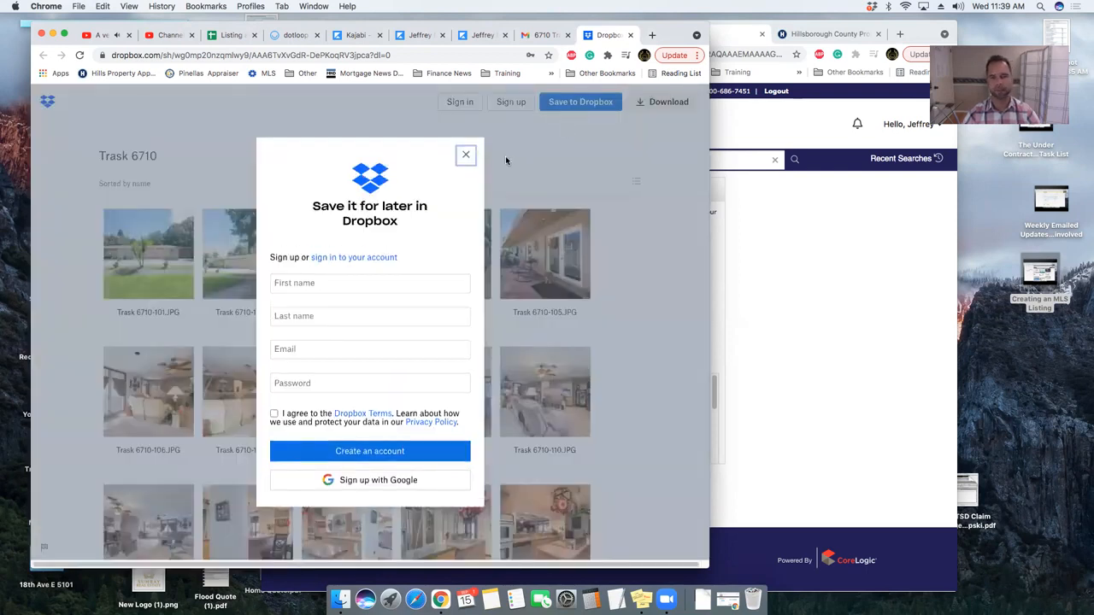
{"action": "left_click", "coordinate": [464, 157]}
{"action": "left_click", "coordinate": [452, 102]}
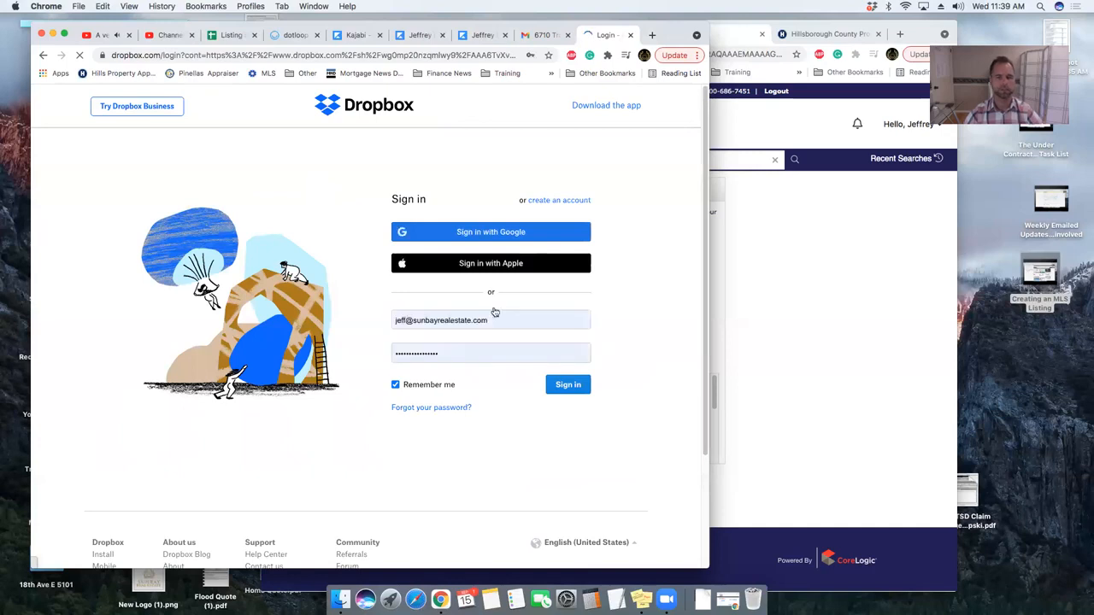
{"action": "left_click", "coordinate": [568, 384]}
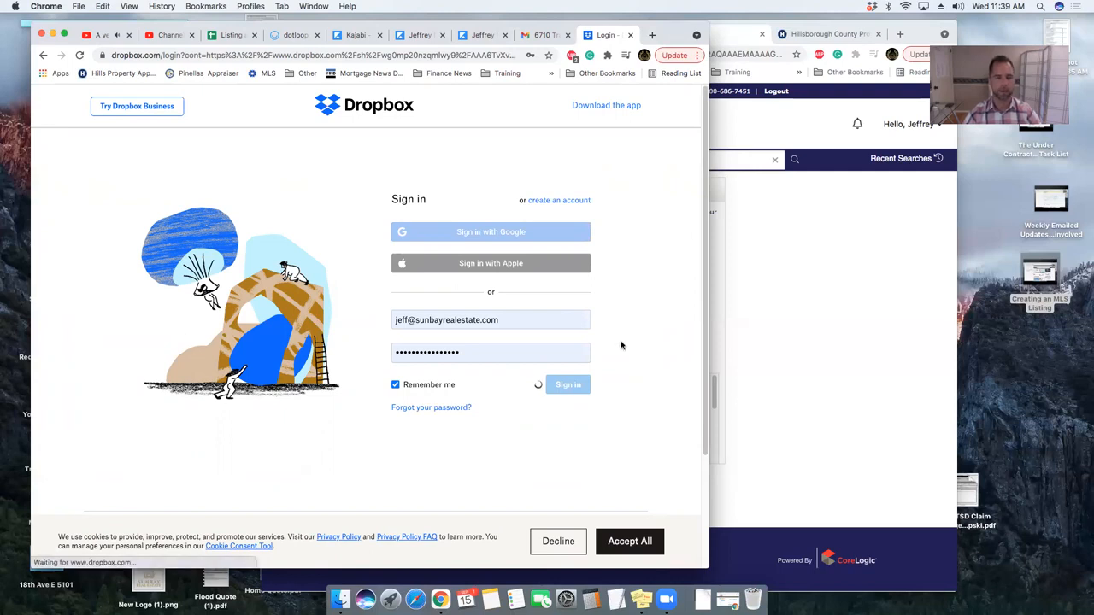
{"action": "left_click", "coordinate": [642, 542]}
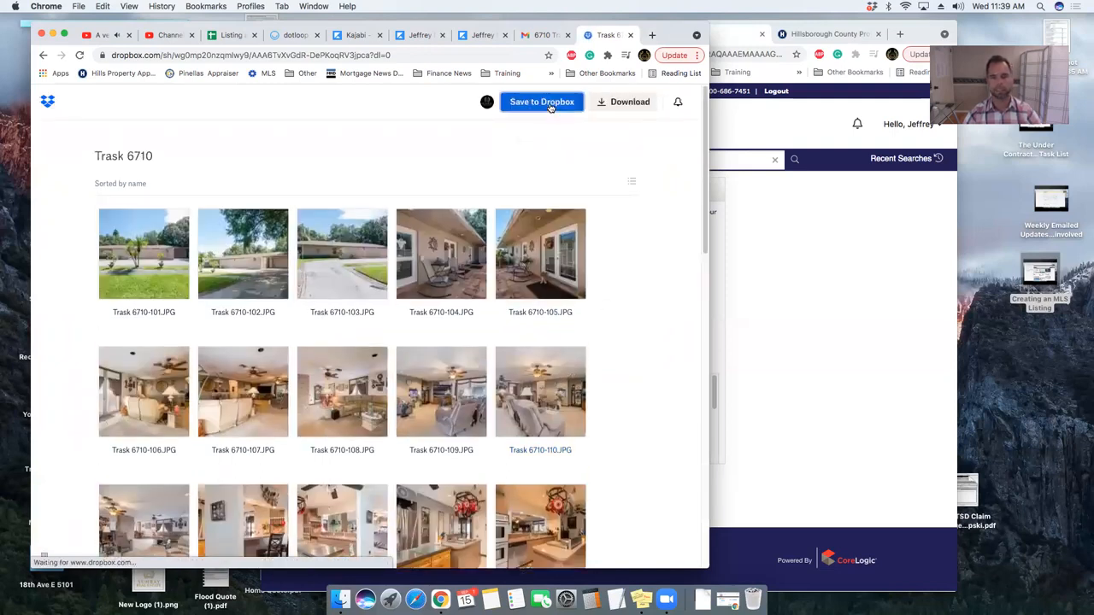
{"action": "left_click", "coordinate": [550, 103]}
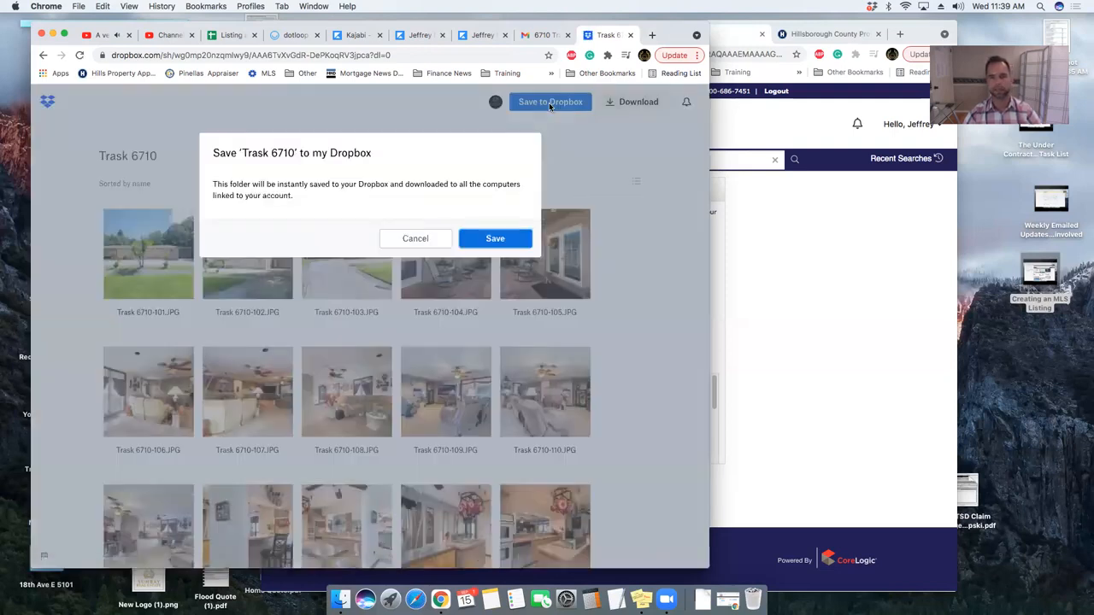
{"action": "left_click", "coordinate": [497, 239]}
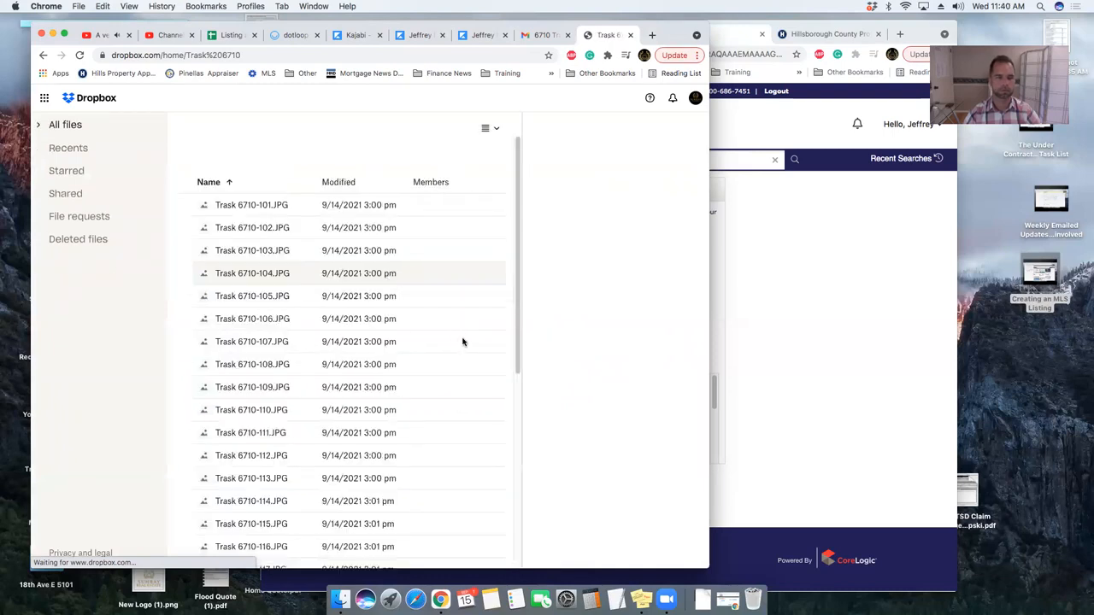
{"action": "left_click", "coordinate": [547, 37]}
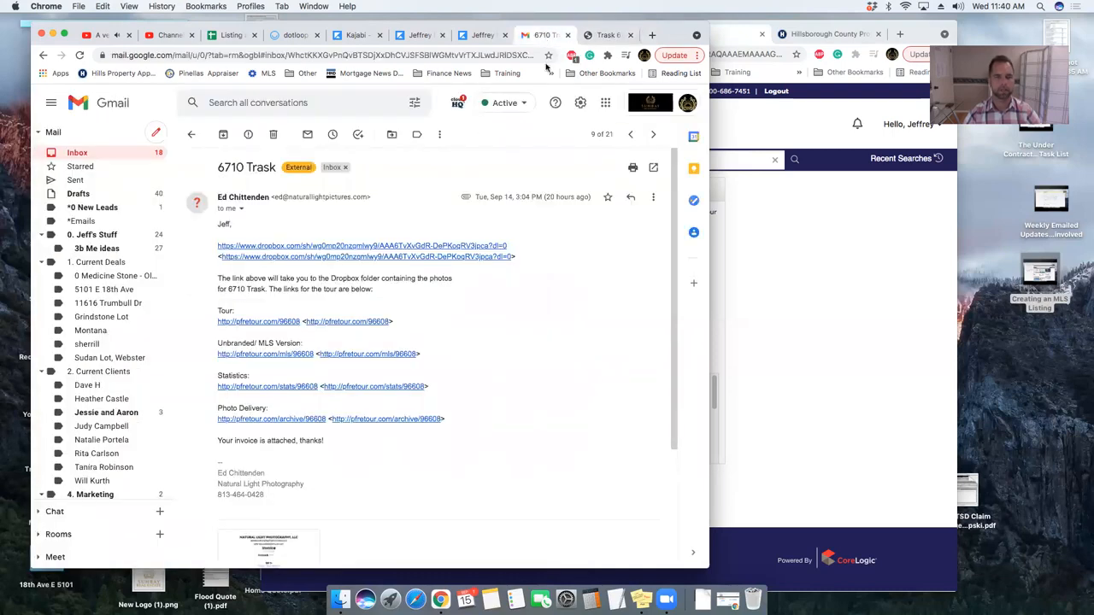
{"action": "left_click", "coordinate": [448, 258]}
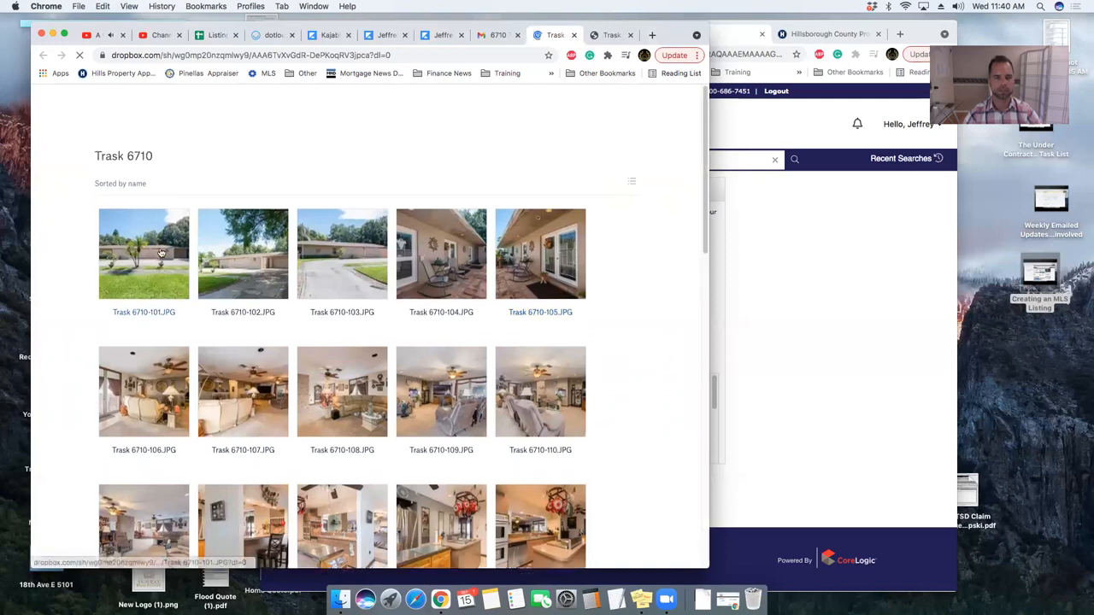
{"action": "left_click", "coordinate": [161, 252]}
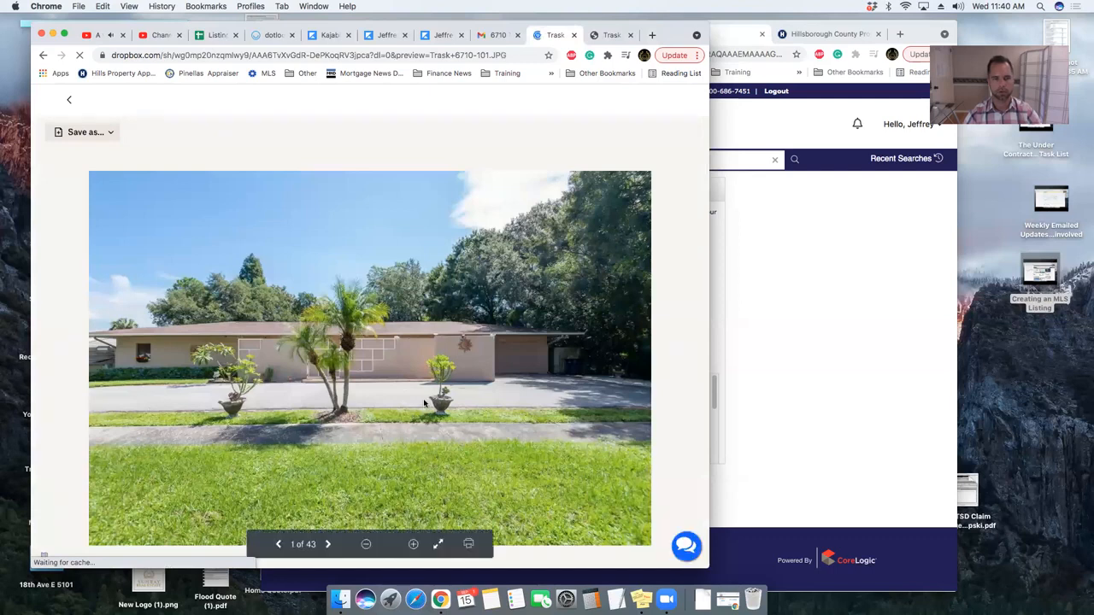
{"action": "left_click", "coordinate": [42, 56]}
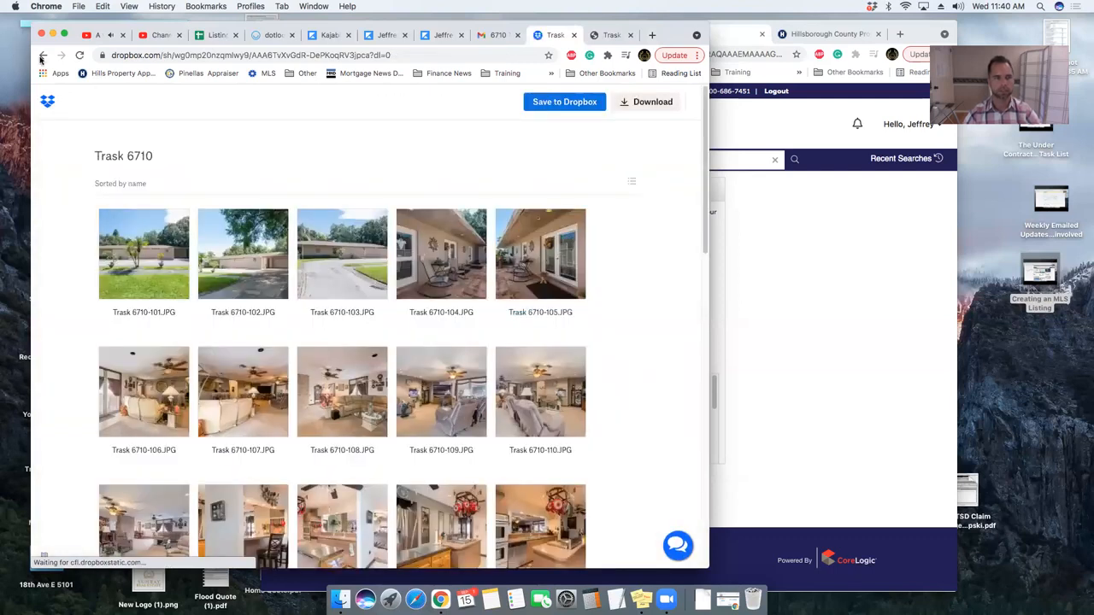
{"action": "left_click", "coordinate": [496, 35]}
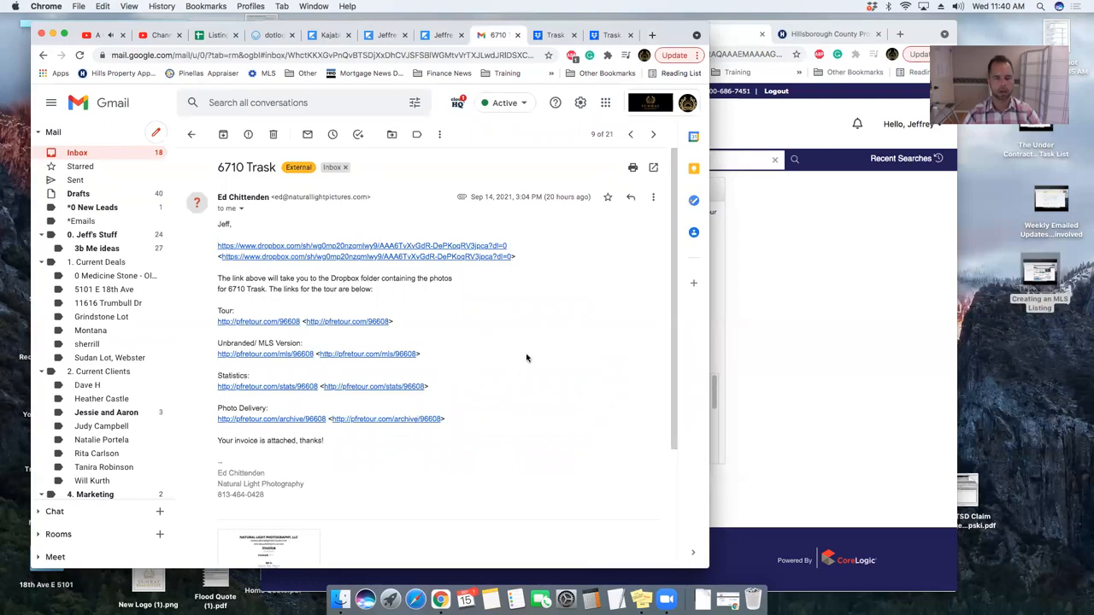
{"action": "left_click", "coordinate": [557, 36]}
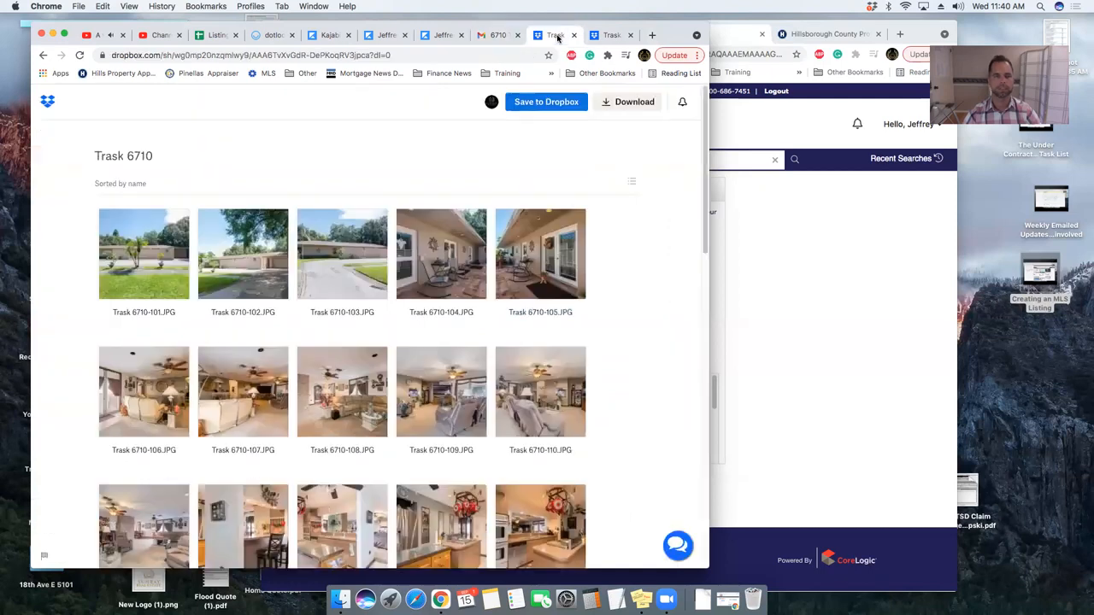
{"action": "left_click", "coordinate": [610, 36]}
{"action": "left_click", "coordinate": [547, 35]}
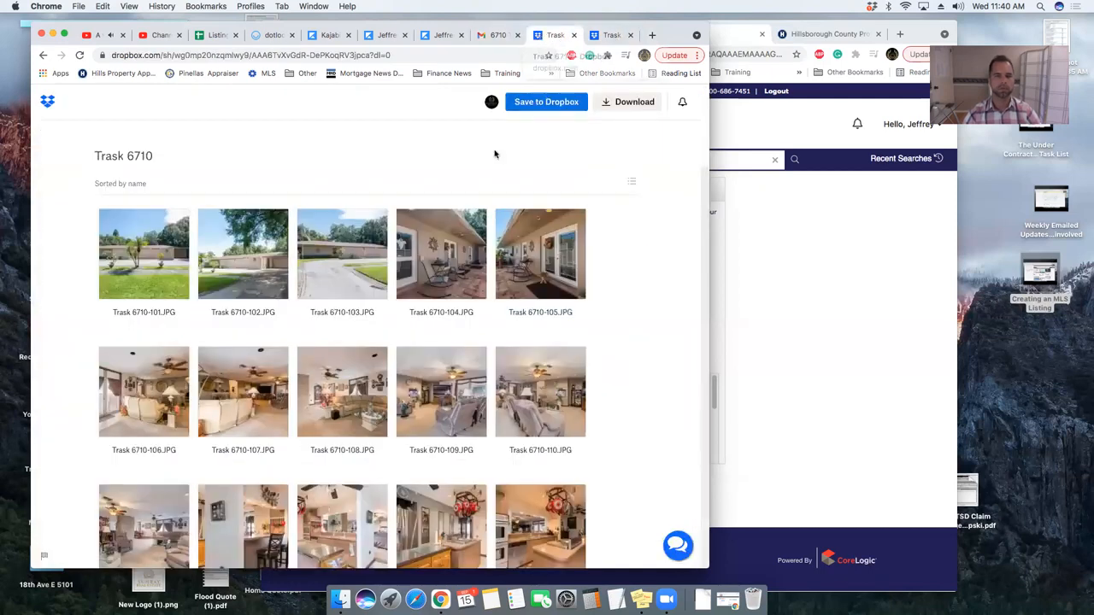
{"action": "left_click", "coordinate": [633, 104]}
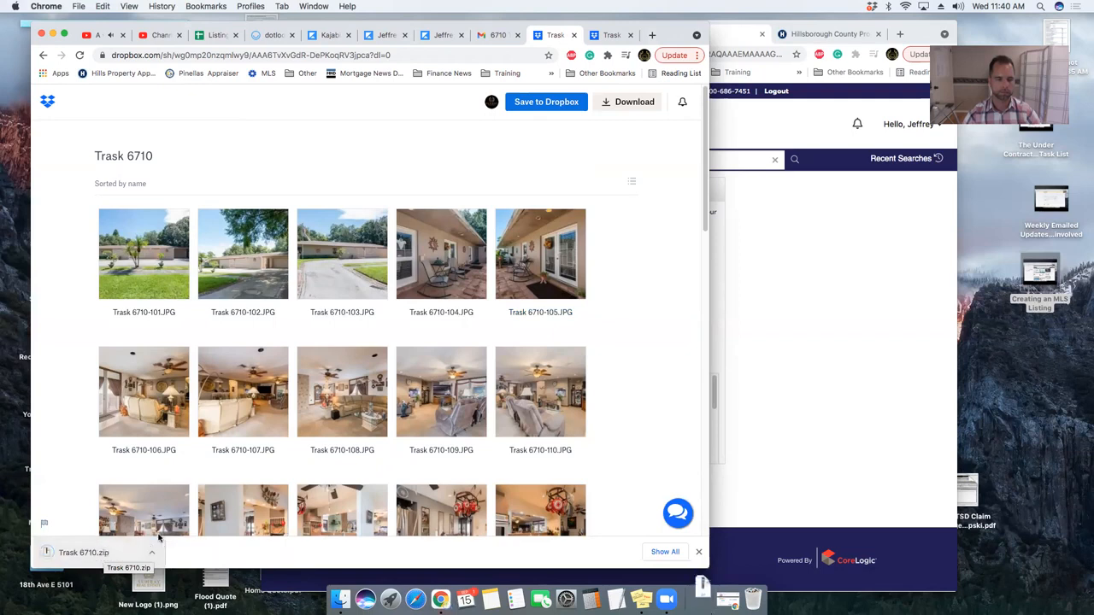
{"action": "left_click_drag", "start_coordinate": [80, 553], "coordinate": [1028, 399]}
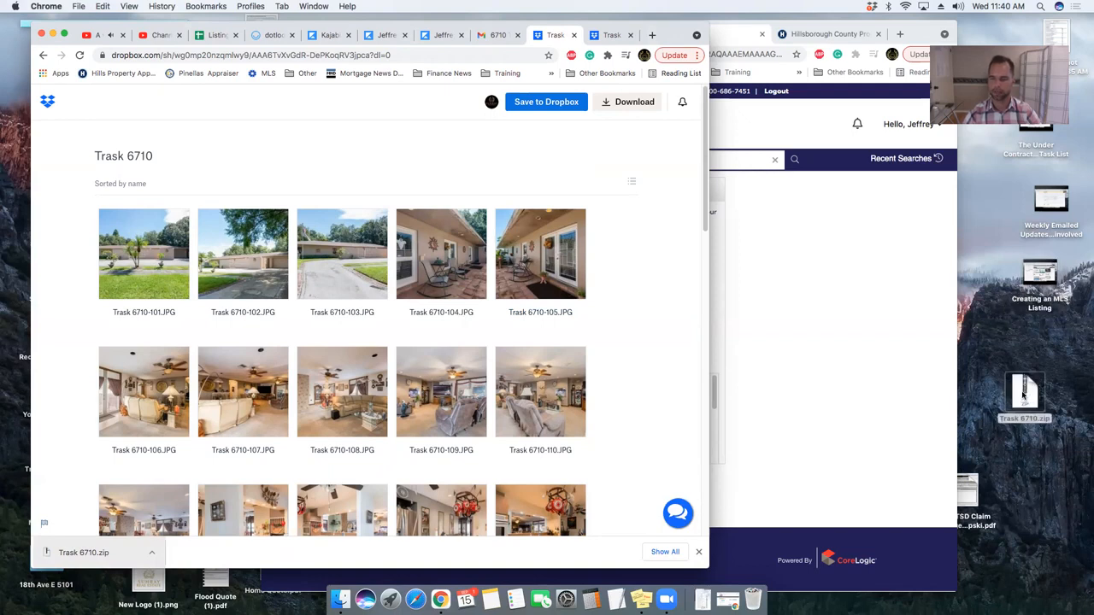
{"action": "double_click", "coordinate": [1023, 395]}
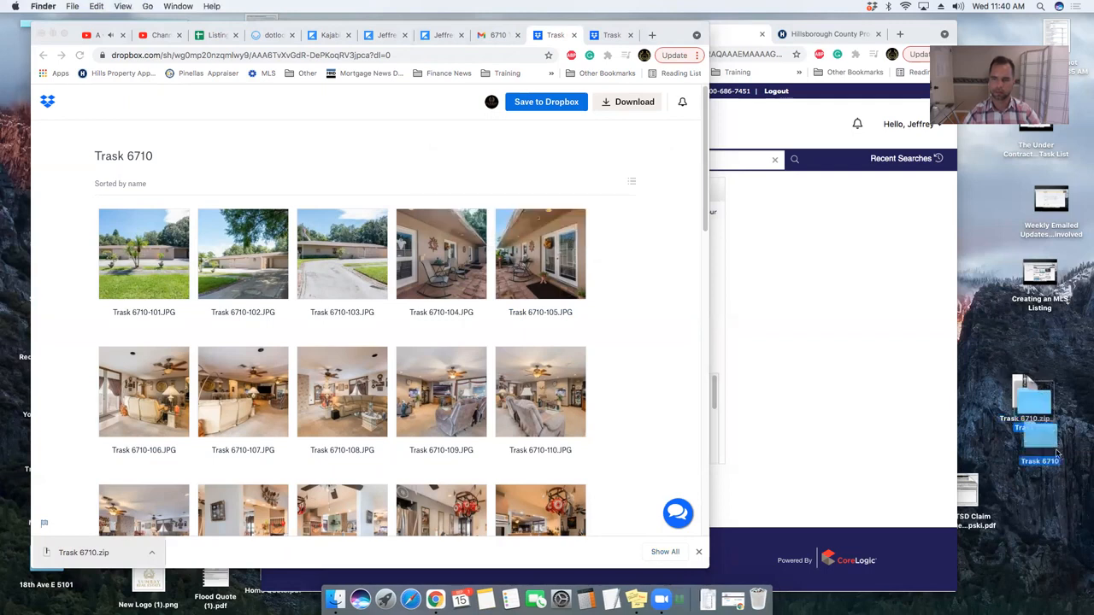
{"action": "right_click", "coordinate": [1034, 403]}
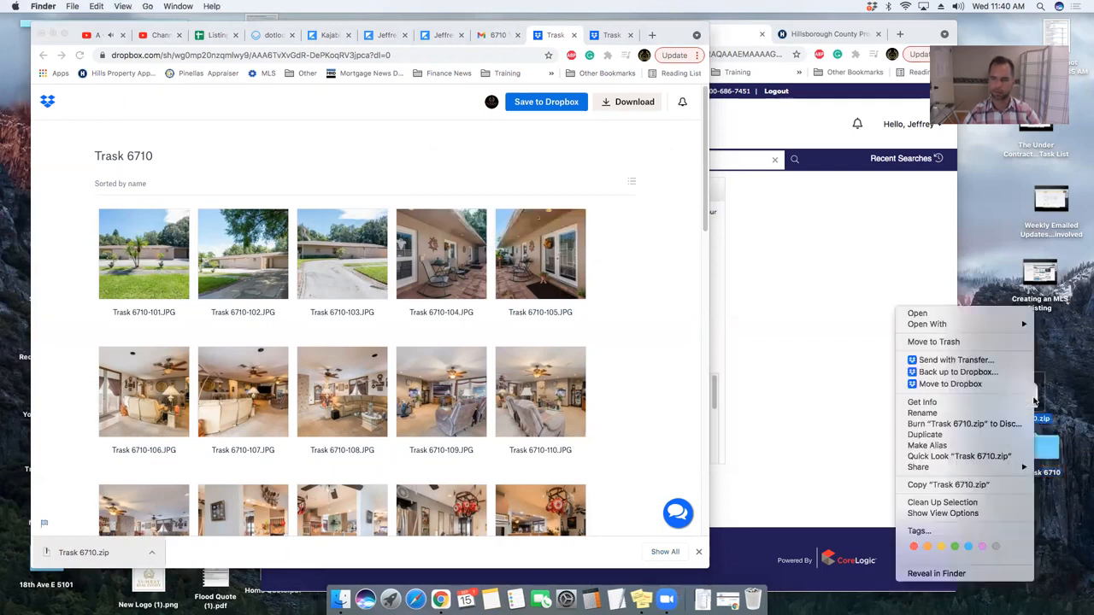
{"action": "left_click", "coordinate": [960, 342]}
{"action": "double_click", "coordinate": [1042, 446]}
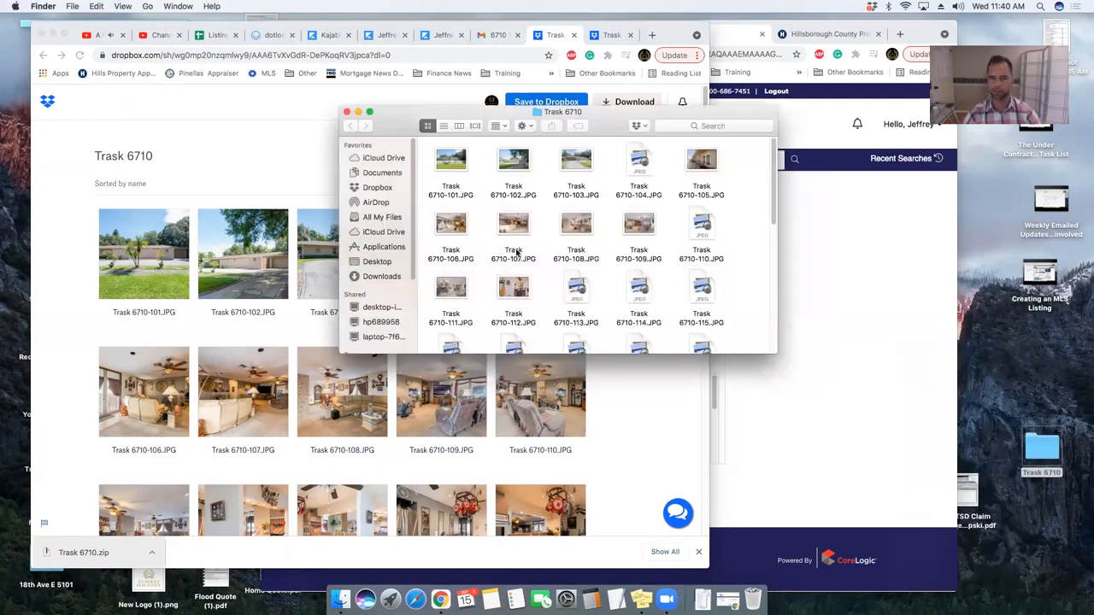
{"action": "left_click", "coordinate": [346, 113]}
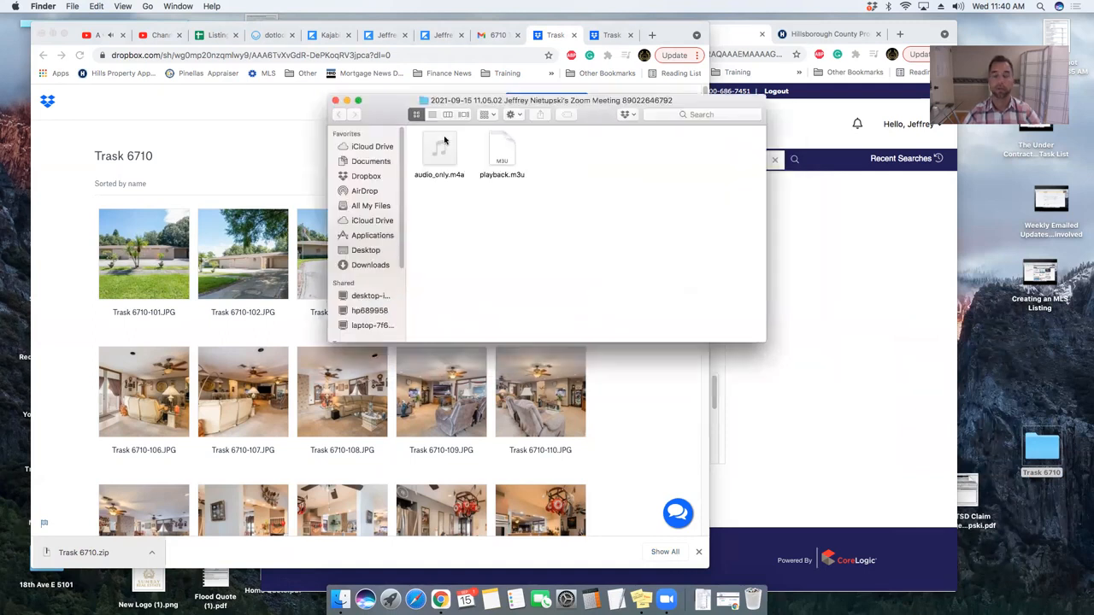
{"action": "left_click", "coordinate": [335, 100]}
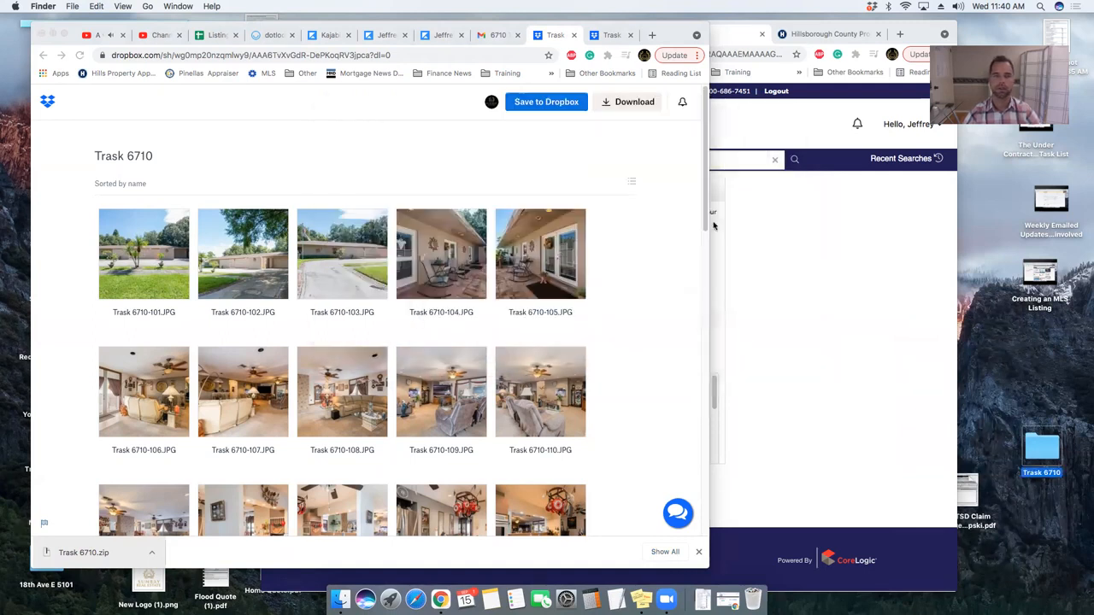
{"action": "left_click", "coordinate": [834, 248]}
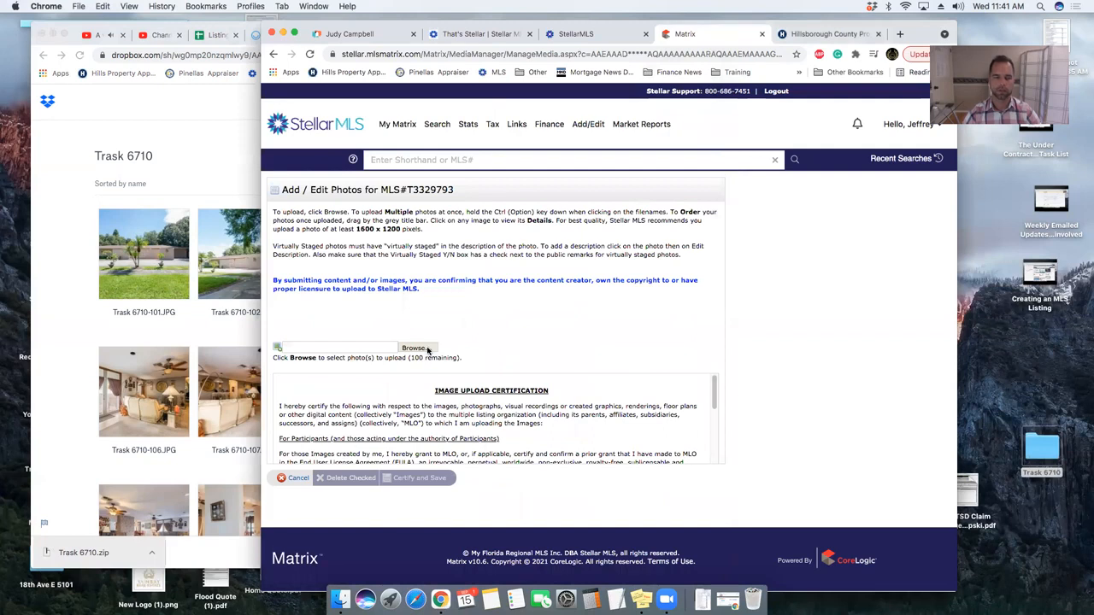
{"action": "left_click", "coordinate": [414, 349]}
{"action": "double_click", "coordinate": [666, 129]}
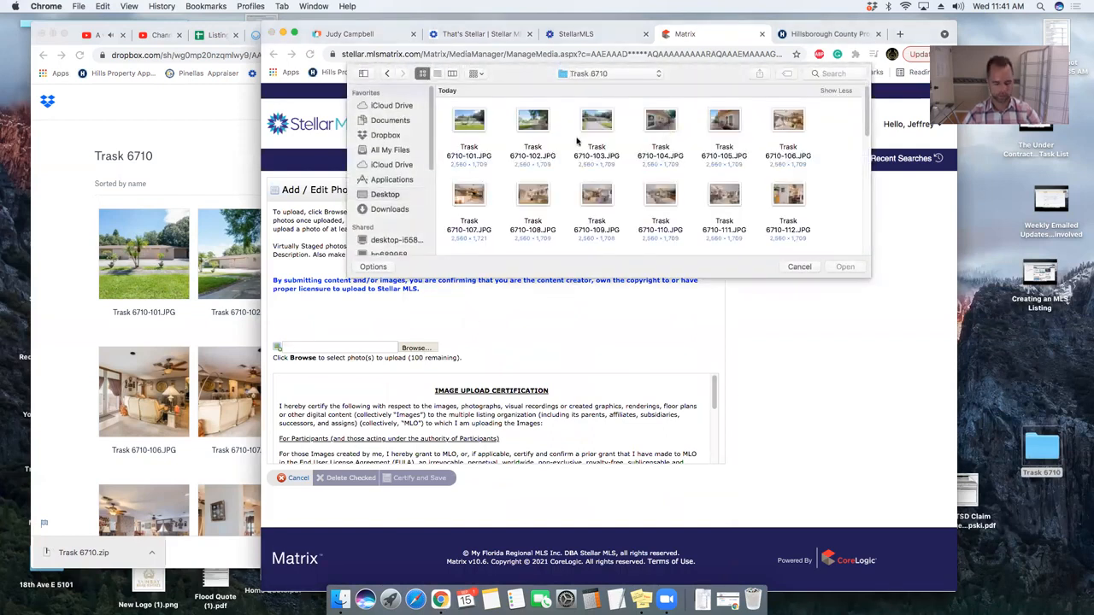
{"action": "key", "text": "super+a"}
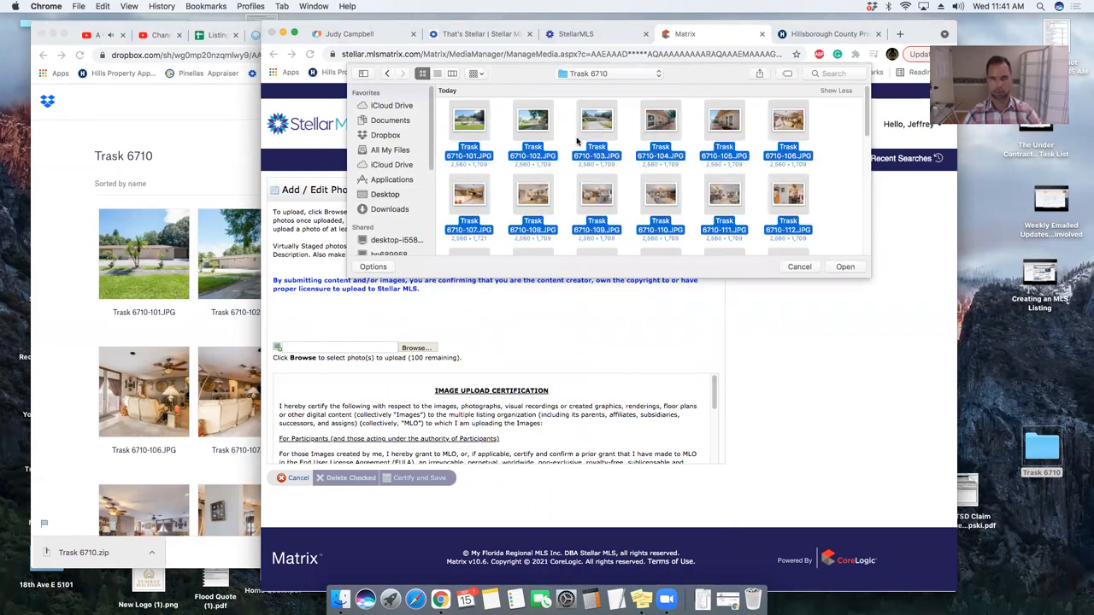
{"action": "left_click", "coordinate": [844, 267]}
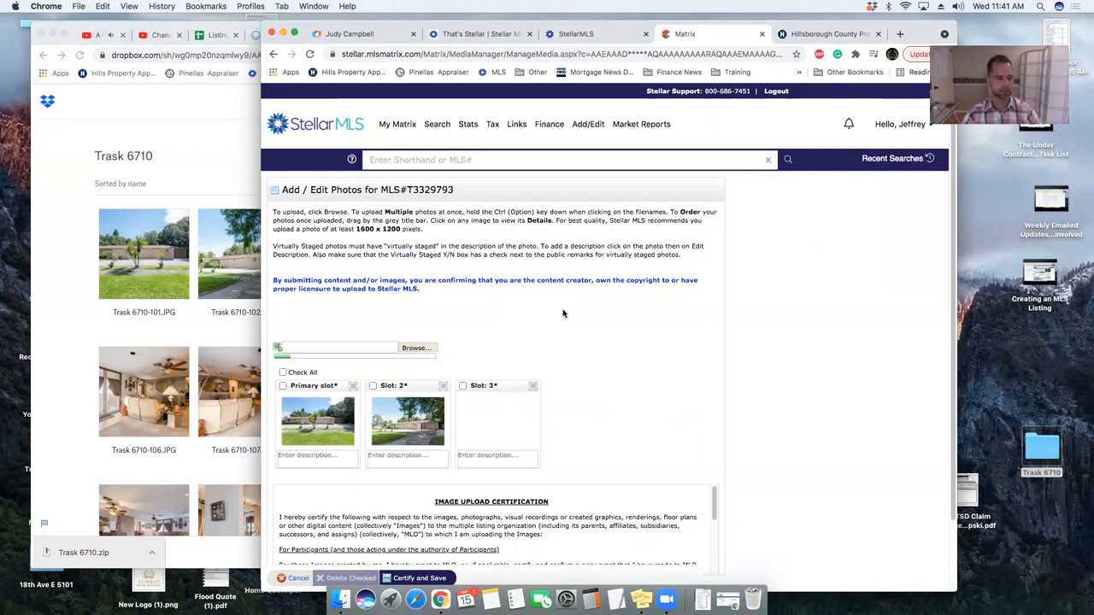
{"action": "left_click", "coordinate": [216, 178]}
{"action": "key", "text": "ctrl+shift+Tab"}
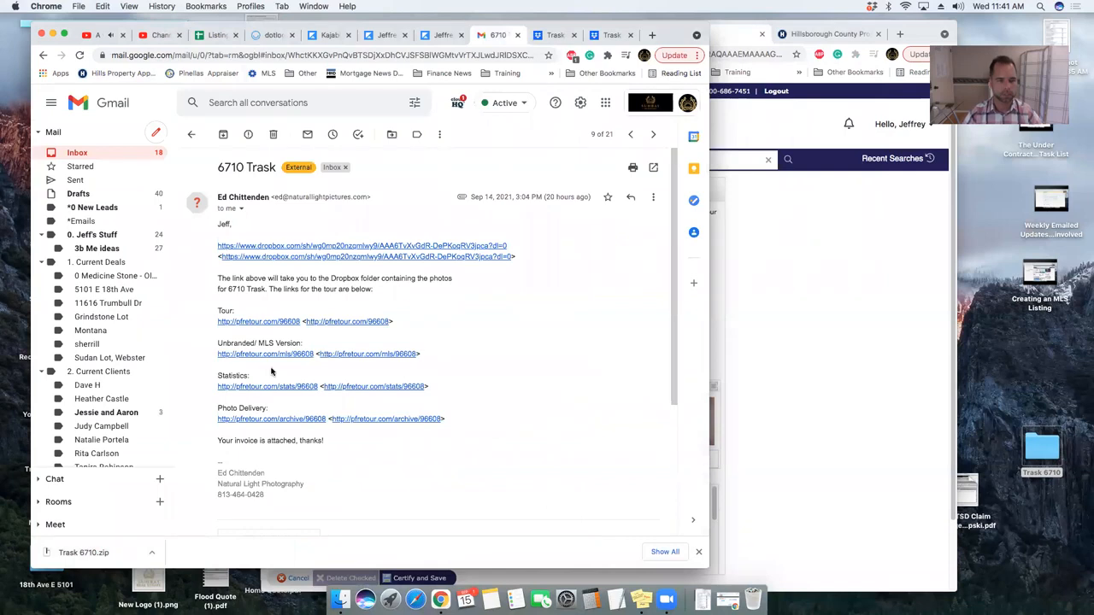
{"action": "left_click", "coordinate": [259, 321]}
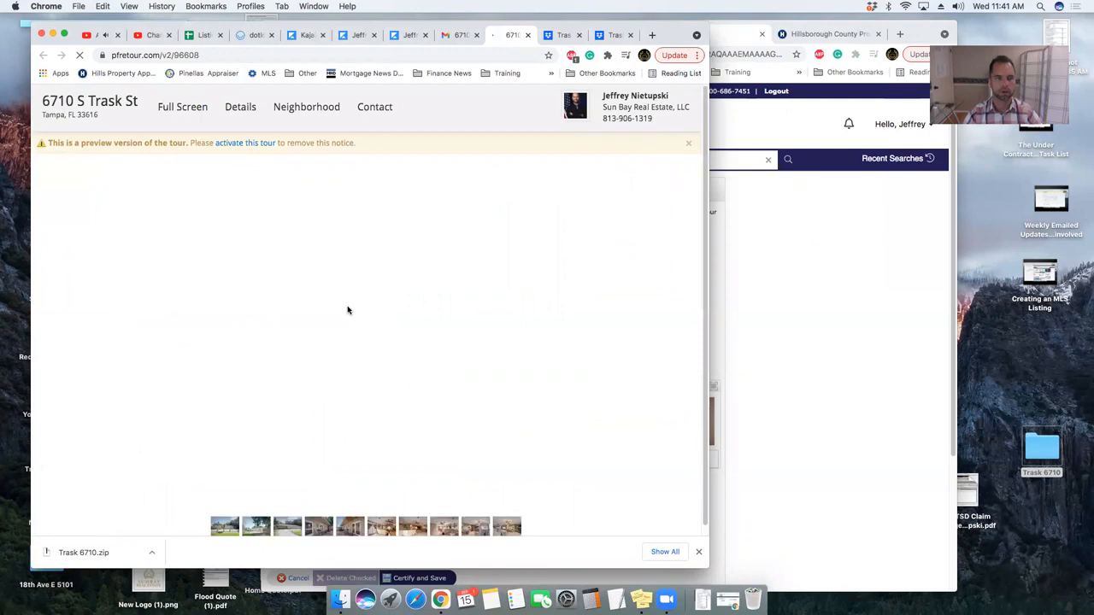
{"action": "left_click", "coordinate": [528, 35]}
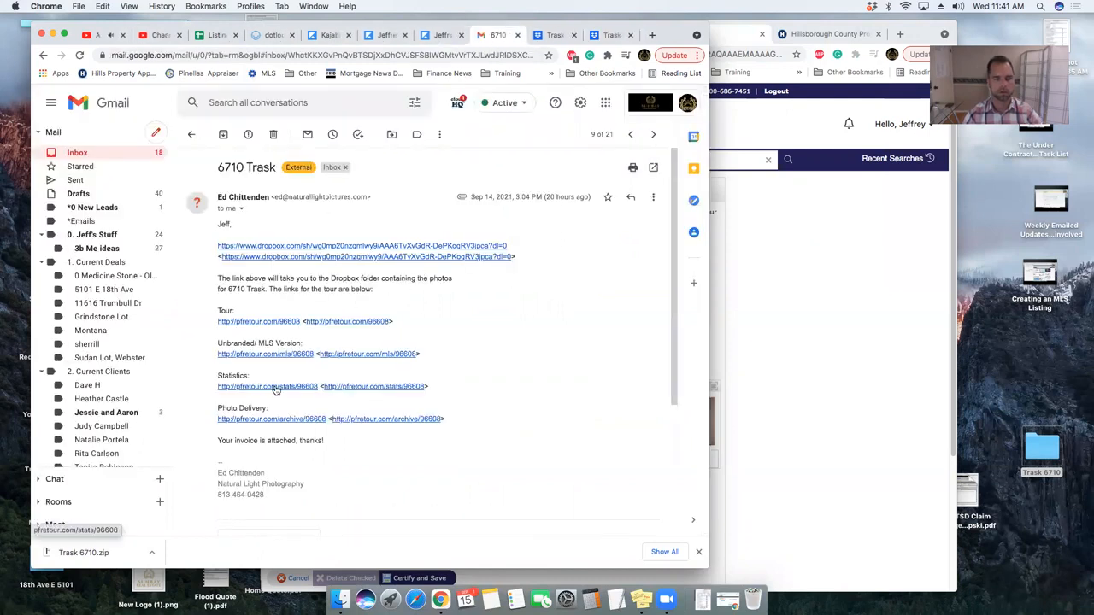
{"action": "left_click", "coordinate": [812, 259]}
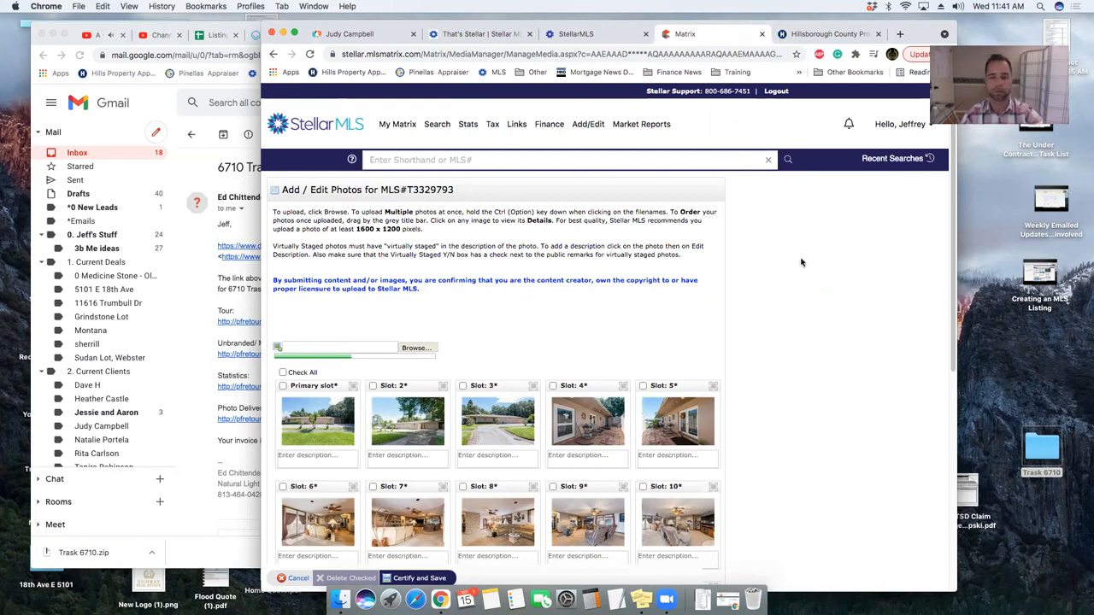
- Review the uploaded photo slots and Certify and Save all 43 photos
{"action": "scroll", "coordinate": [803, 260], "scroll_direction": "down", "scroll_amount": 5}
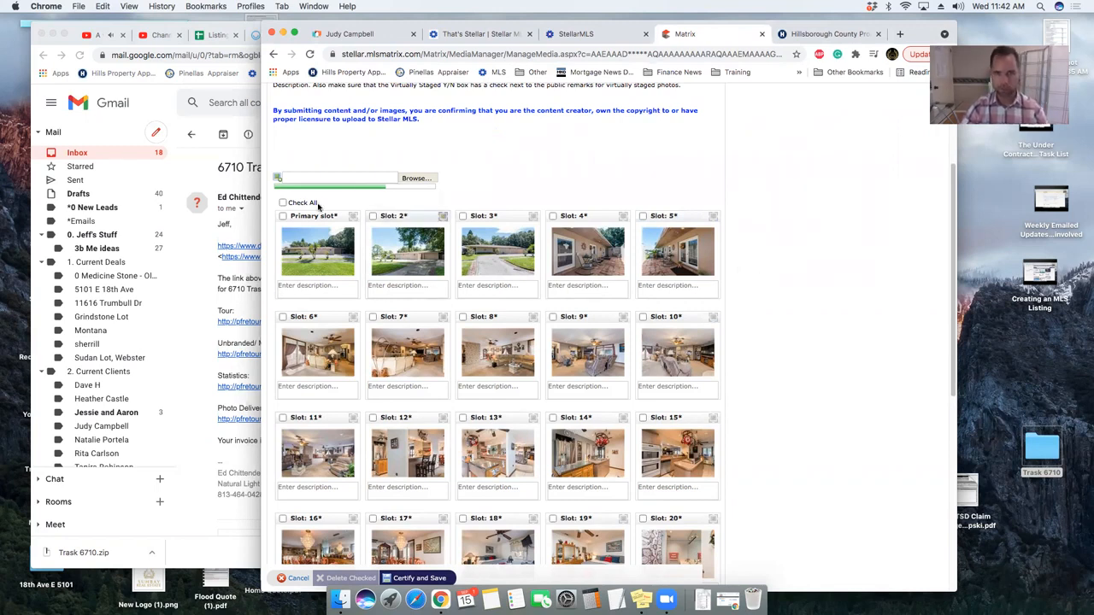
{"action": "scroll", "coordinate": [504, 299], "scroll_direction": "down", "scroll_amount": 10}
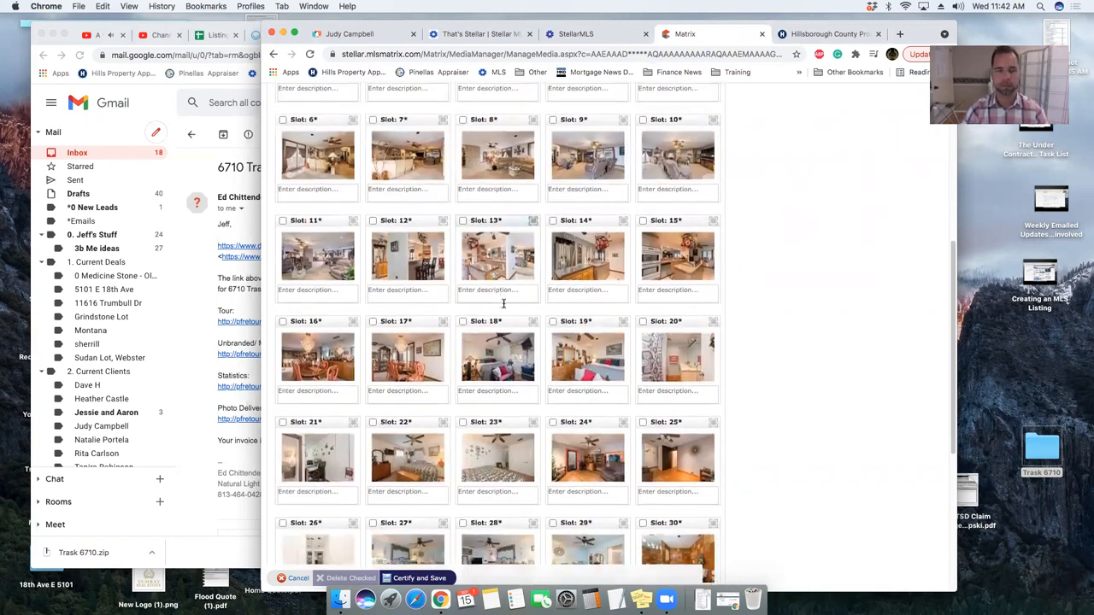
{"action": "scroll", "coordinate": [453, 307], "scroll_direction": "up", "scroll_amount": 10}
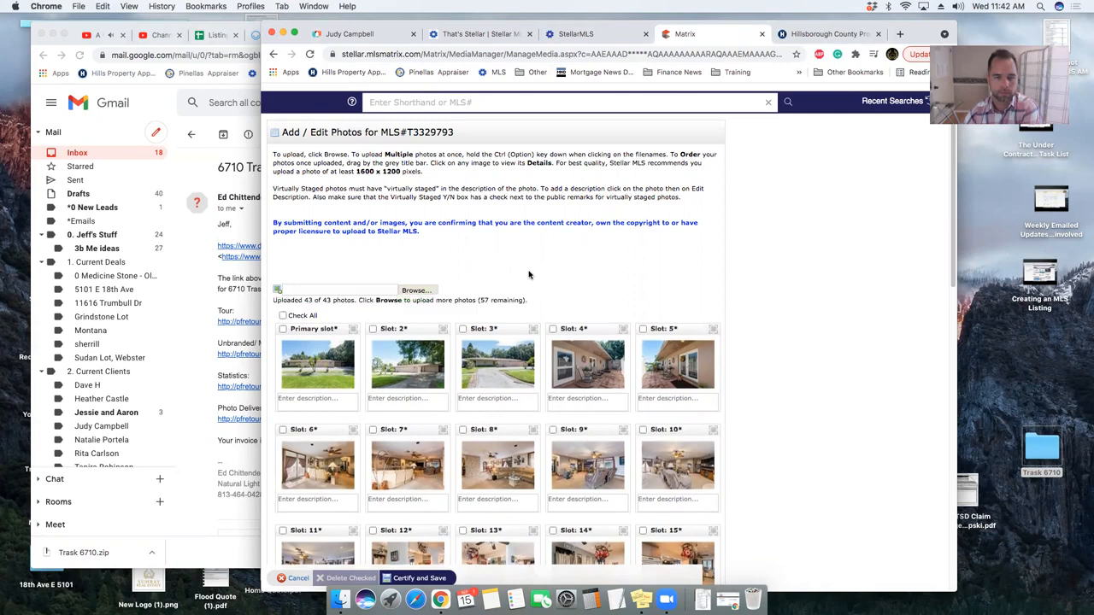
{"action": "scroll", "coordinate": [528, 275], "scroll_direction": "down", "scroll_amount": 10}
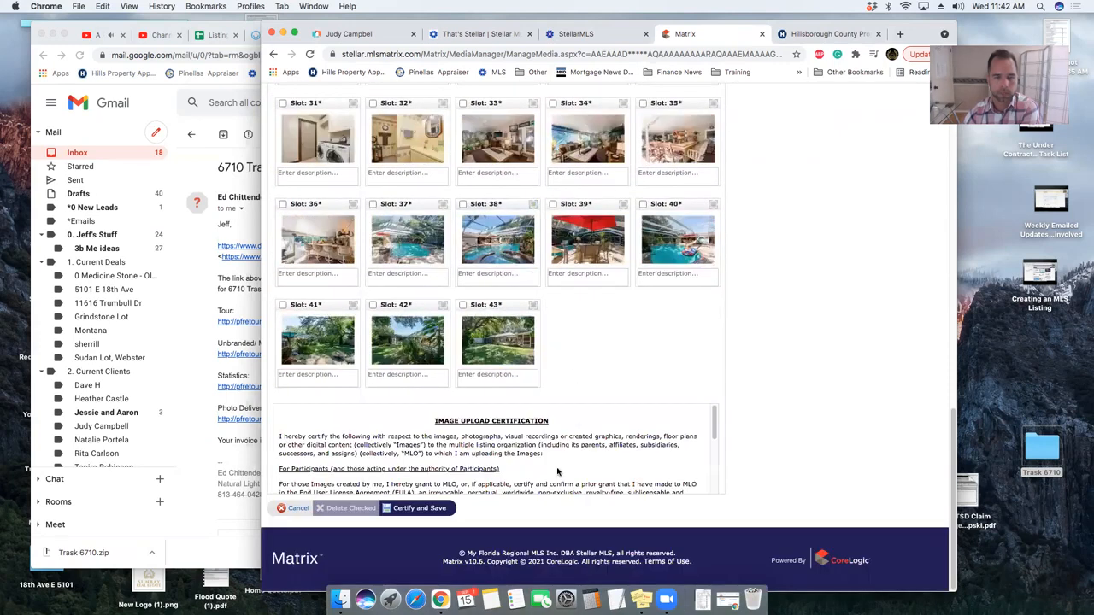
{"action": "left_click", "coordinate": [410, 509]}
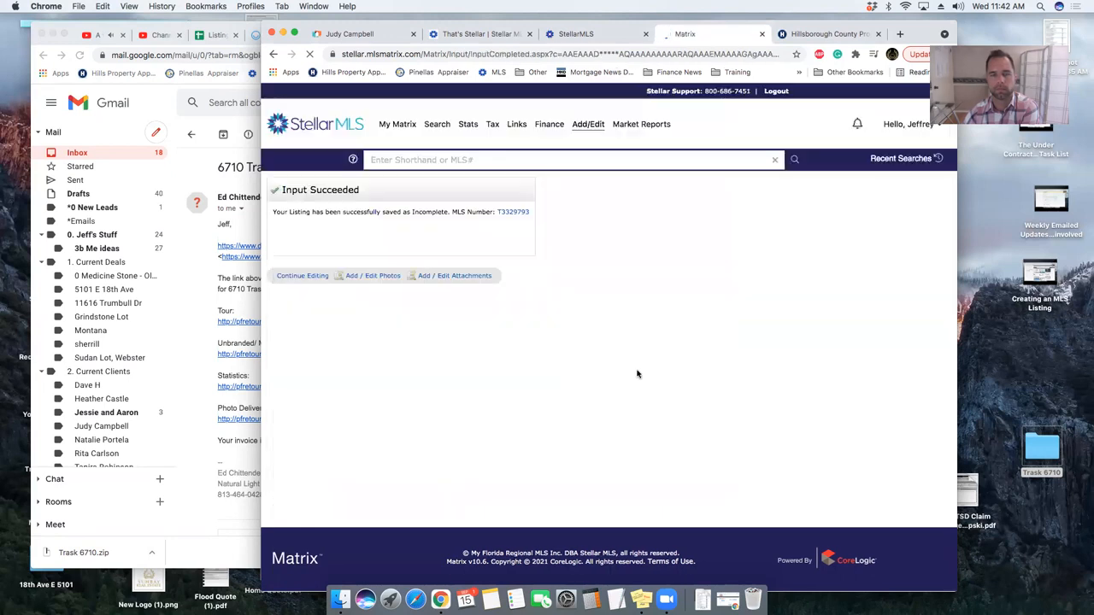
- Reopen Add / Edit Photos, shift the window right, and bring up the Listing a Property sheet
{"action": "left_click", "coordinate": [380, 281]}
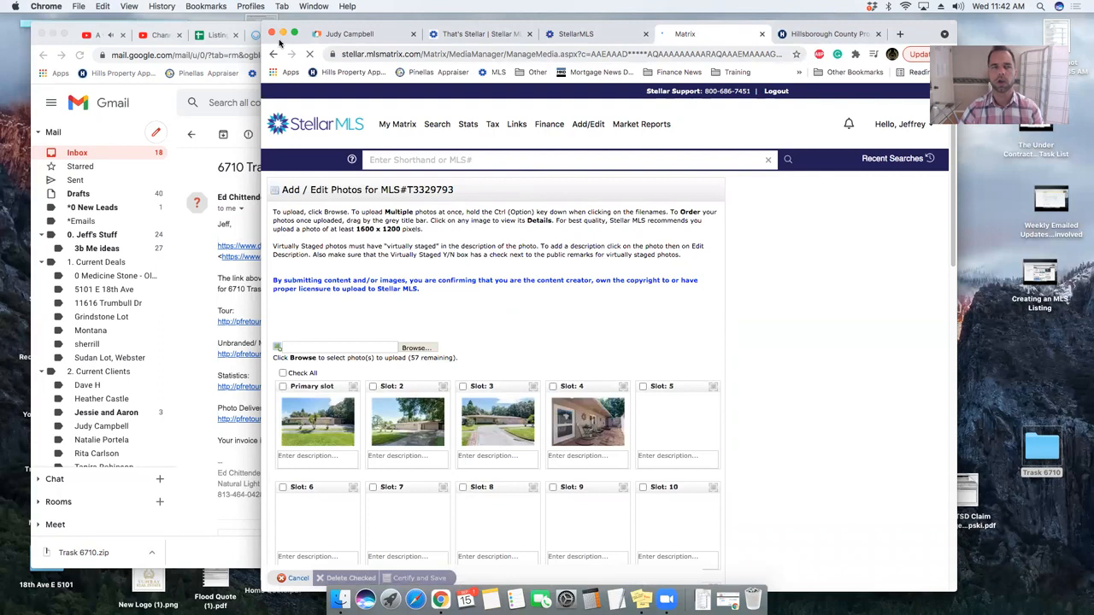
{"action": "left_click_drag", "start_coordinate": [304, 30], "coordinate": [381, 34]}
{"action": "left_click", "coordinate": [216, 35]}
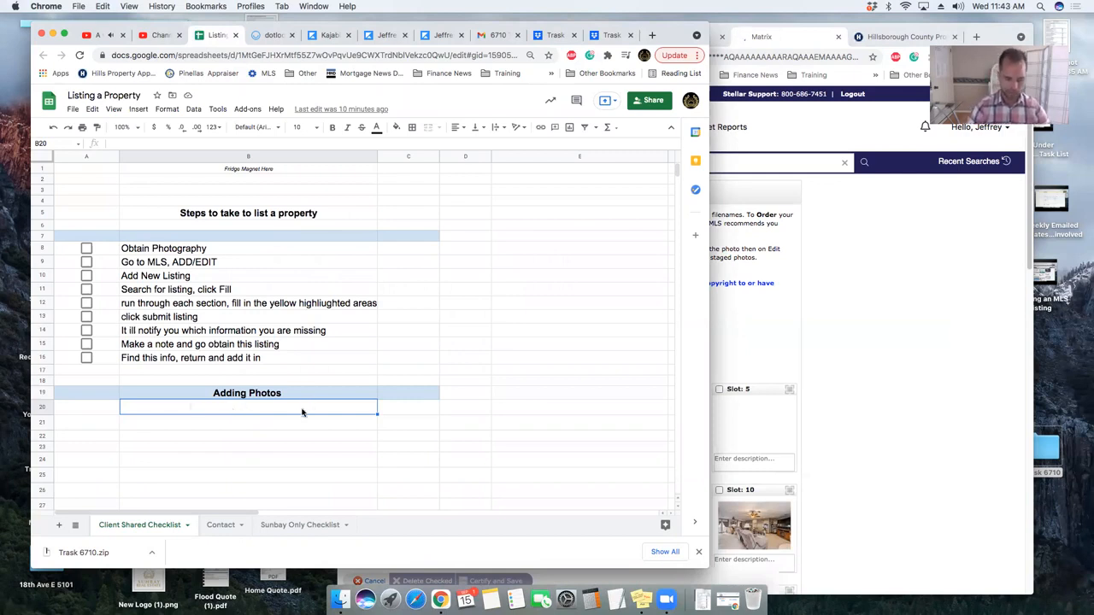
- List the first photo steps: go to the photographer's Gmail, add to Dropbox, download the zip, open it
{"action": "type", "text": "Go"}
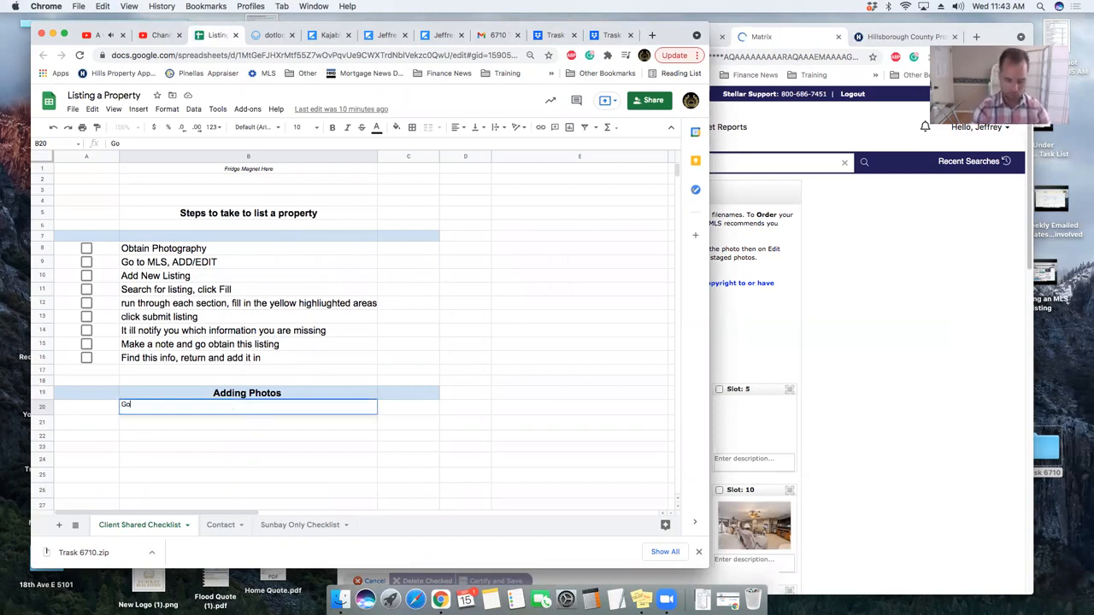
{"action": "type", "text": " to the gmail from "}
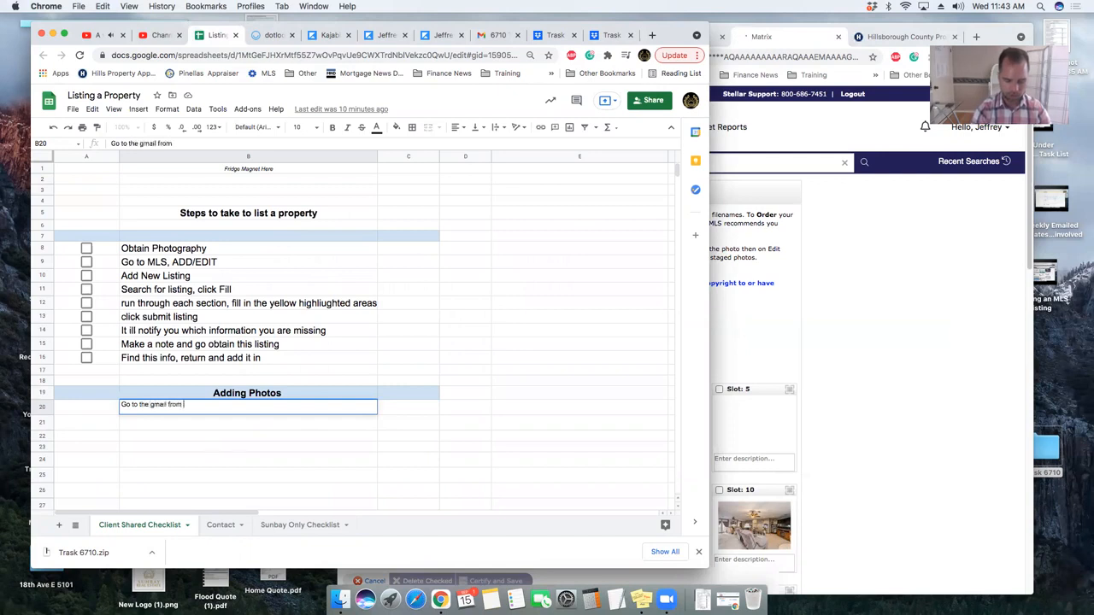
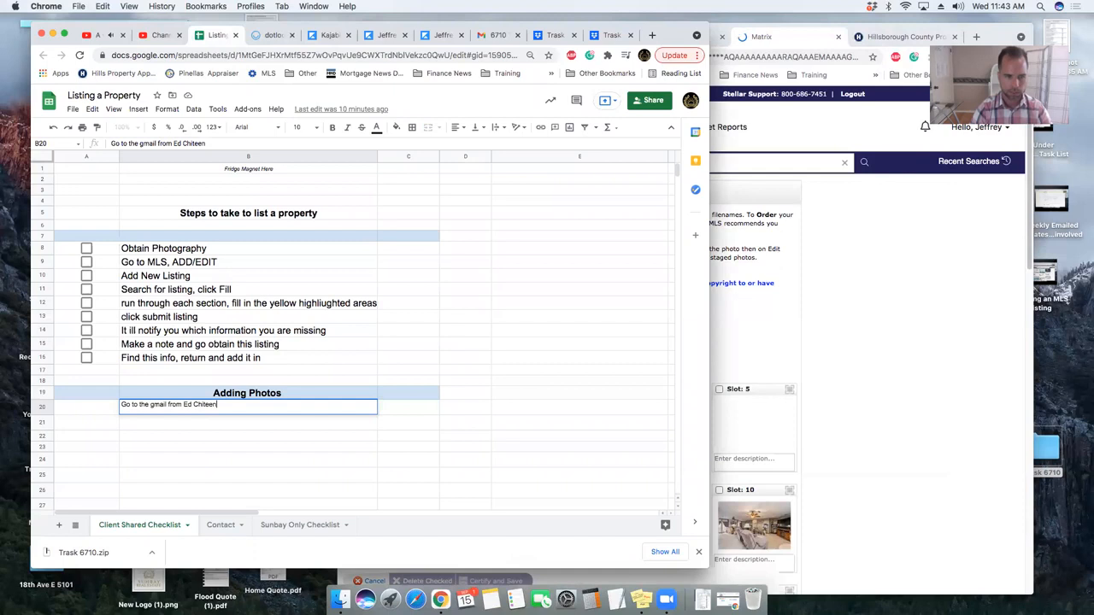
{"action": "key", "text": "Return"}
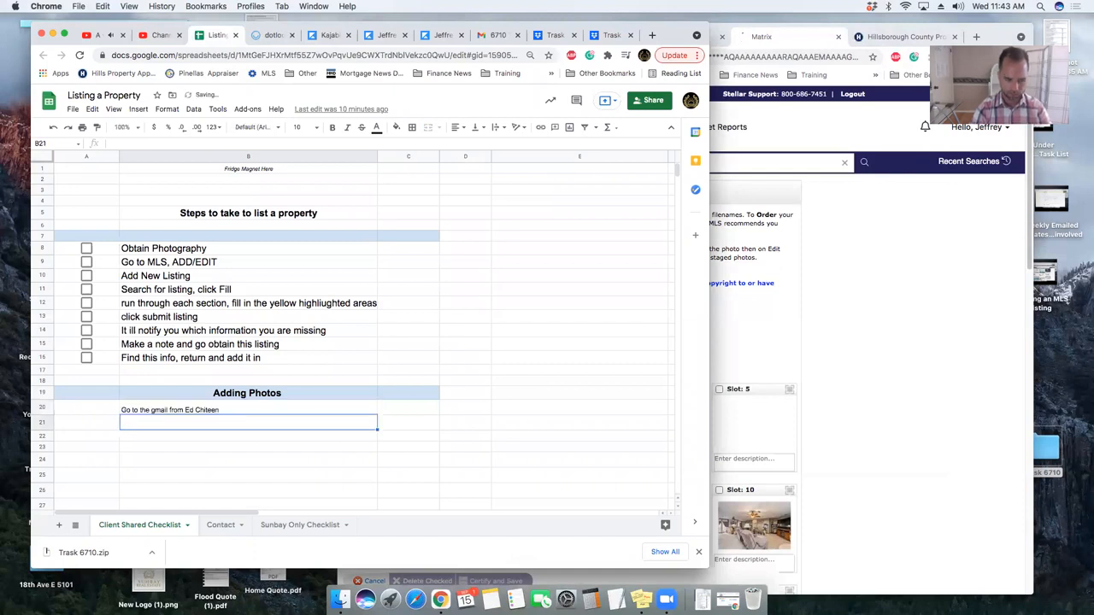
{"action": "type", "text": "Add the phot"}
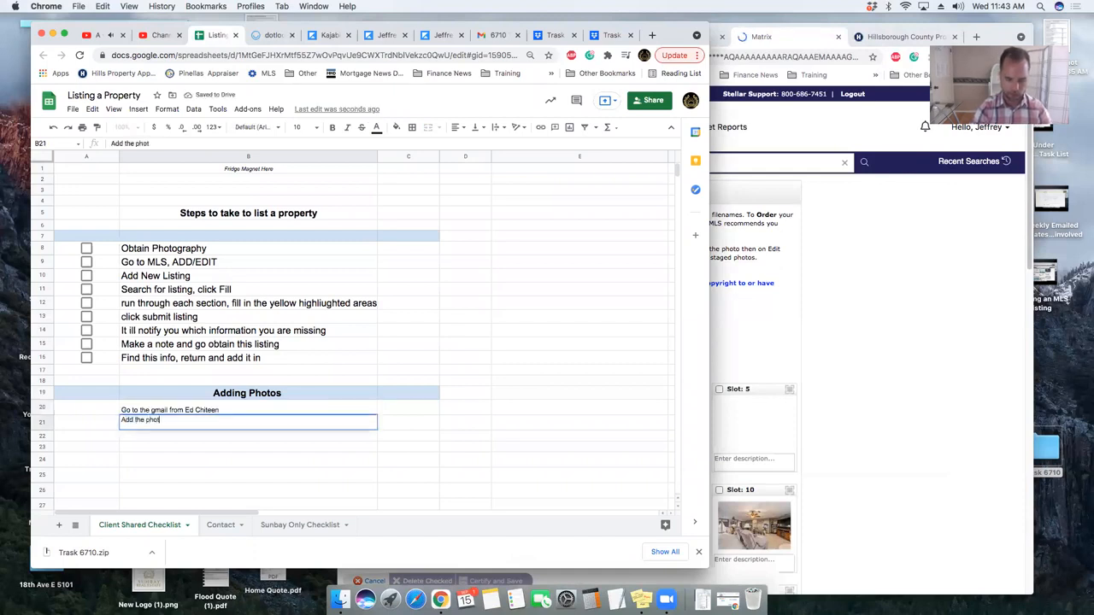
{"action": "type", "text": "os to our d"}
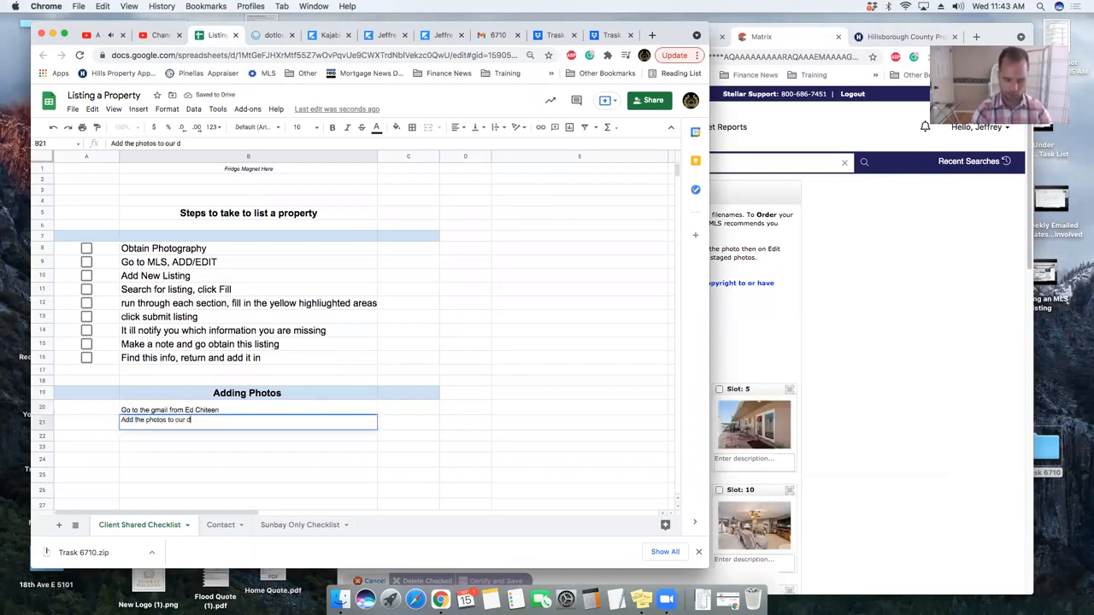
{"action": "type", "text": "ropbox"}
{"action": "key", "text": "Return"}
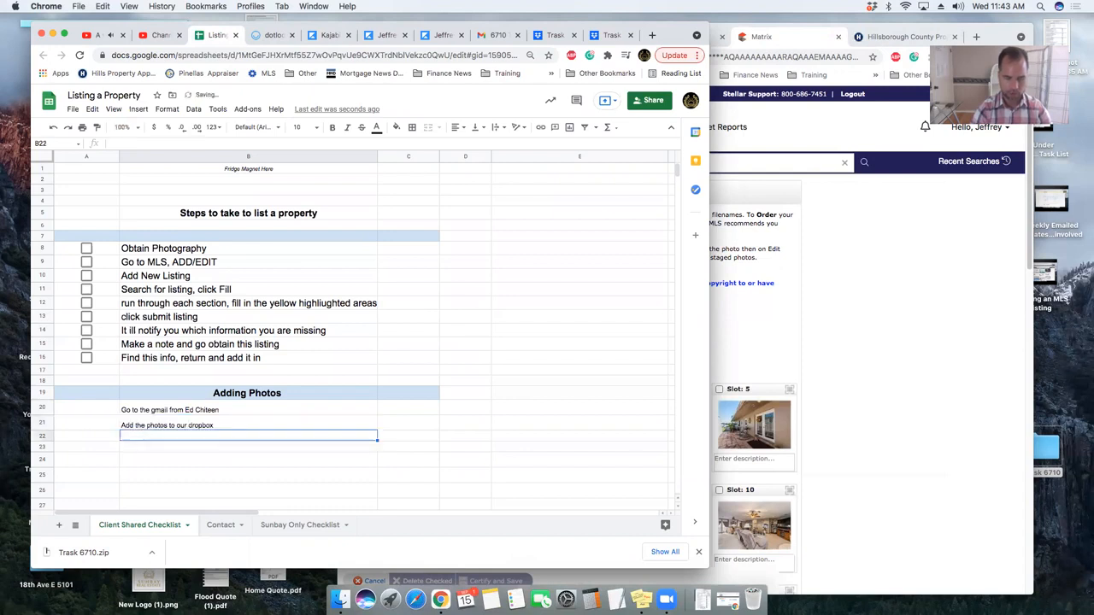
{"action": "type", "text": "Download the"}
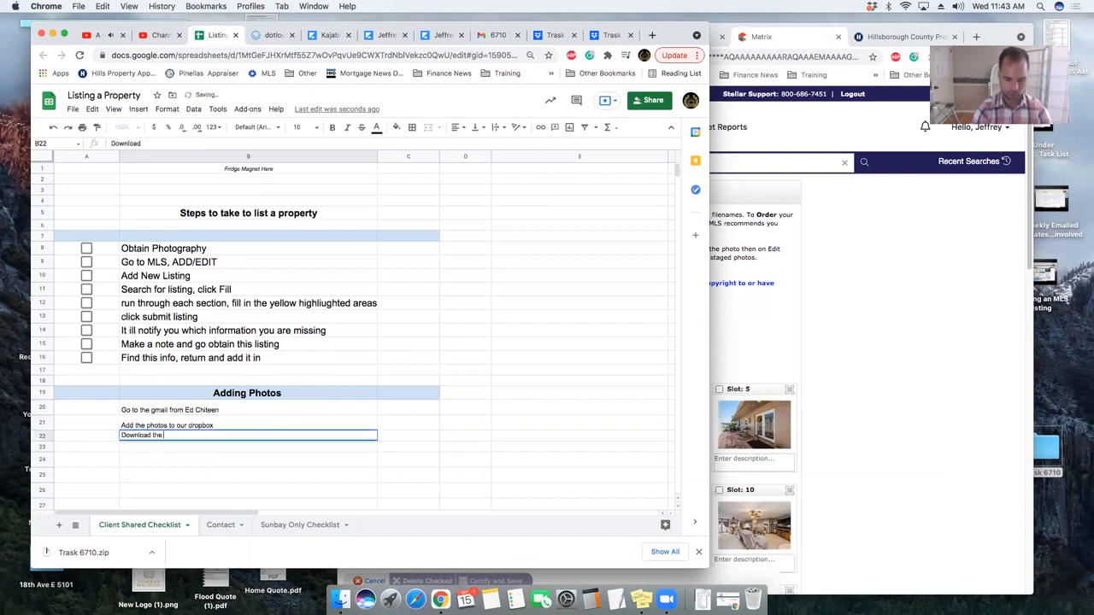
{"action": "type", "text": " photos to a zip file on your desktop"}
{"action": "key", "text": "Return"}
{"action": "type", "text": "Open the zip file"}
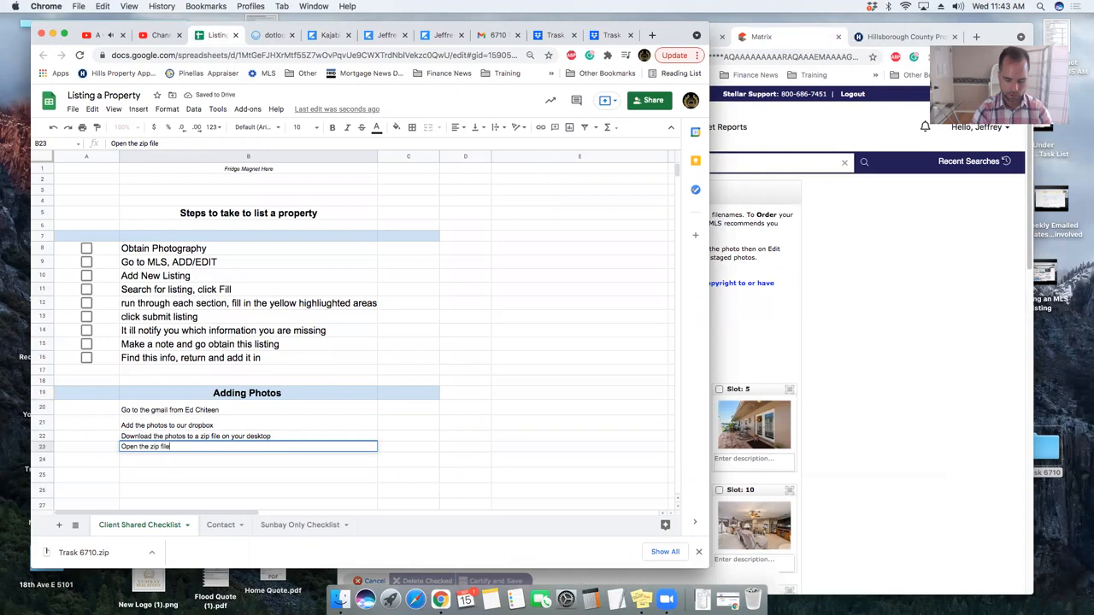
{"action": "key", "text": "Return"}
- Add the steps 'Add all the photos to the add photos section on the MLS' and 'HIT SAVE!'
{"action": "type", "text": "Add the"}
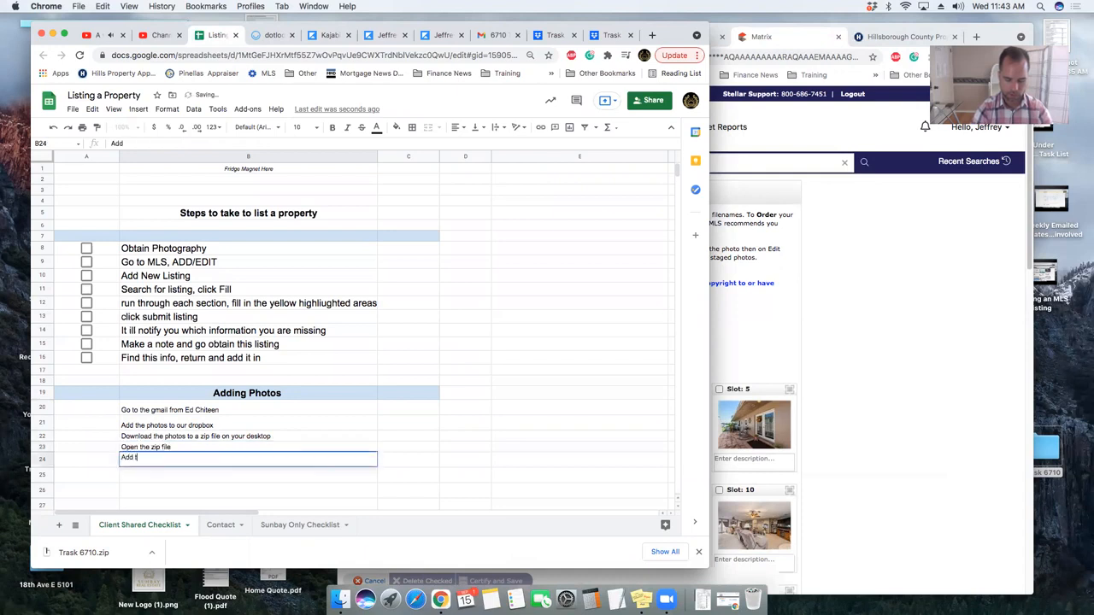
{"action": "key", "text": "BackSpace"}
{"action": "key", "text": "BackSpace"}
{"action": "key", "text": "BackSpace"}
{"action": "key", "text": "BackSpace"}
{"action": "type", "text": "all the photos"}
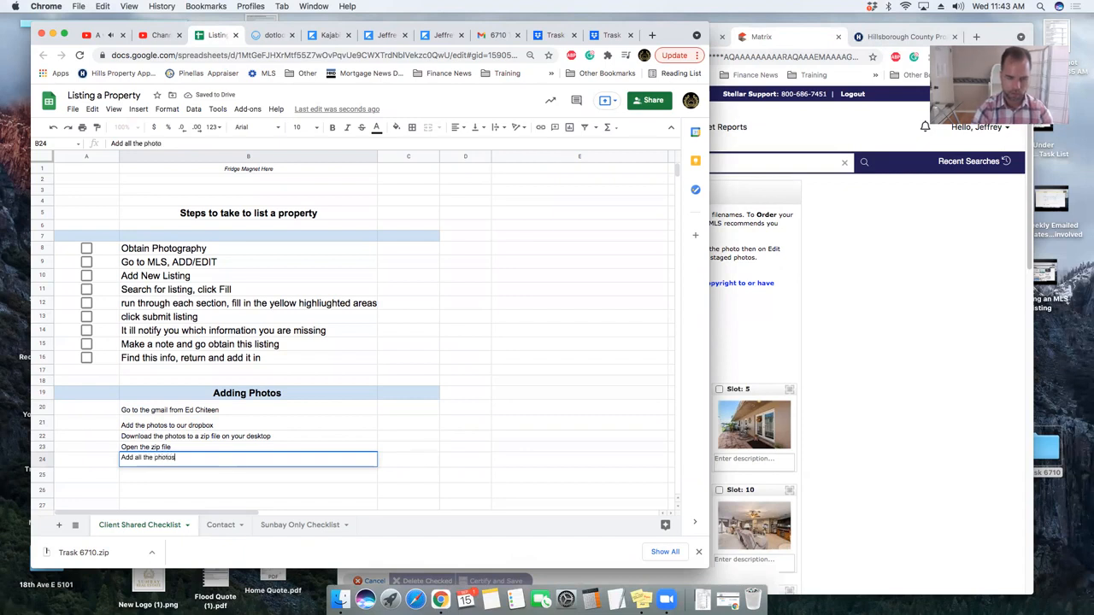
{"action": "type", "text": " to the"}
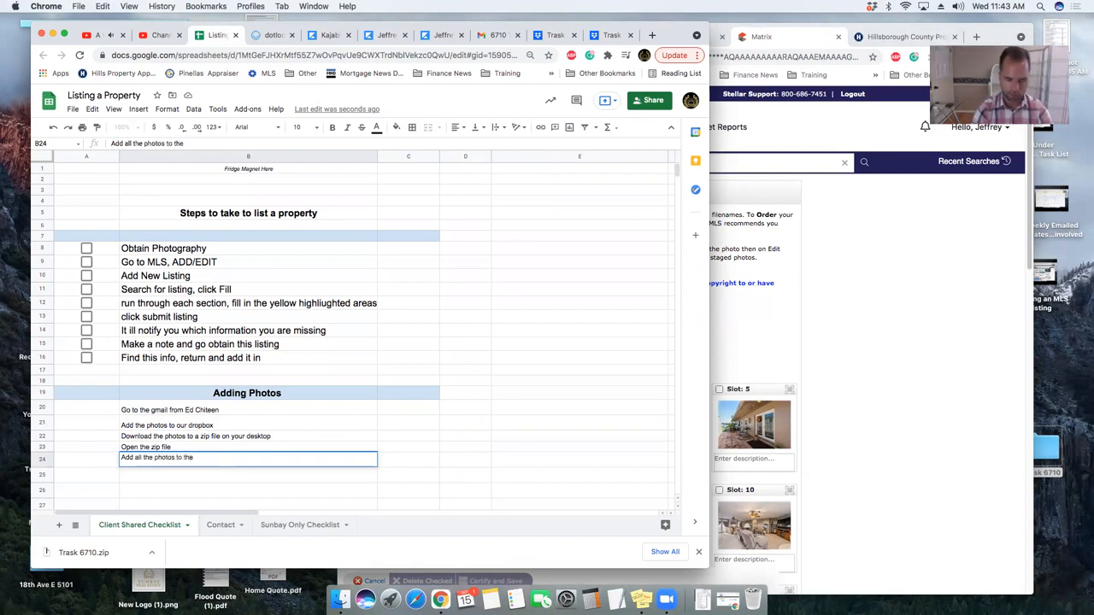
{"action": "type", "text": " add photos section on the MLS"}
{"action": "key", "text": "Return"}
{"action": "type", "text": "HIT SAVE"}
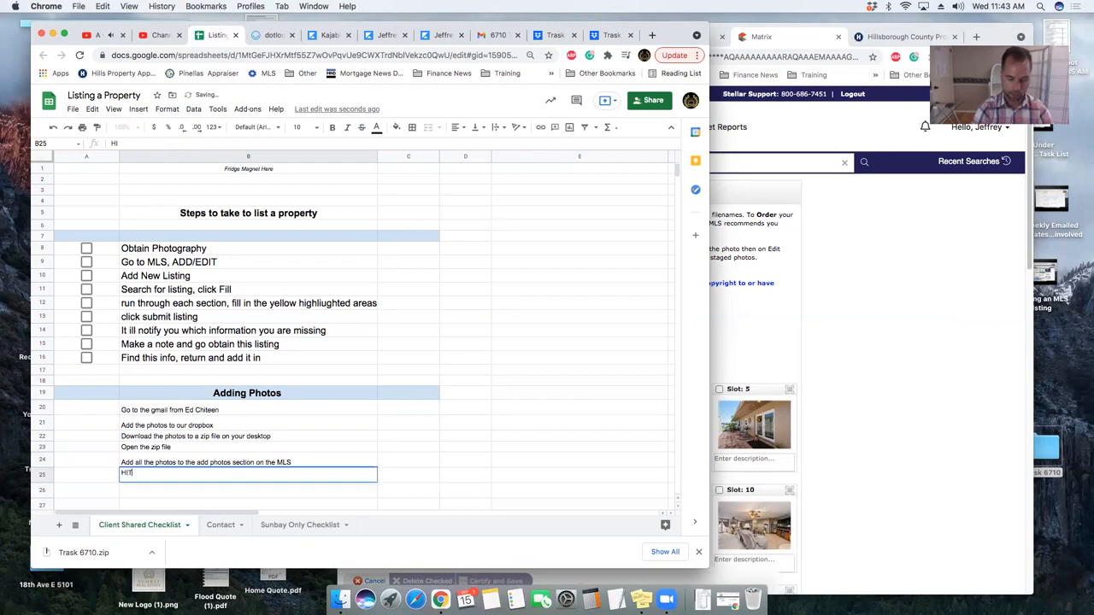
{"action": "type", "text": "!"}
{"action": "key", "text": "Return"}
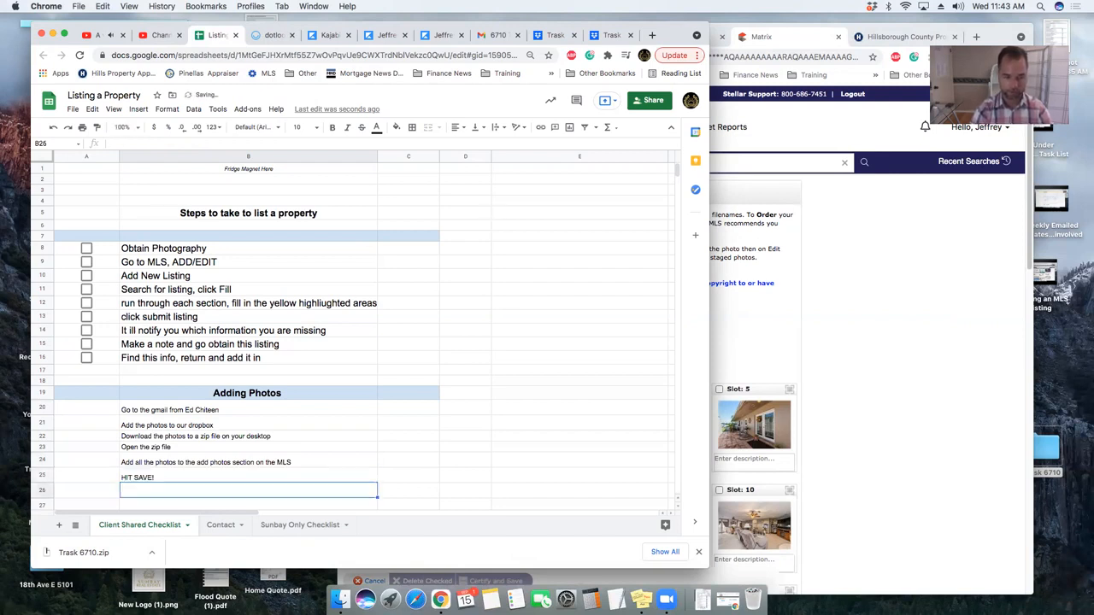
- Add the step 'Reutrn and organize the photos in this Order' below HIT SAVE!
{"action": "type", "text": "Reutrn and"}
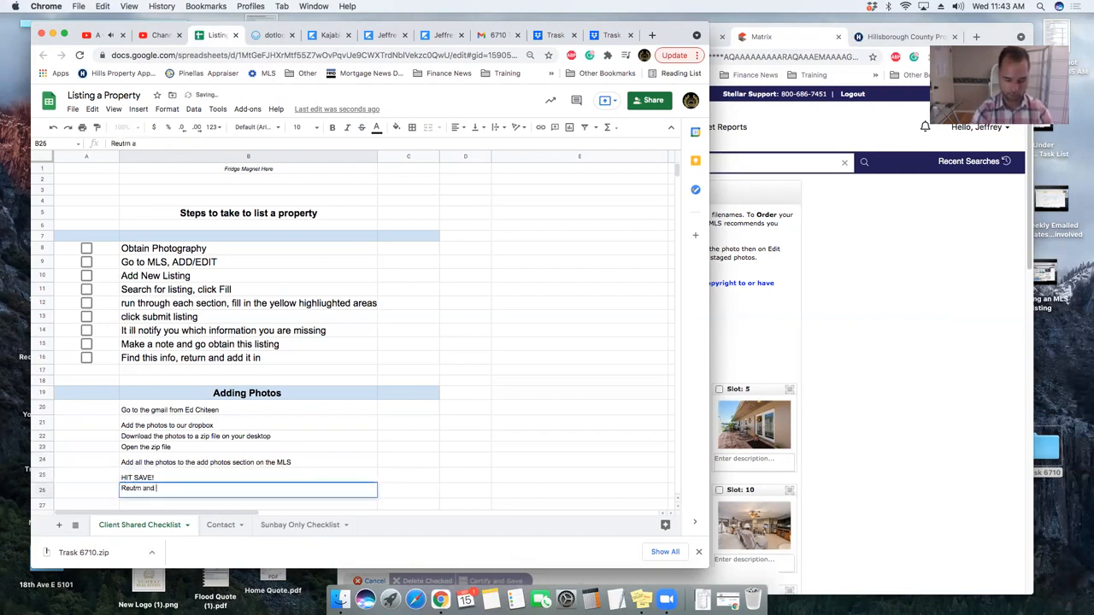
{"action": "type", "text": " organized"}
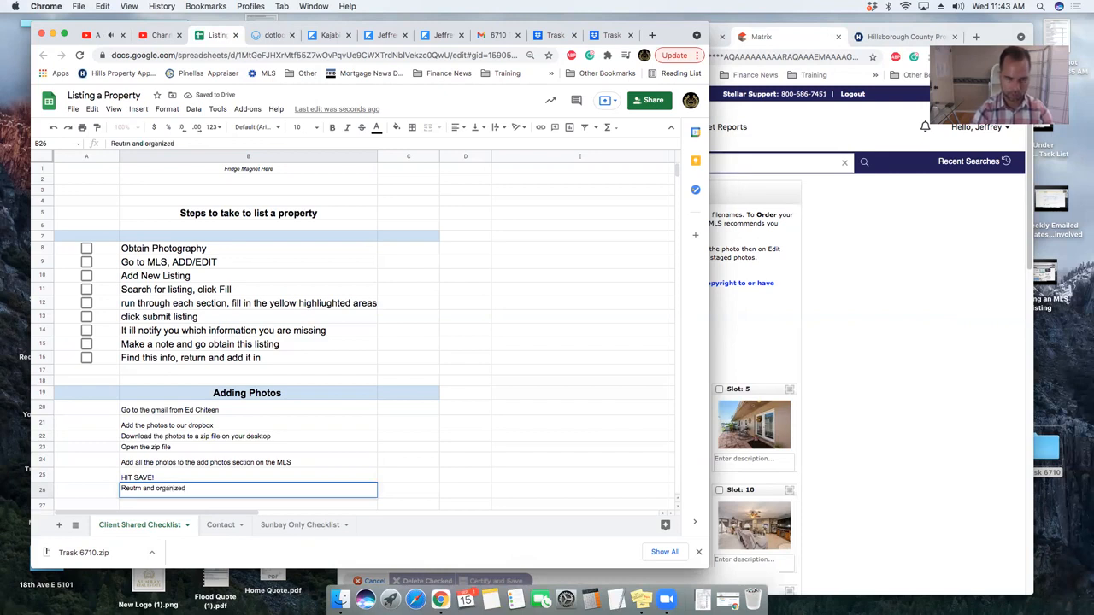
{"action": "key", "text": "BackSpace"}
{"action": "key", "text": "BackSpace"}
{"action": "type", "text": "the photos in this orde"}
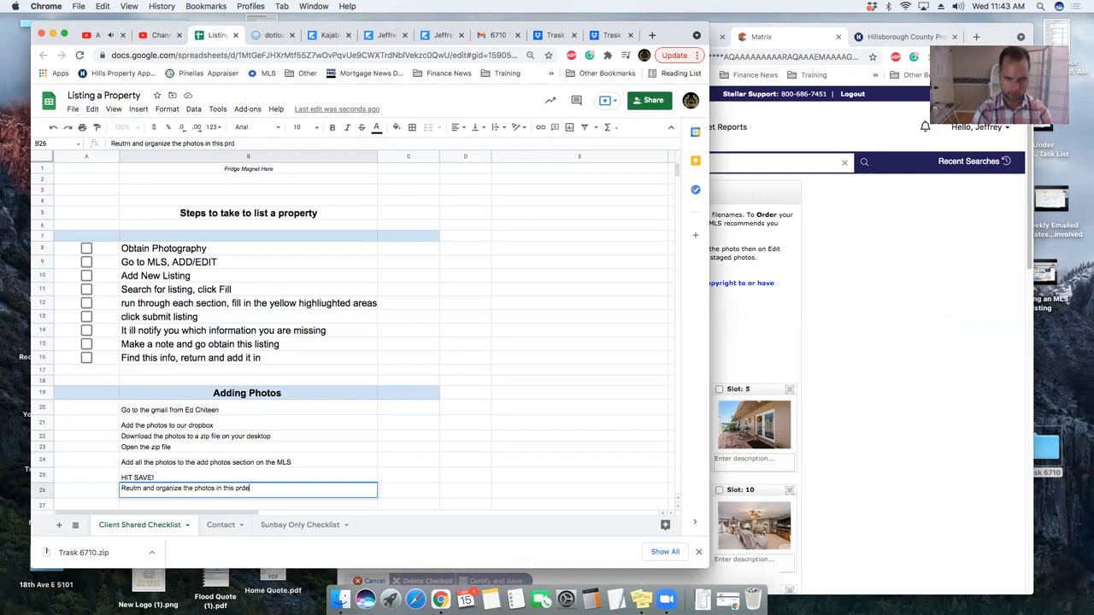
{"action": "key", "text": "BackSpace"}
{"action": "key", "text": "BackSpace"}
{"action": "type", "text": "Order"}
{"action": "key", "text": "Return"}
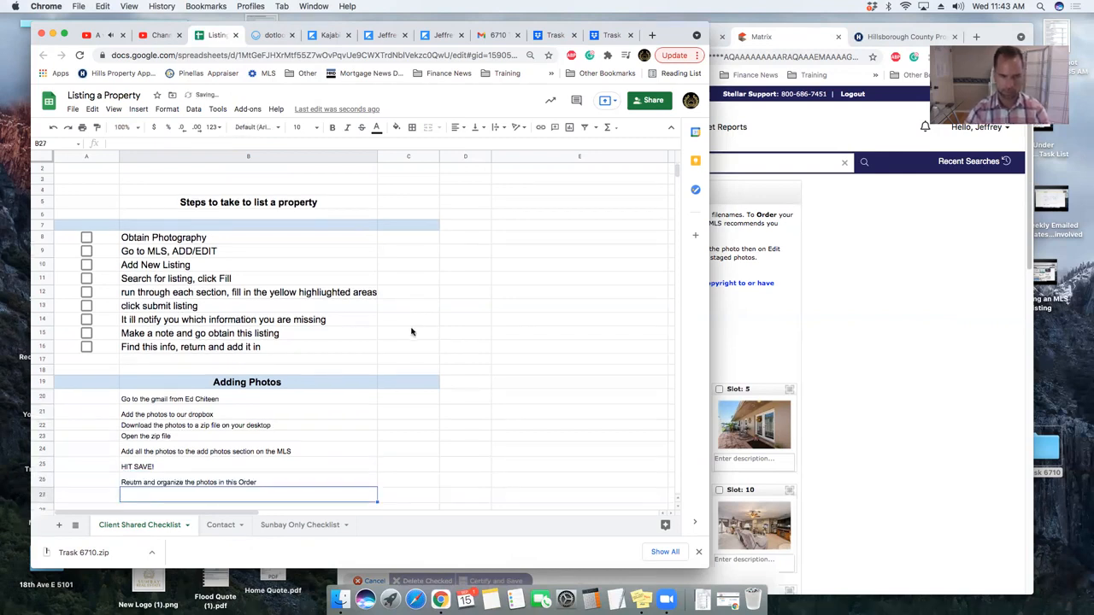
- Add notes to order photos as a walk-in house tour, with good or waterfront features near the front
{"action": "scroll", "coordinate": [411, 332], "scroll_direction": "down", "scroll_amount": 2}
{"action": "type", "text": "Con"}
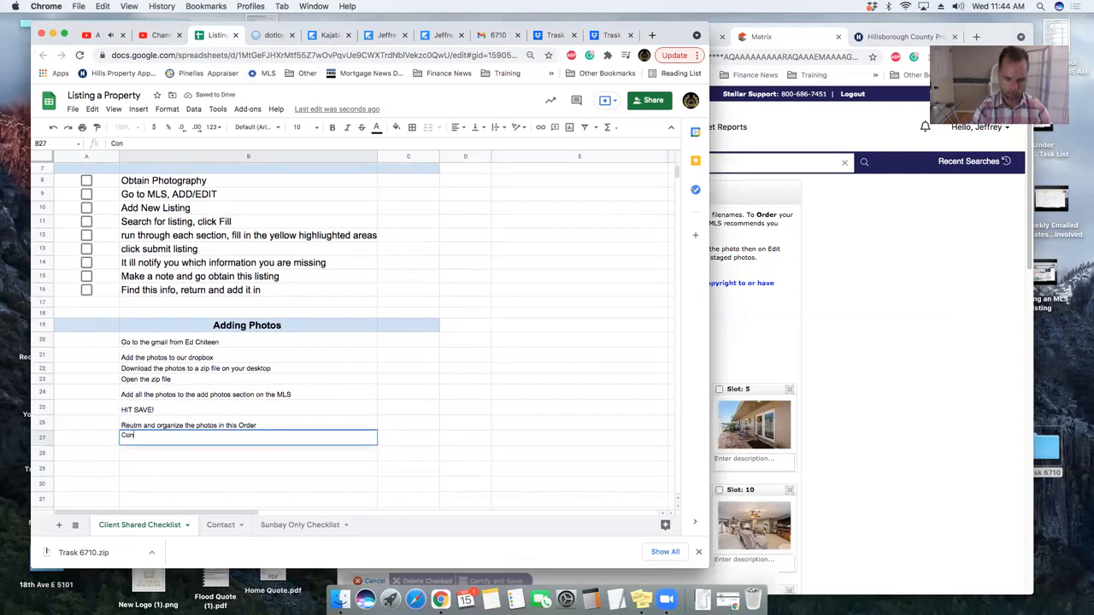
{"action": "type", "text": "sider it a tour"}
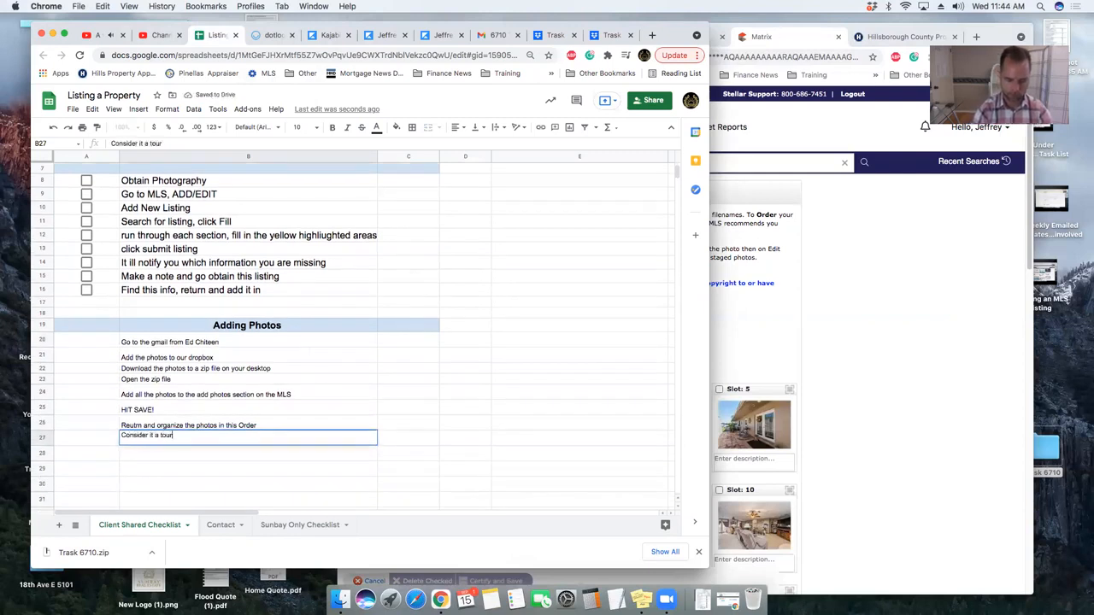
{"action": "type", "text": " as if someone we"}
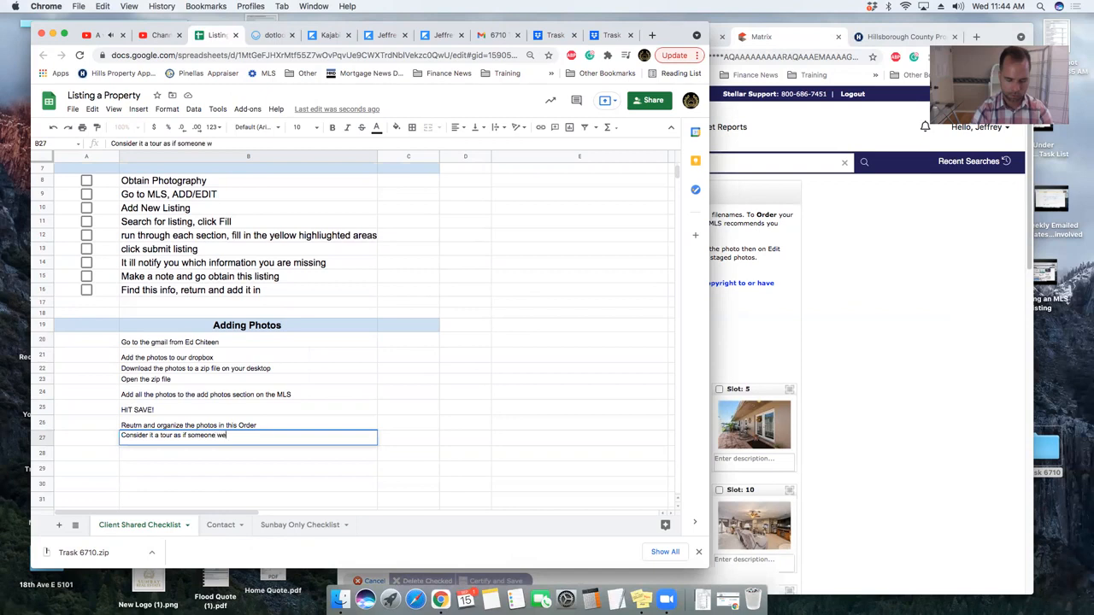
{"action": "type", "text": "re to walk into the home. Show "}
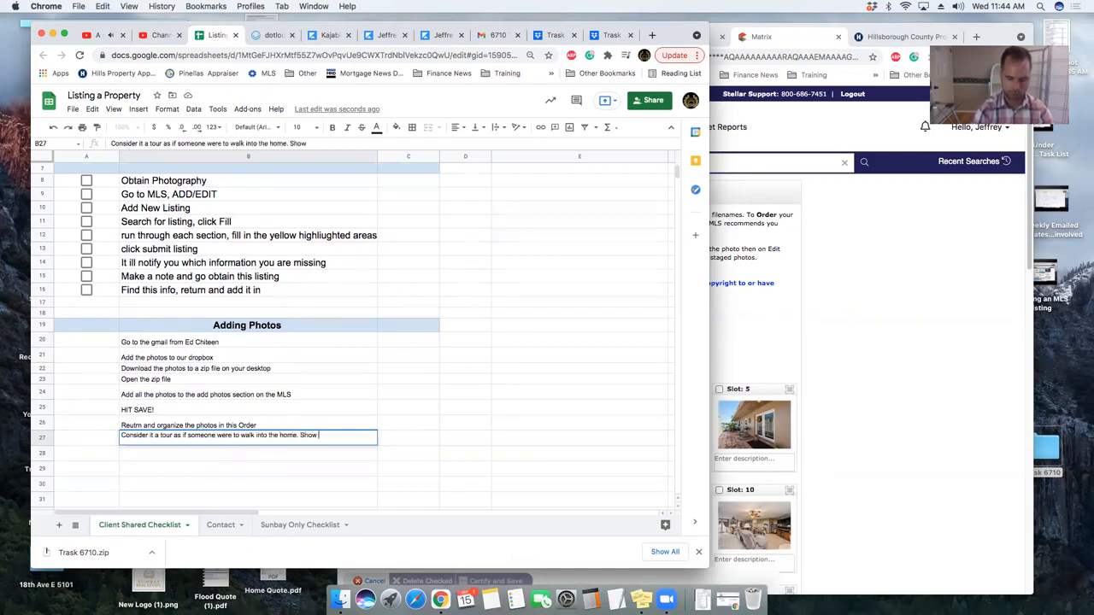
{"action": "type", "text": "off the fron enterance, living area"}
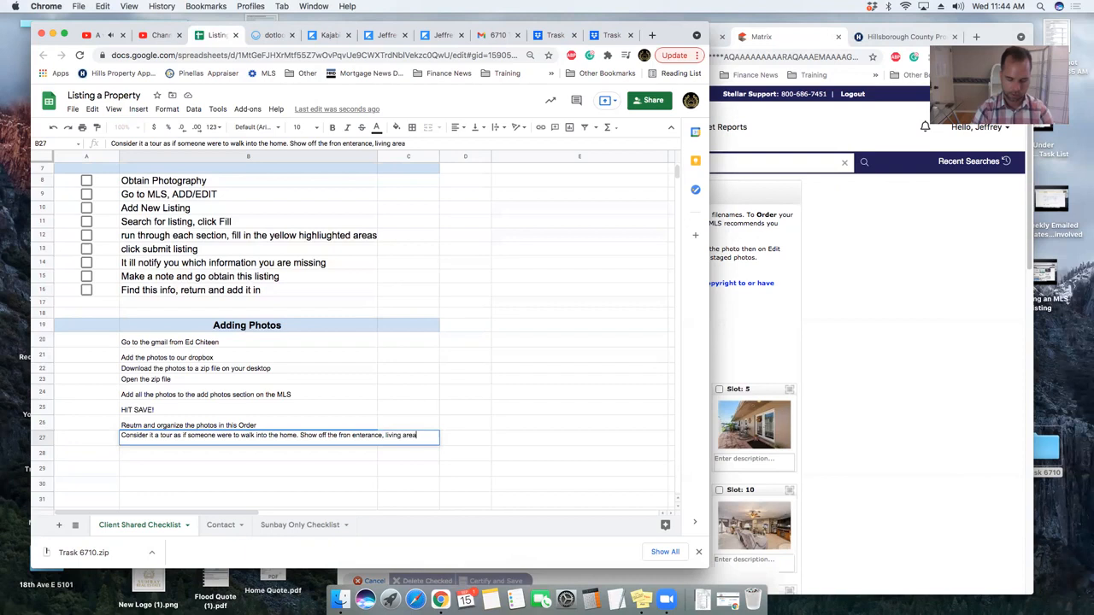
{"action": "type", "text": "s, kitchen areas, bedrooms, outdoor areas."}
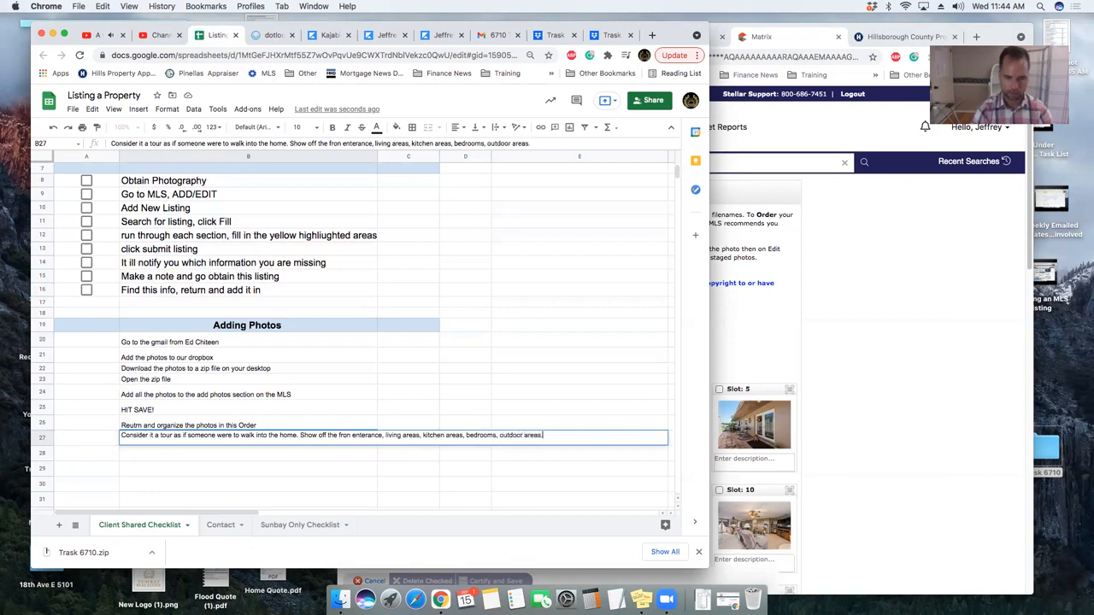
{"action": "key", "text": "Return"}
{"action": "type", "text": "BUT, if ht"}
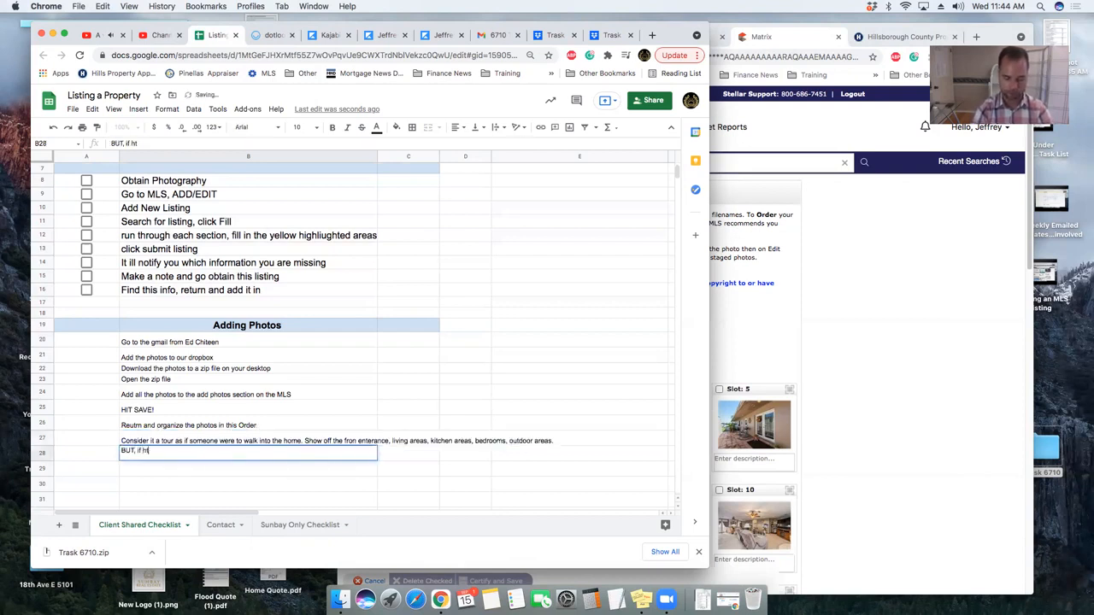
{"action": "type", "text": "ere is a good "}
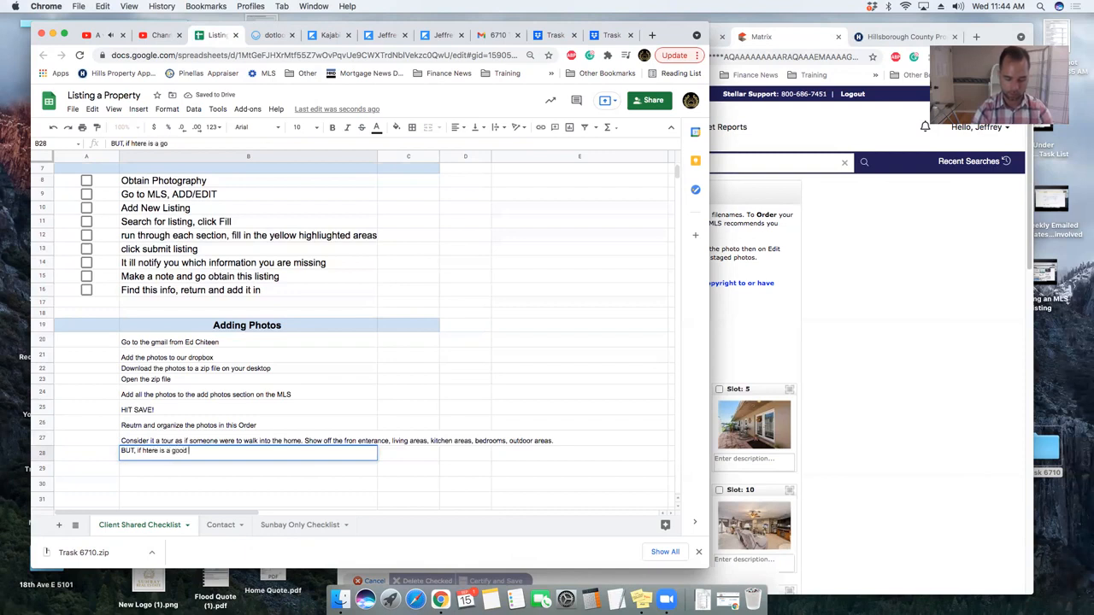
{"action": "type", "text": "or water front f"}
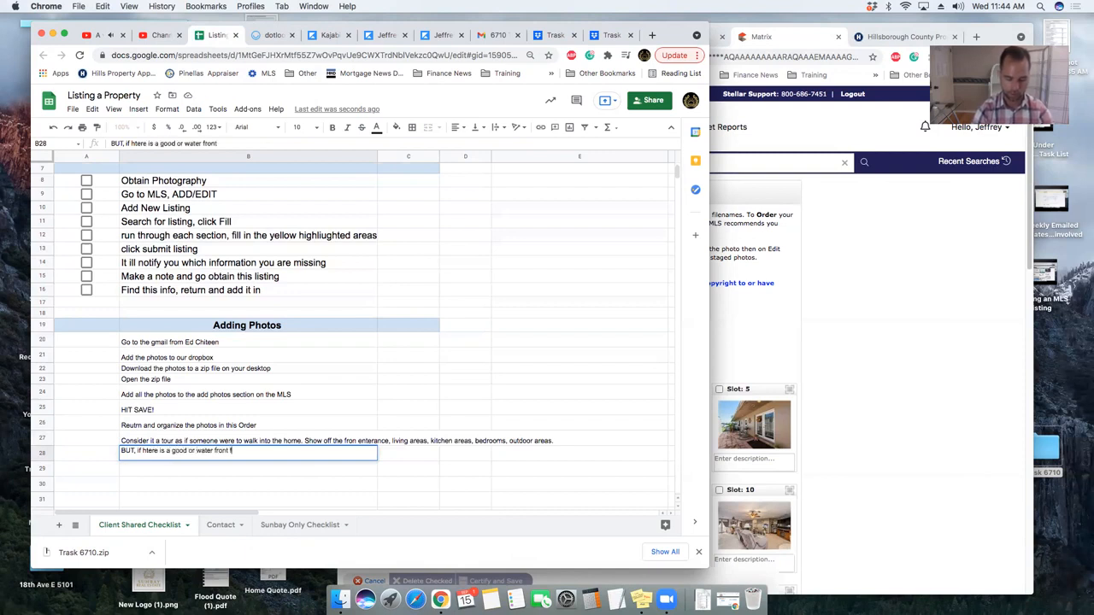
{"action": "type", "text": "eature. add "}
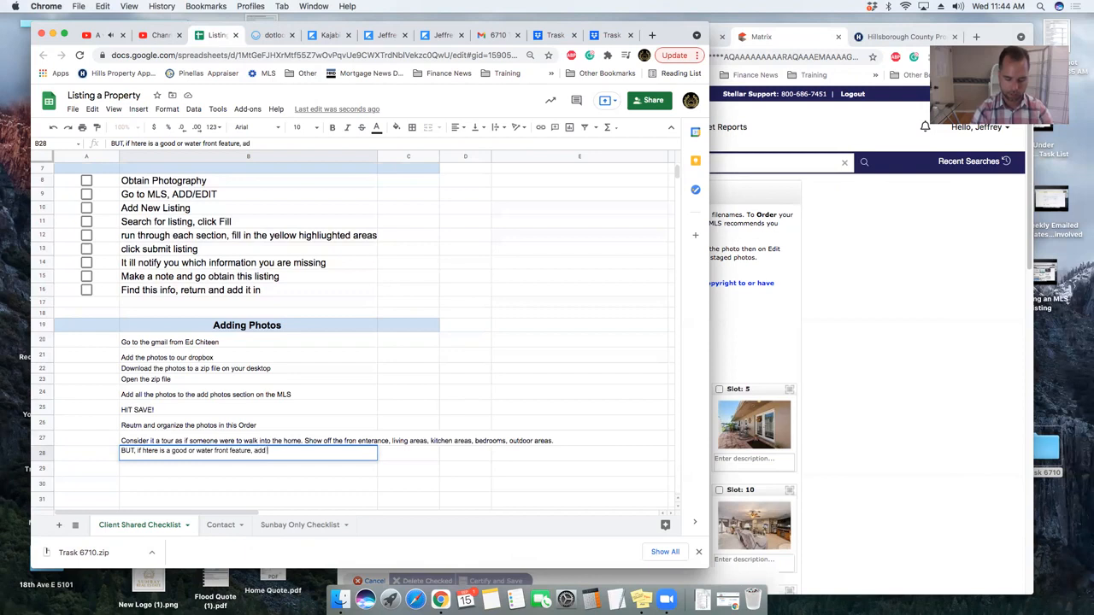
{"action": "type", "text": "the photos t"}
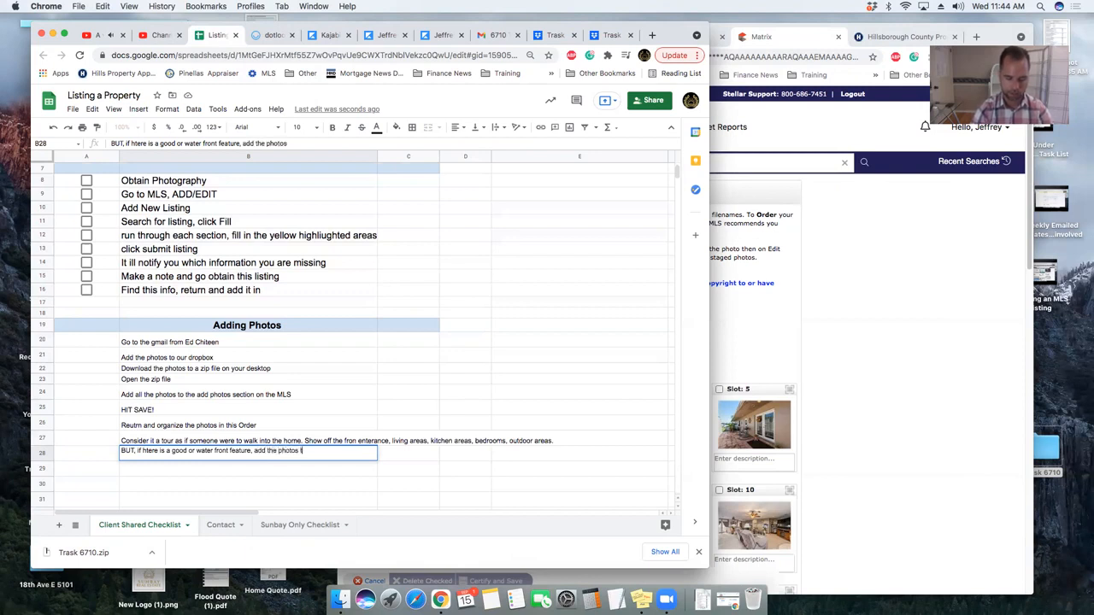
{"action": "type", "text": "owards the front"}
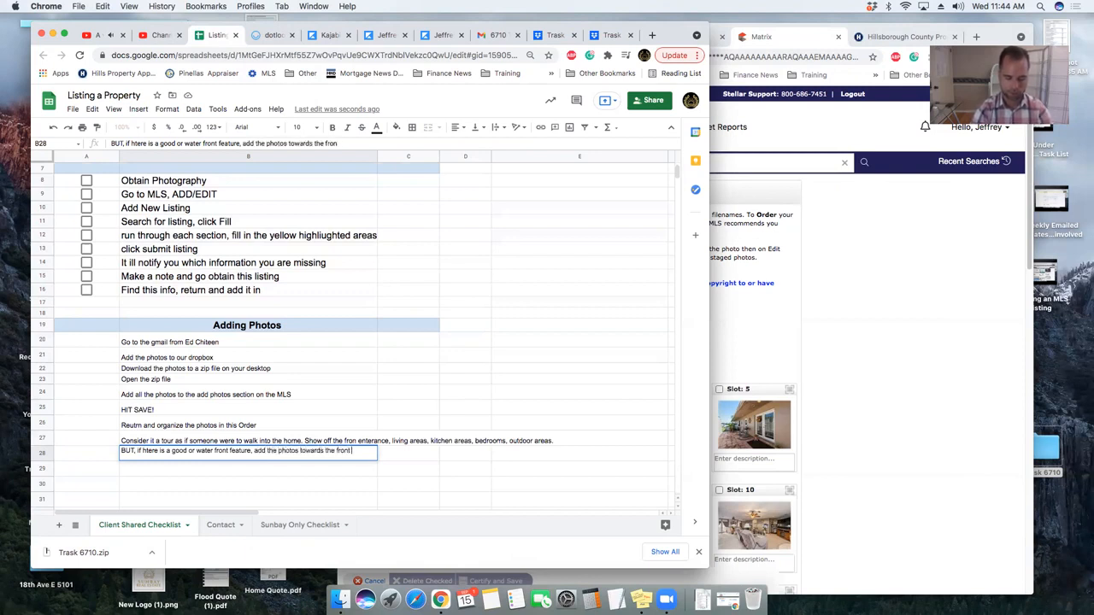
{"action": "type", "text": " of the tou"}
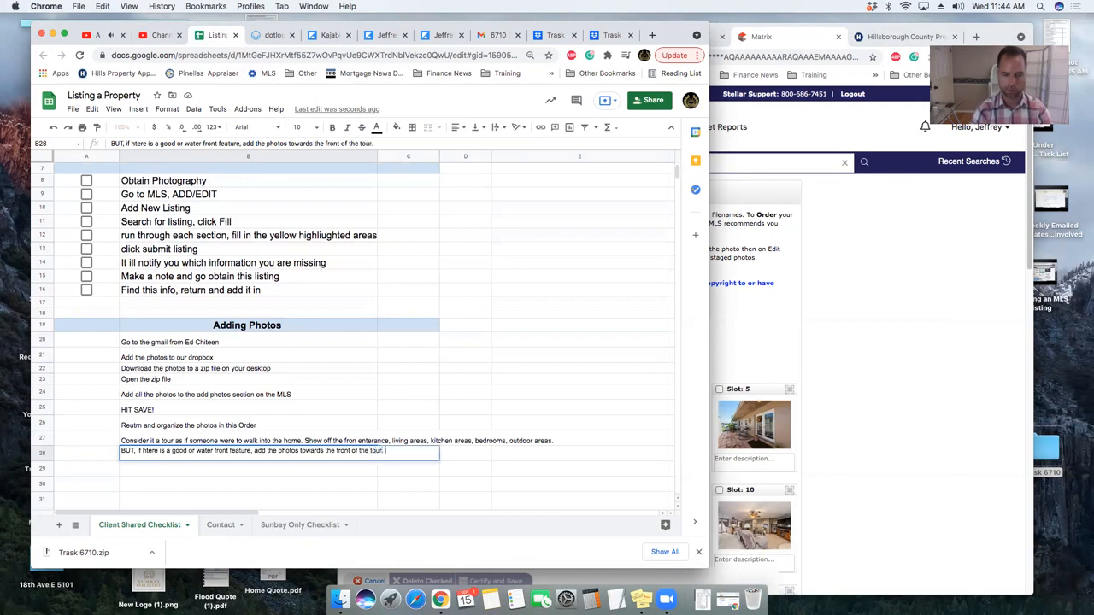
{"action": "type", "text": "r."}
{"action": "key", "text": "Return"}
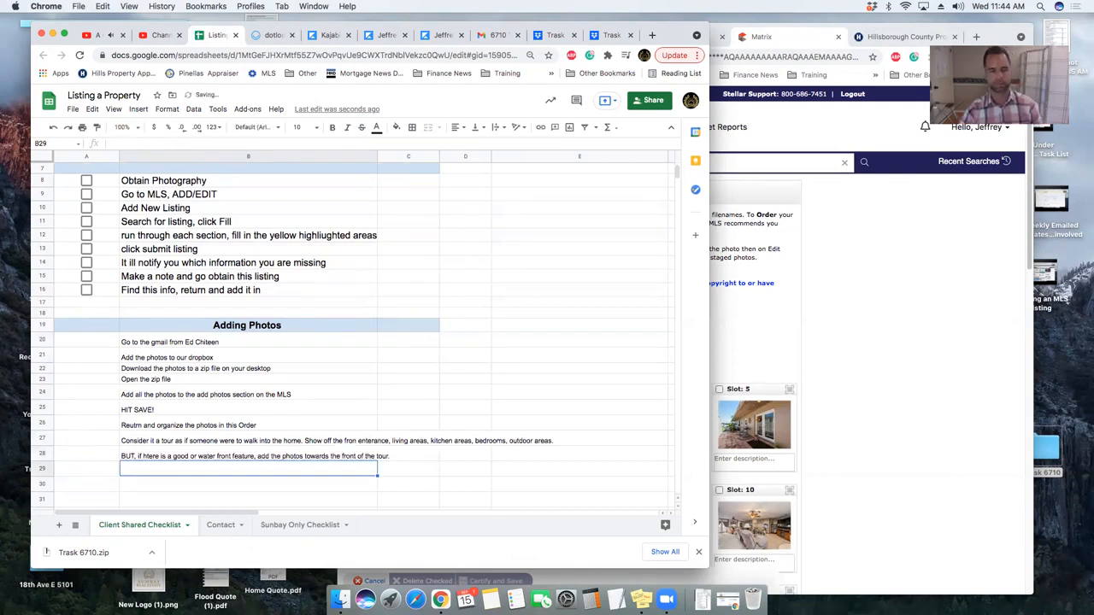
- Review the primary, Slot 2 and Slot 3 photos in the MLS photo grid
{"action": "left_click", "coordinate": [887, 334]}
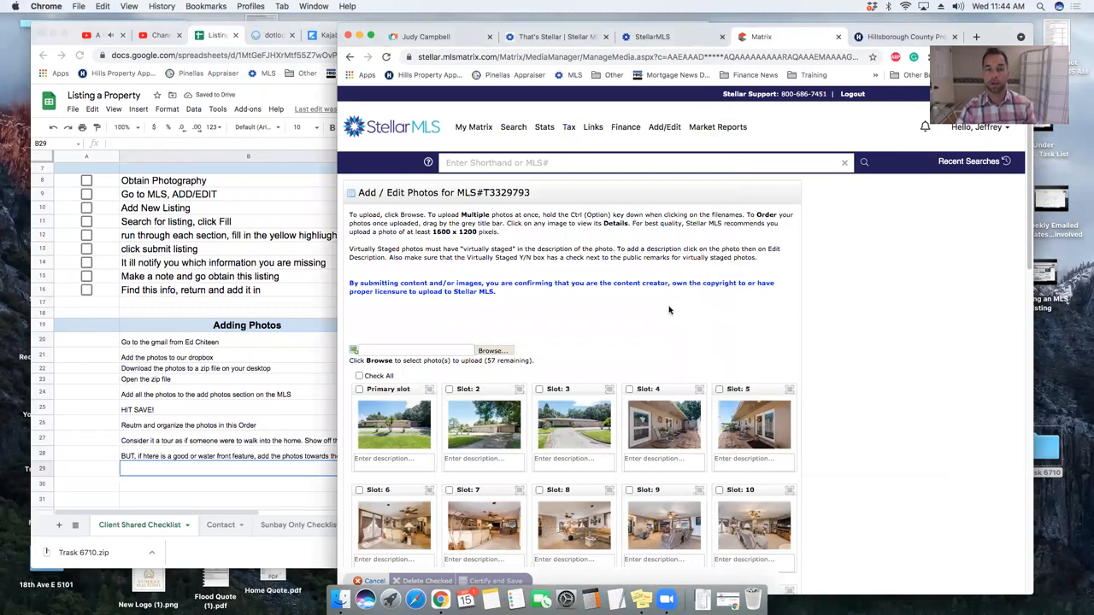
{"action": "scroll", "coordinate": [681, 321], "scroll_direction": "down", "scroll_amount": 3}
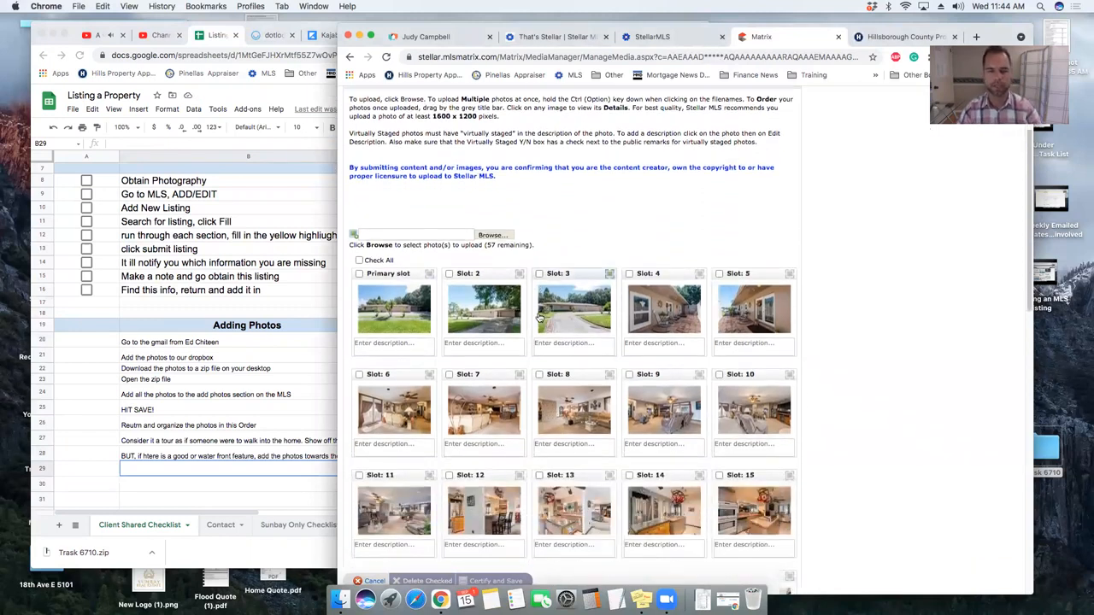
{"action": "left_click", "coordinate": [393, 308]}
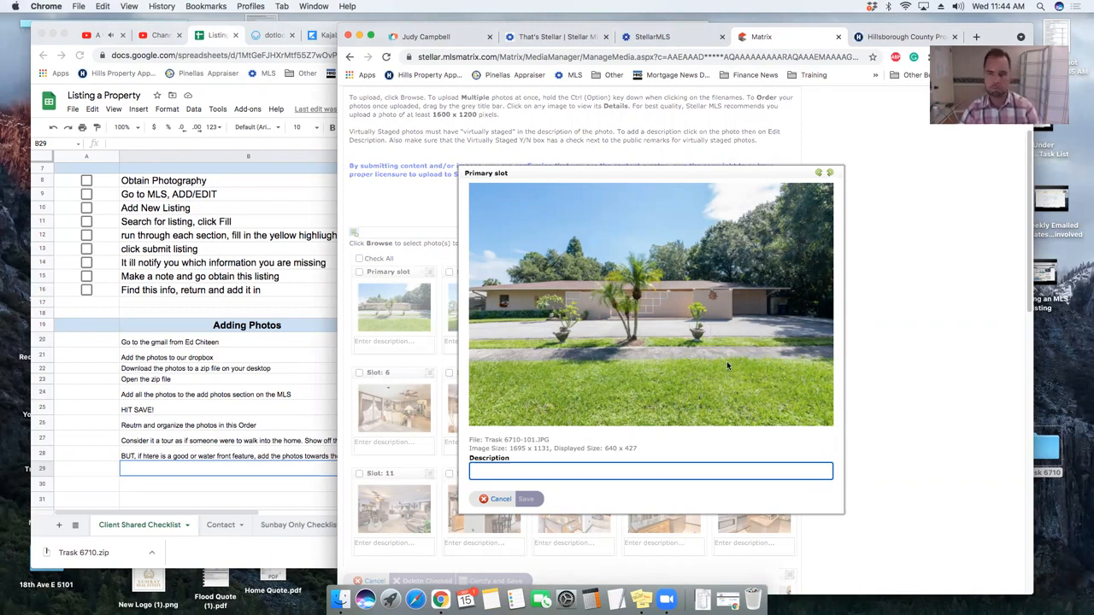
{"action": "key", "text": "Escape"}
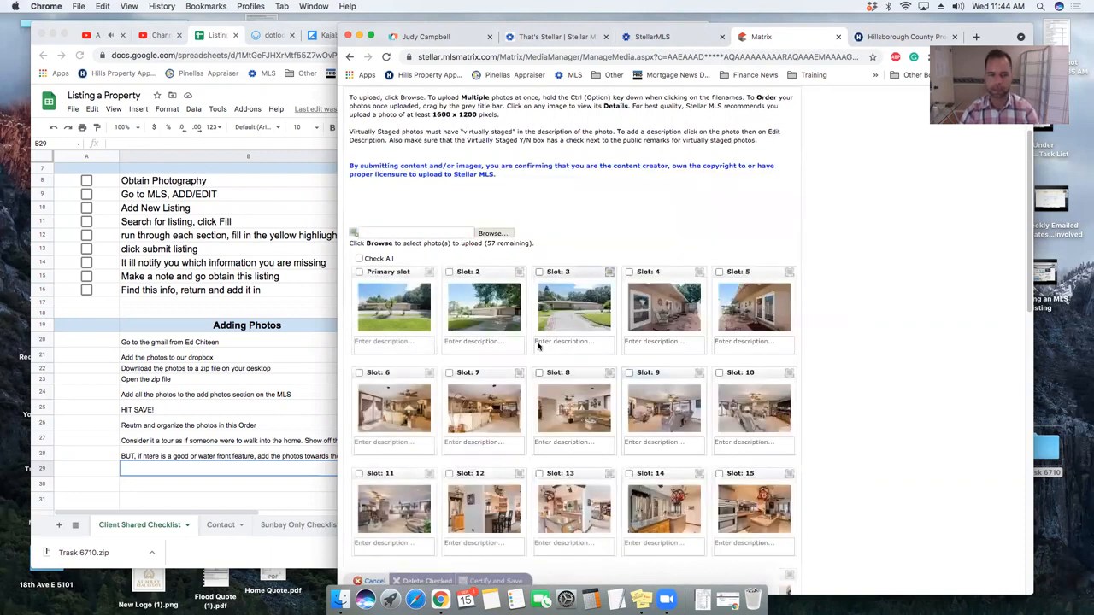
{"action": "left_click", "coordinate": [498, 318]}
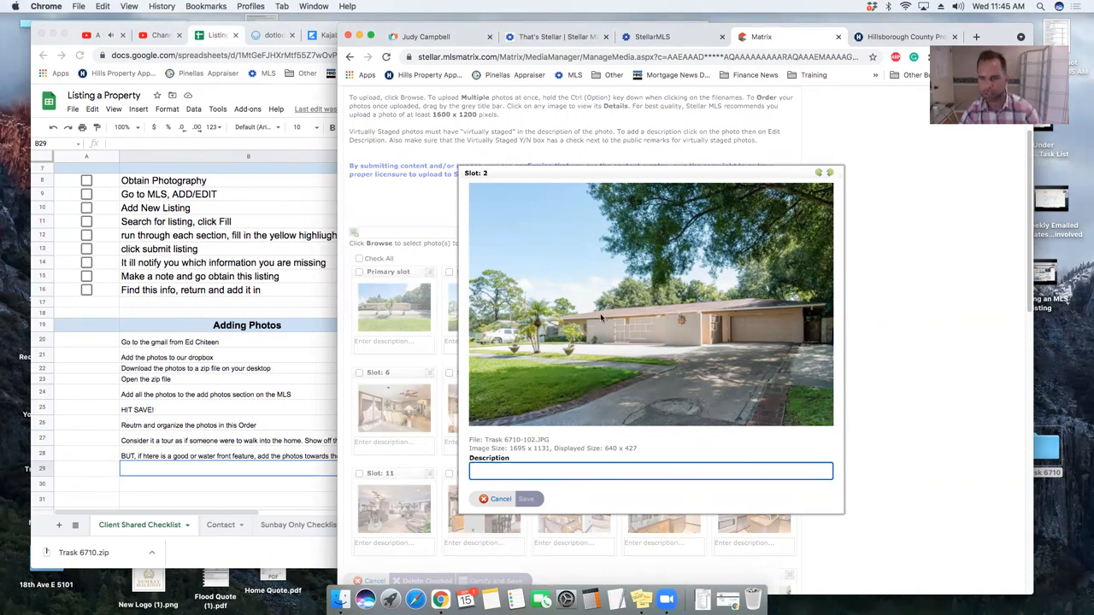
{"action": "key", "text": "Escape"}
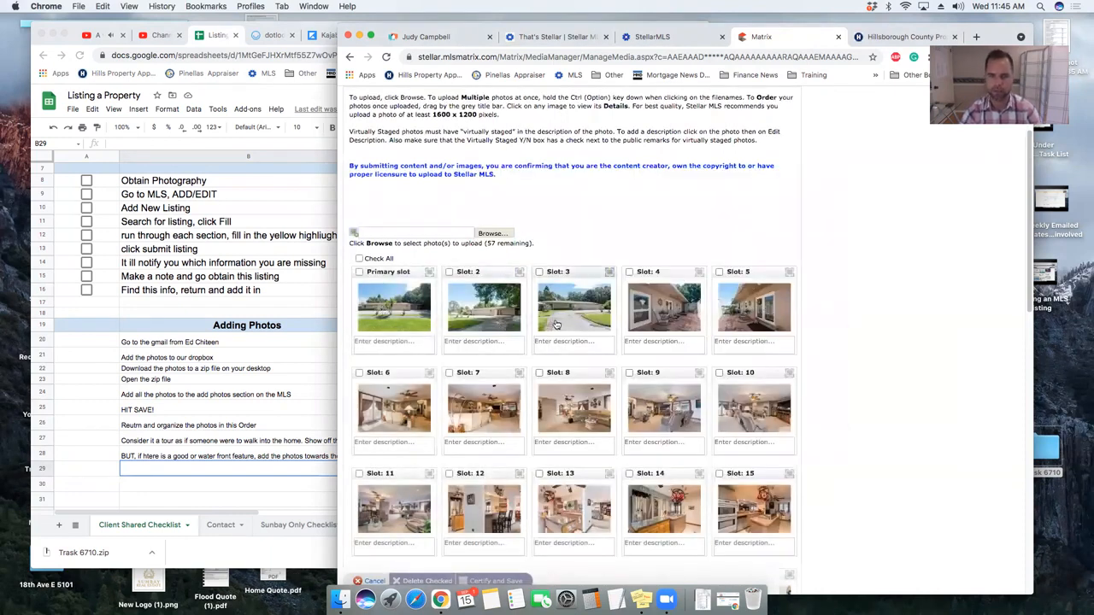
{"action": "left_click", "coordinate": [378, 317]}
{"action": "key", "text": "Escape"}
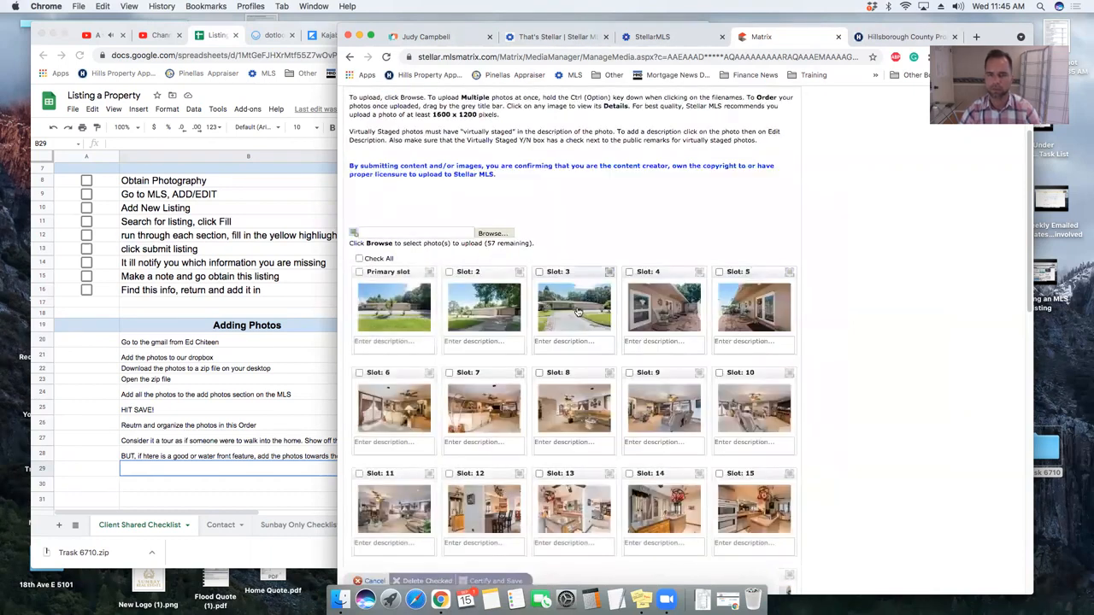
{"action": "left_click", "coordinate": [612, 311]}
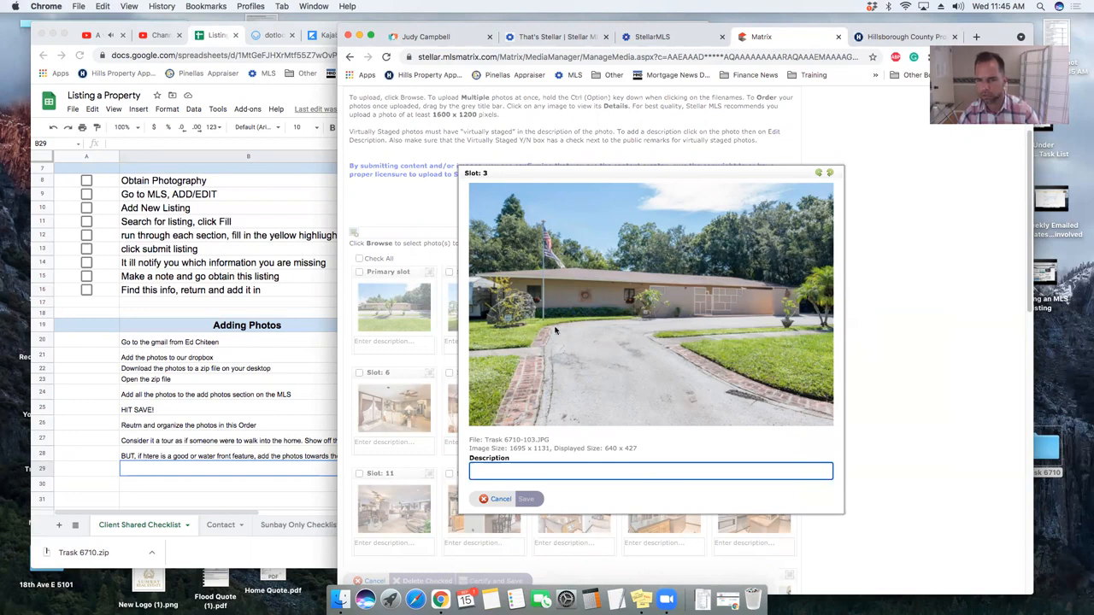
{"action": "key", "text": "Escape"}
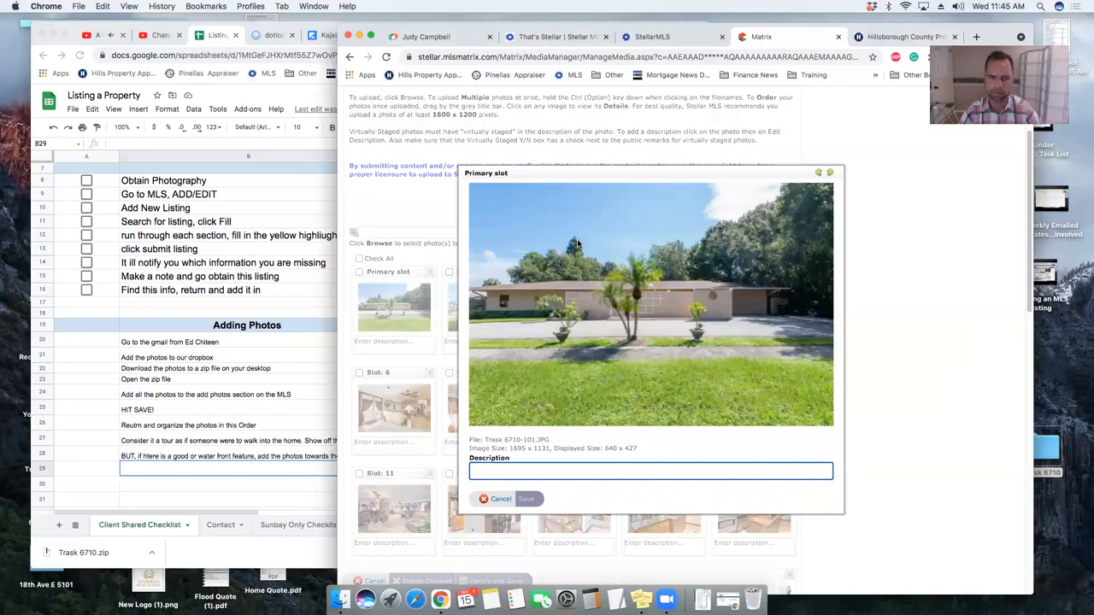
{"action": "key", "text": "Escape"}
{"action": "left_click", "coordinate": [405, 312]}
{"action": "key", "text": "Escape"}
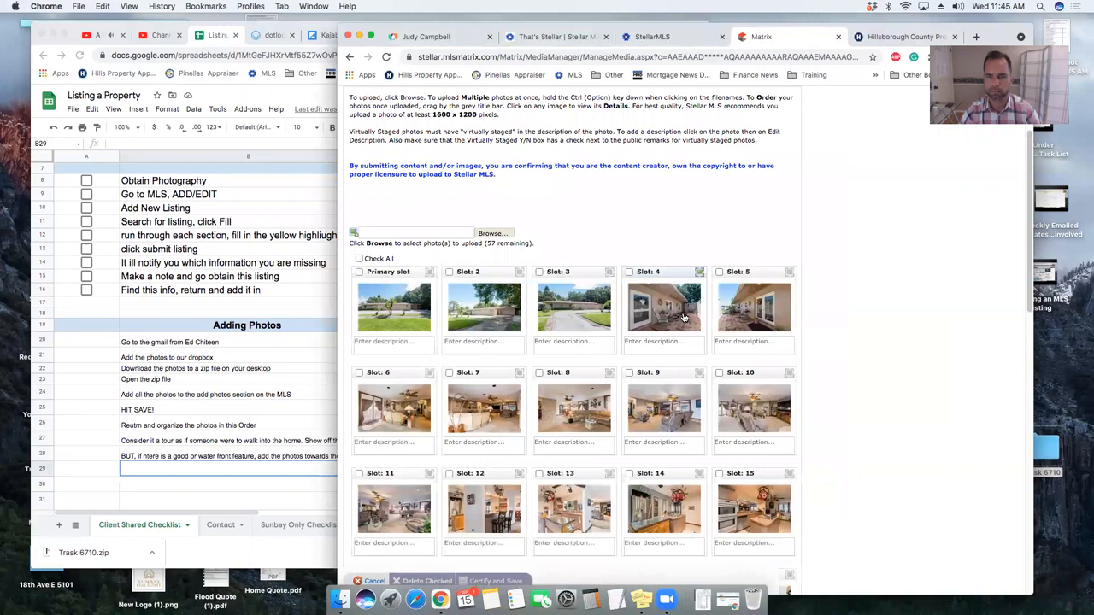
- Inspect the photos in slots 4 through 10: patio, porch, living room and later interiors
{"action": "left_click", "coordinate": [683, 317]}
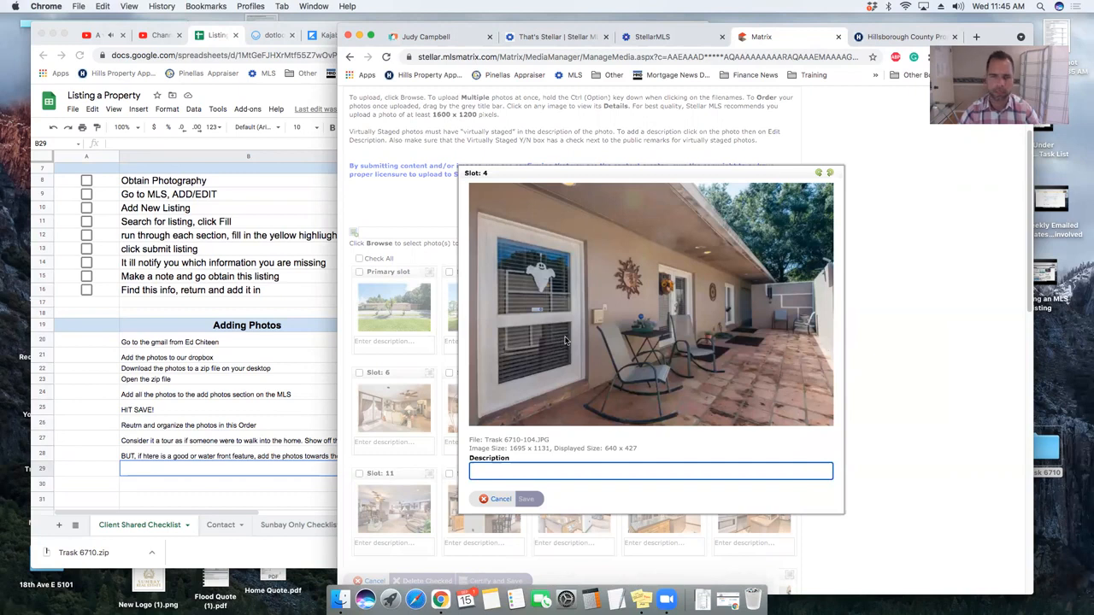
{"action": "key", "text": "Escape"}
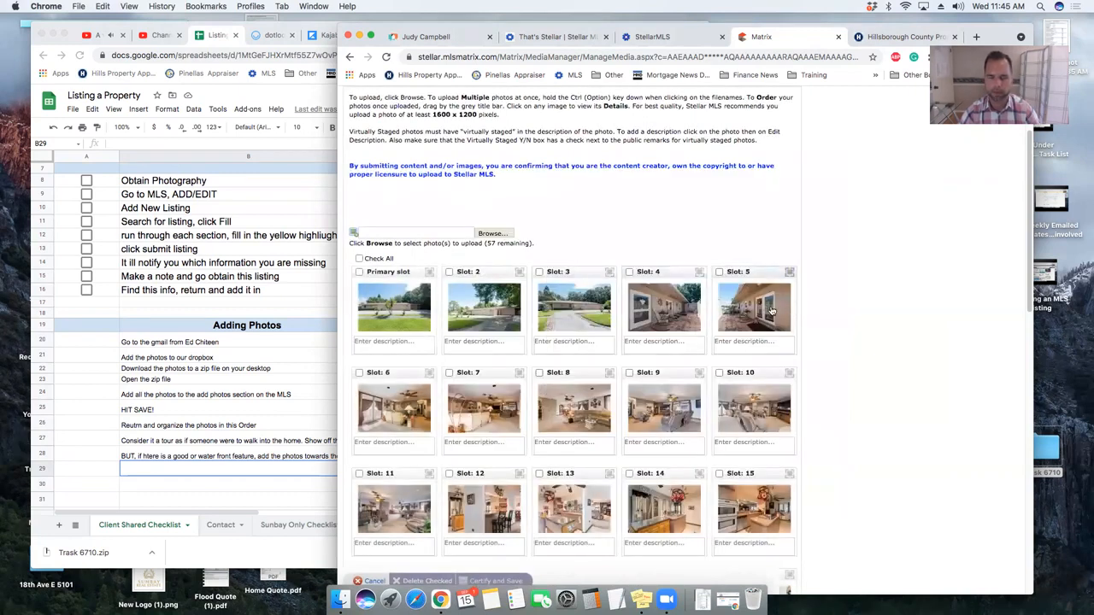
{"action": "left_click", "coordinate": [772, 311]}
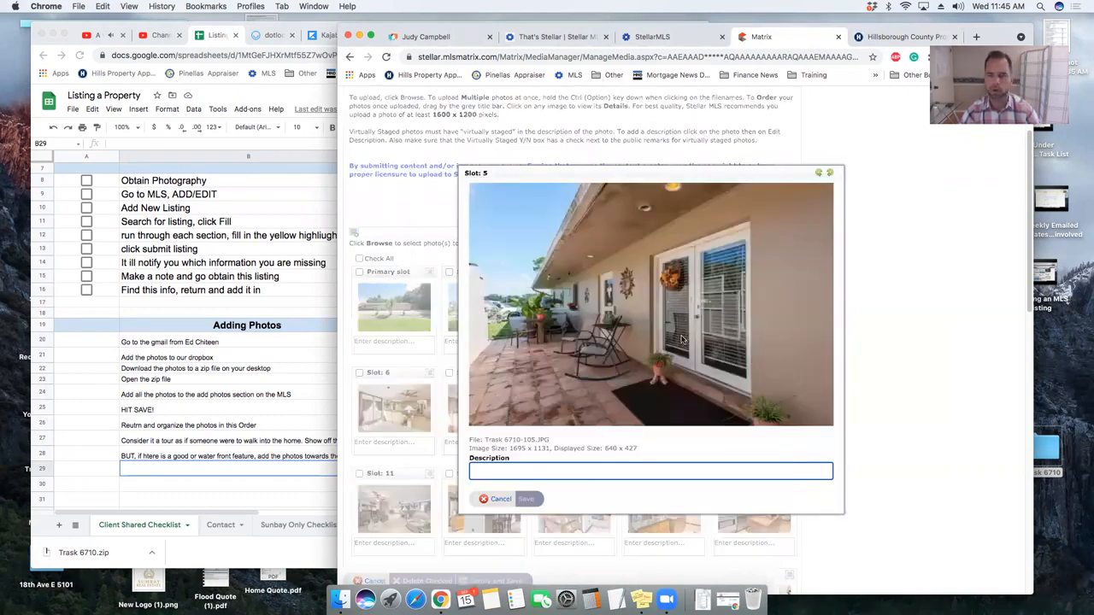
{"action": "key", "text": "Escape"}
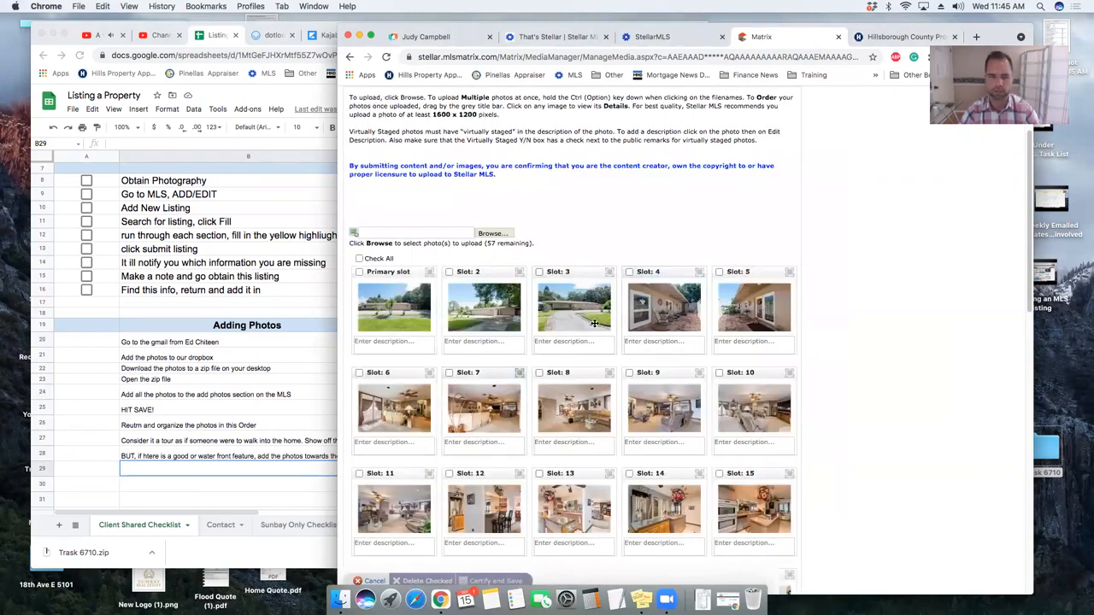
{"action": "left_click", "coordinate": [394, 408]}
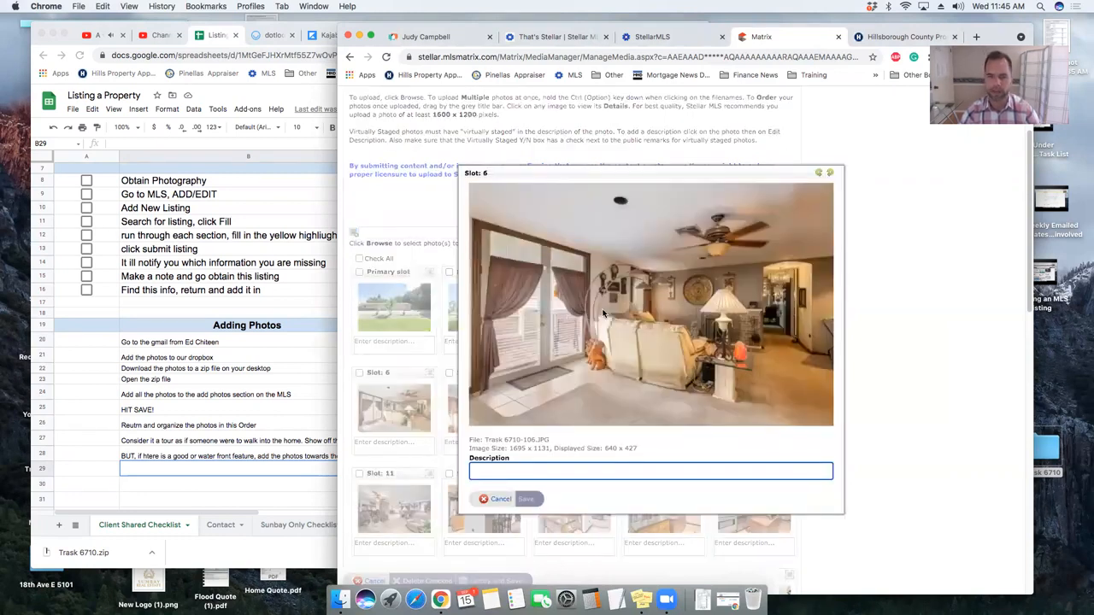
{"action": "scroll", "coordinate": [602, 314], "scroll_direction": "down", "scroll_amount": 1}
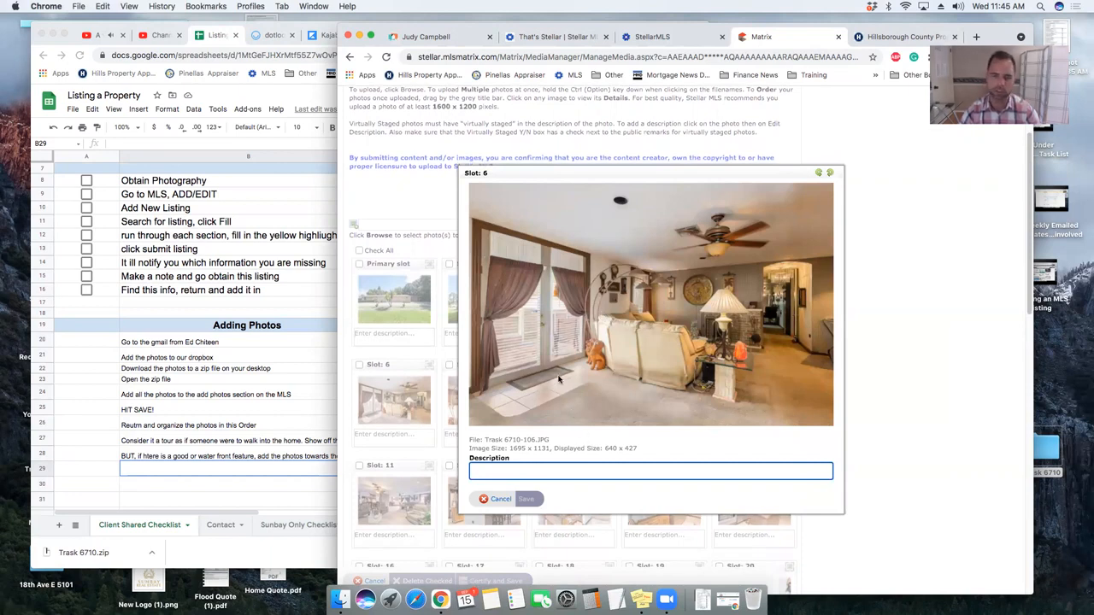
{"action": "key", "text": "Escape"}
{"action": "left_click", "coordinate": [476, 414]}
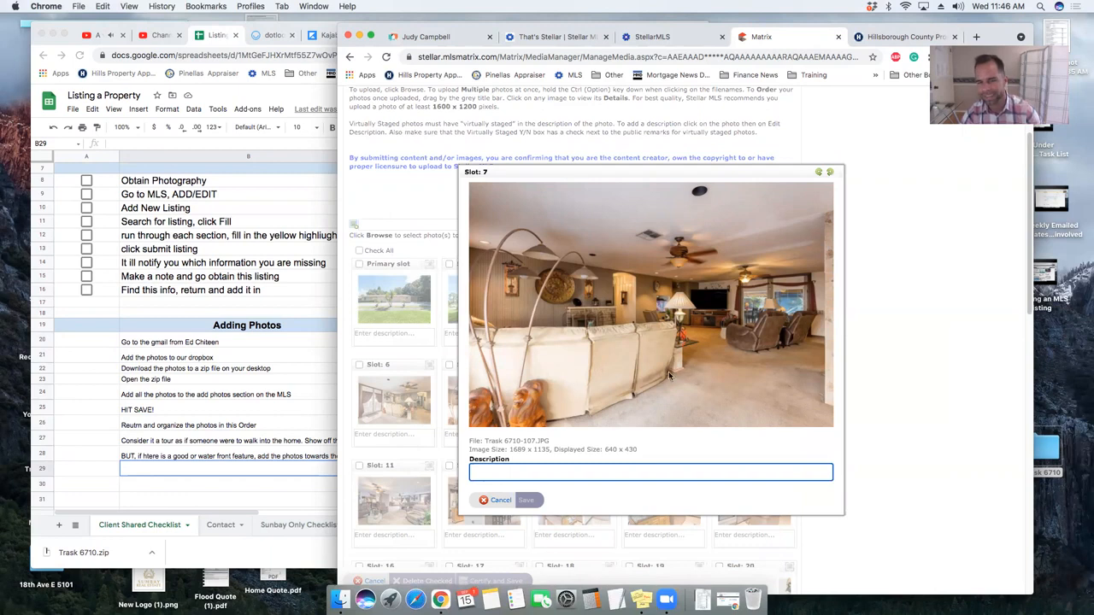
{"action": "key", "text": "Escape"}
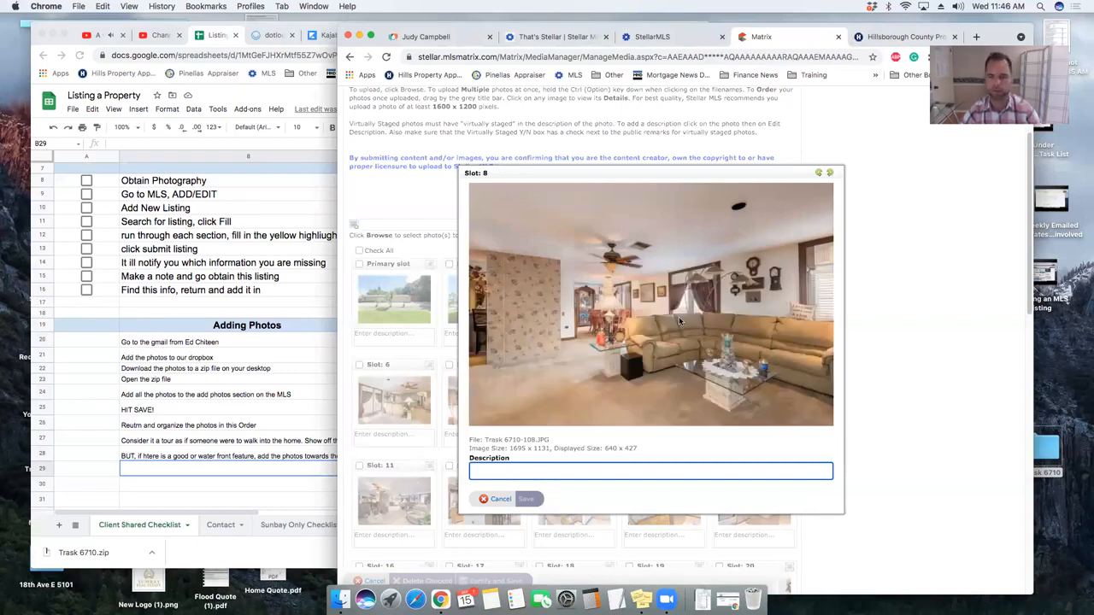
{"action": "key", "text": "Escape"}
{"action": "left_click", "coordinate": [665, 391]}
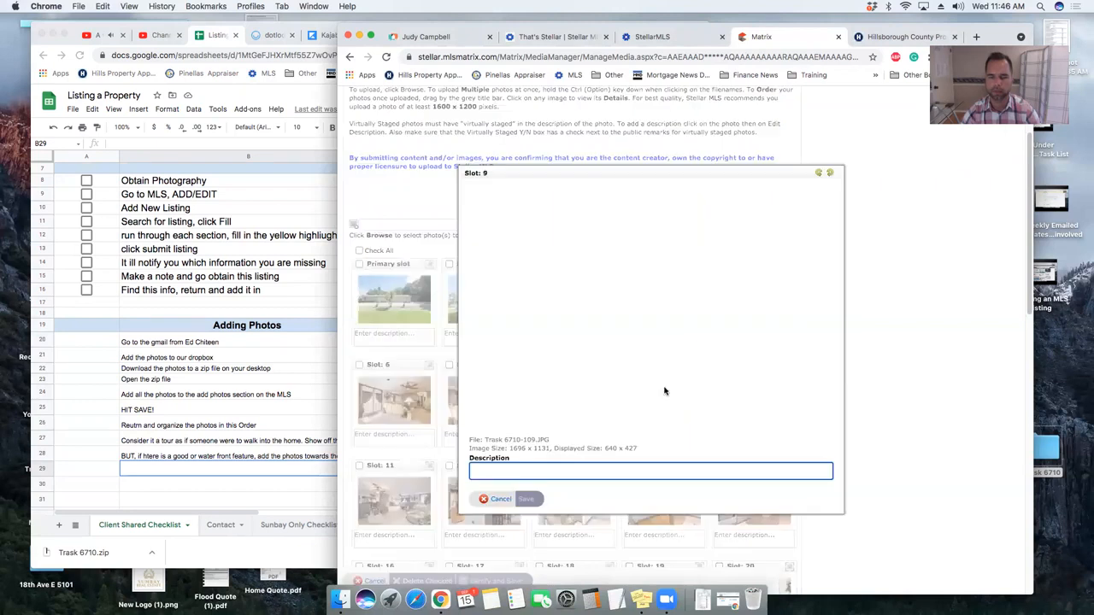
{"action": "key", "text": "Escape"}
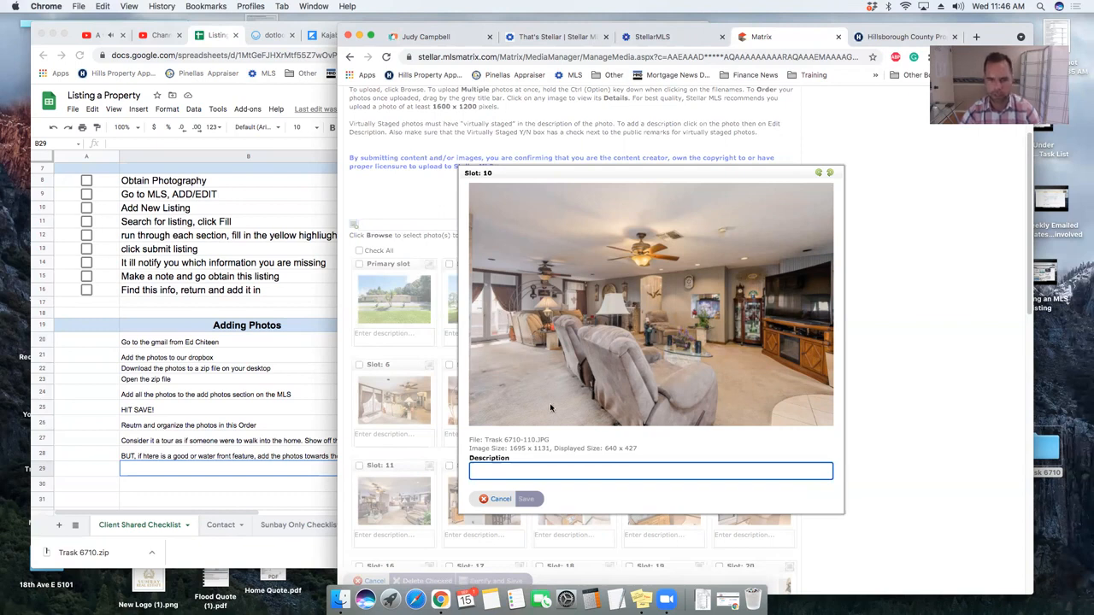
{"action": "key", "text": "Escape"}
- Drag the Slot 10 and Slot 11 photos up to Slot 6
{"action": "left_click_drag", "start_coordinate": [743, 366], "coordinate": [351, 366]}
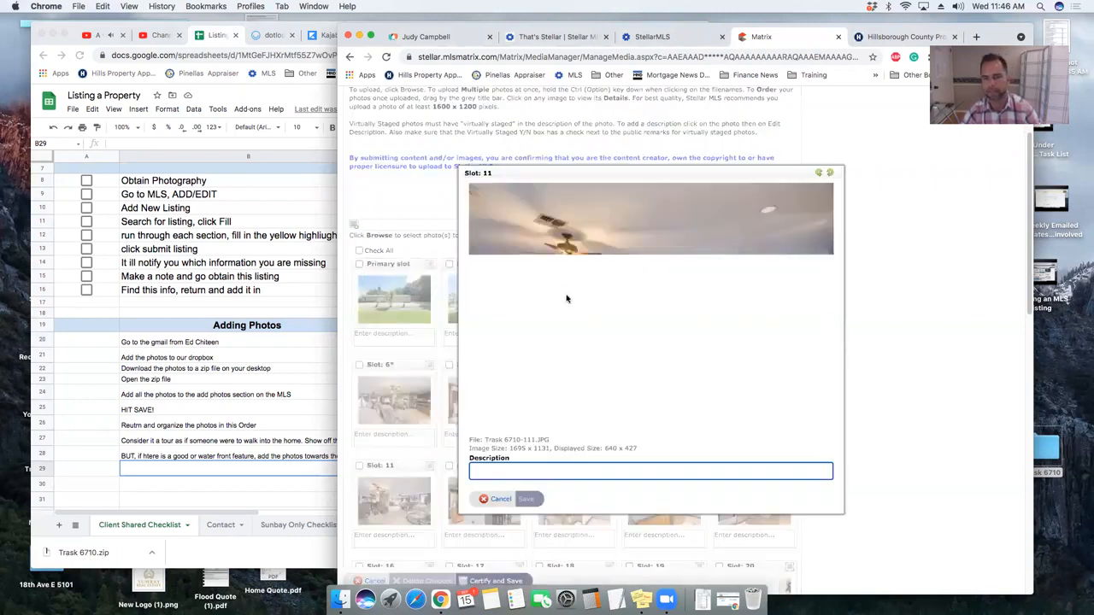
{"action": "scroll", "coordinate": [648, 351], "scroll_direction": "down", "scroll_amount": 1}
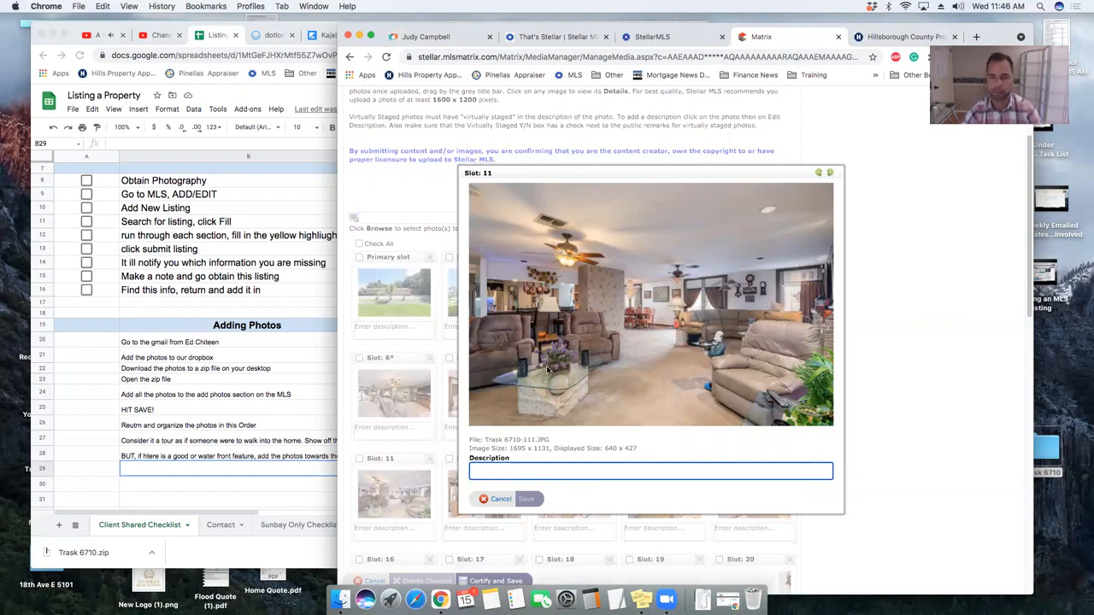
{"action": "left_click", "coordinate": [500, 498]}
{"action": "left_click_drag", "start_coordinate": [394, 462], "coordinate": [363, 363]}
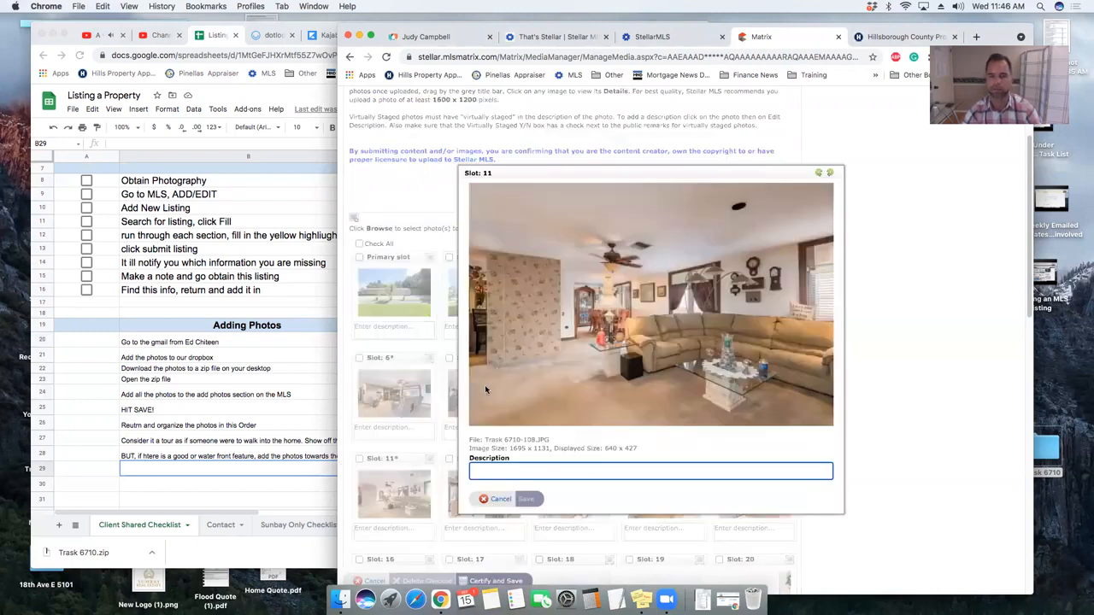
- Check the new slot 11 photo and preview the slot 12–14 kitchen photos
{"action": "left_click", "coordinate": [494, 498]}
{"action": "left_click", "coordinate": [486, 491]}
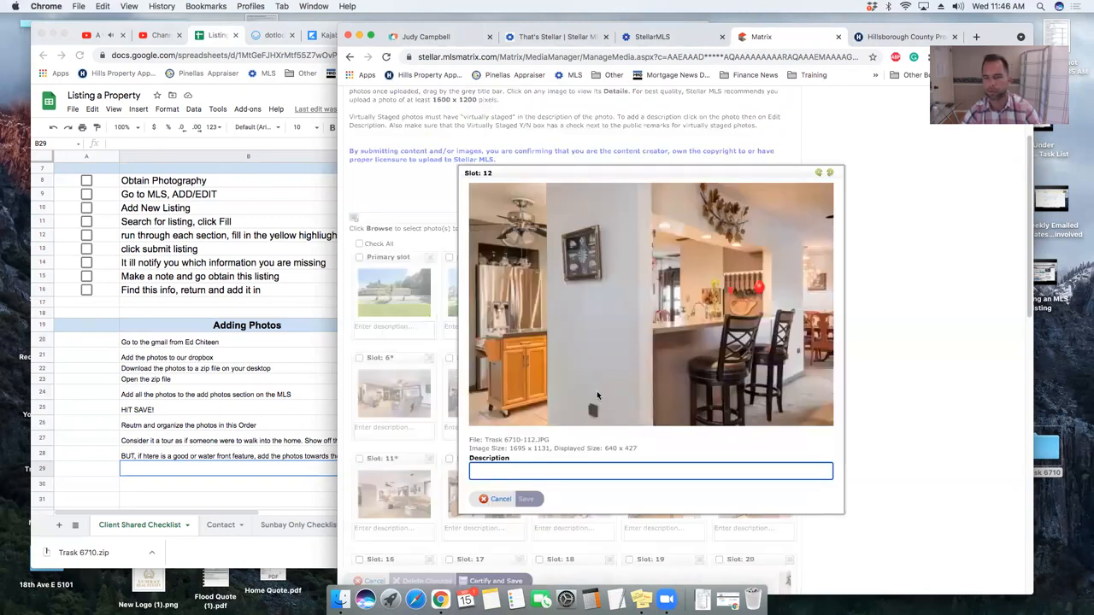
{"action": "left_click", "coordinate": [495, 498]}
{"action": "left_click", "coordinate": [574, 494]}
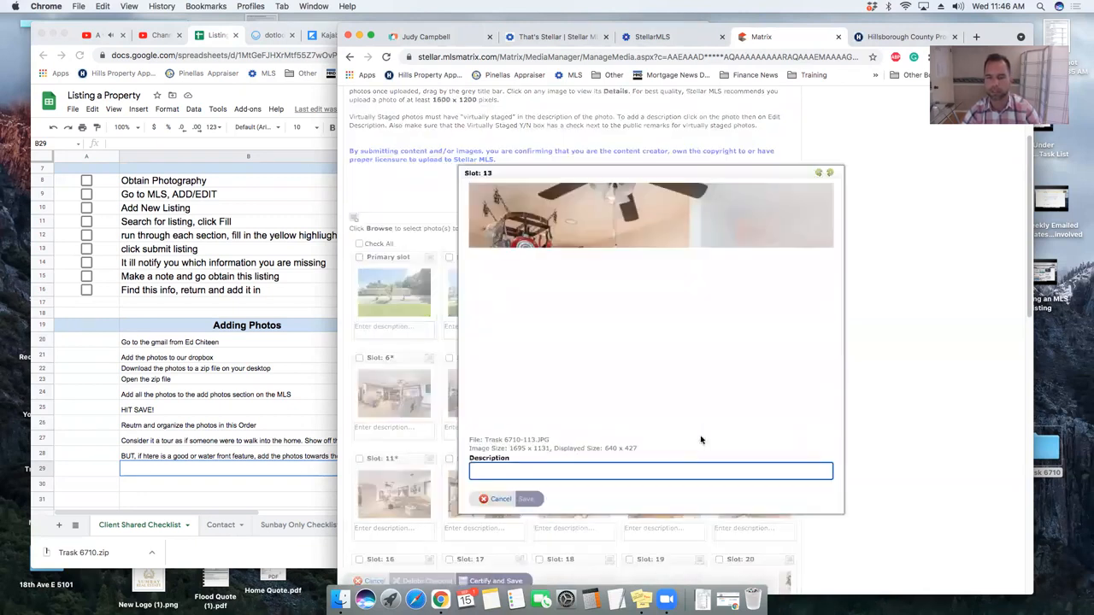
{"action": "key", "text": "Escape"}
{"action": "left_click", "coordinate": [675, 508]}
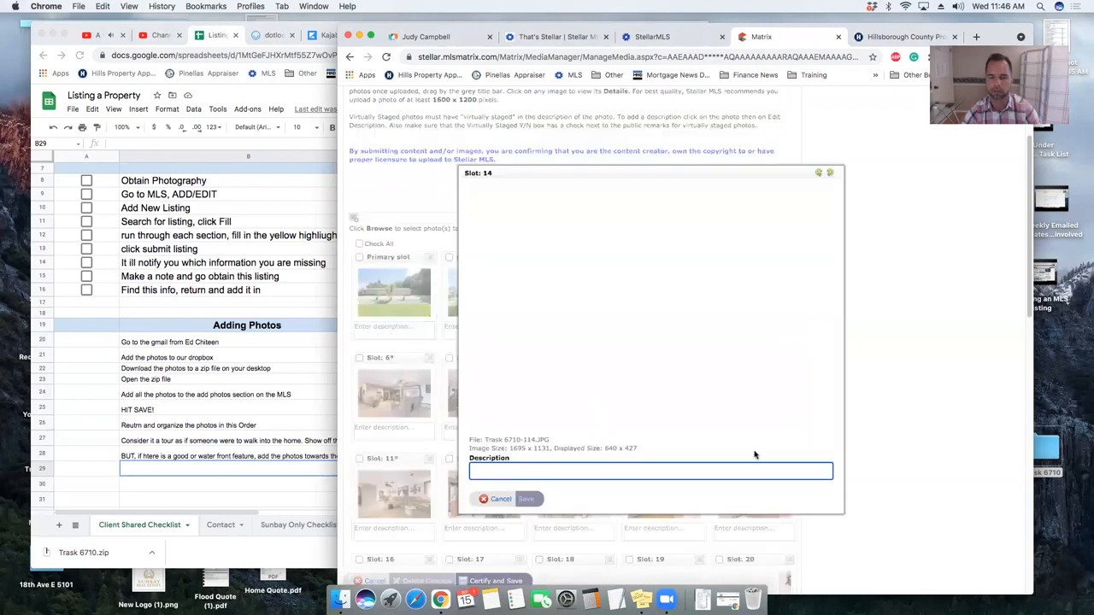
{"action": "key", "text": "Escape"}
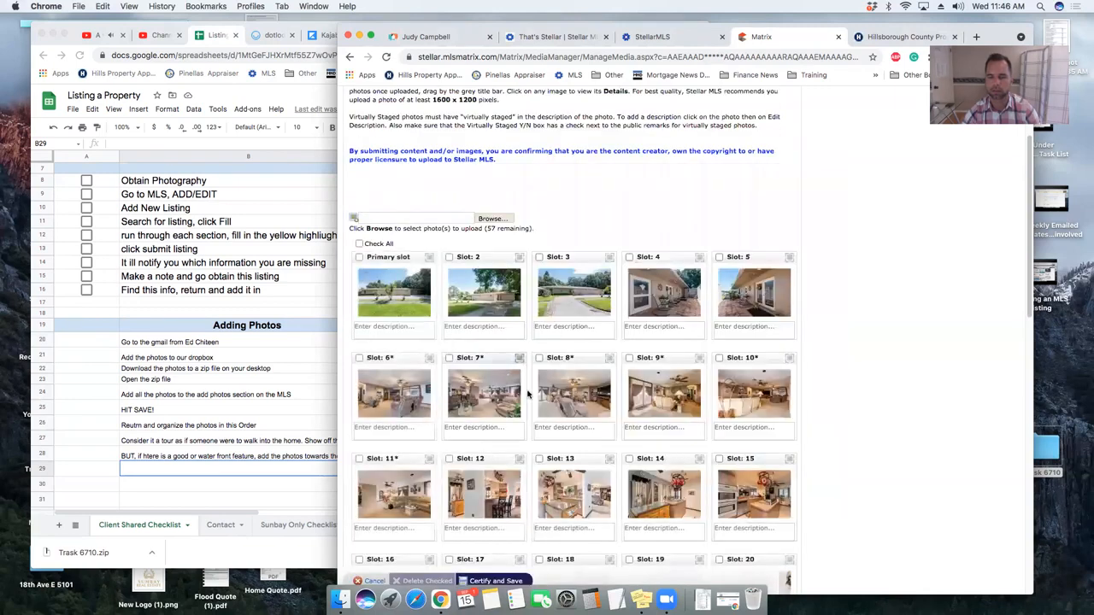
- Recheck the slot 8 photo, then preview the slot 16 and 17 dining room photos
{"action": "left_click", "coordinate": [551, 376]}
{"action": "key", "text": "Escape"}
{"action": "scroll", "coordinate": [411, 433], "scroll_direction": "down", "scroll_amount": 5}
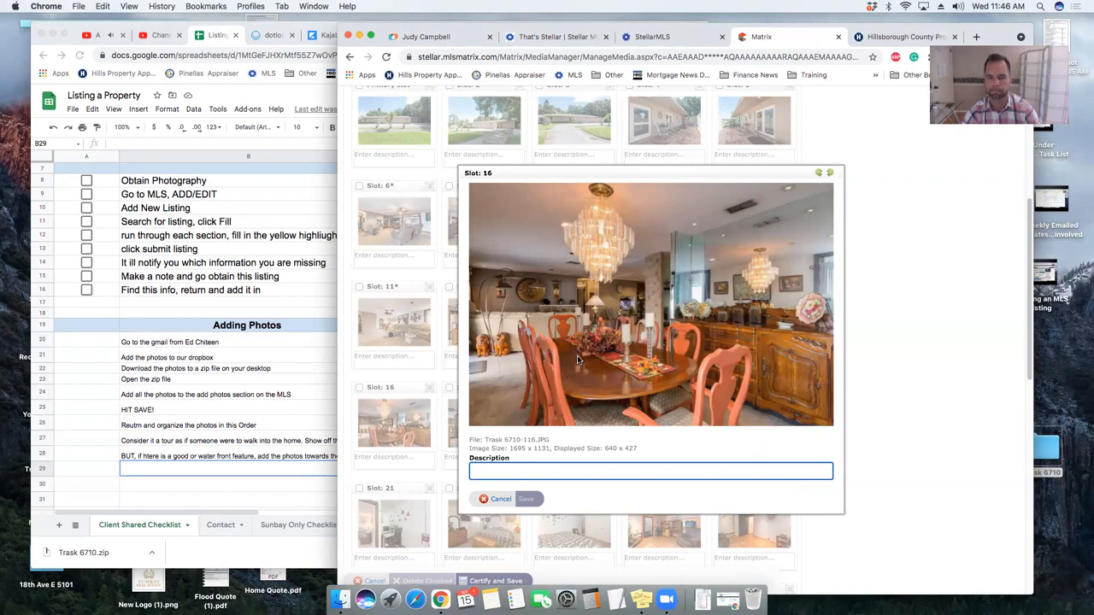
{"action": "key", "text": "Escape"}
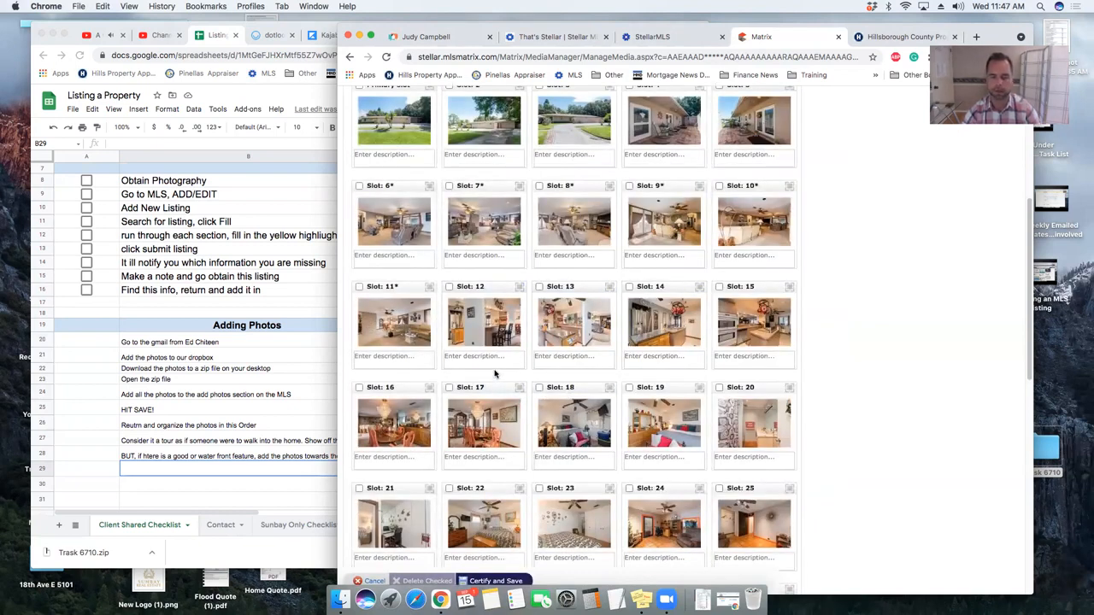
{"action": "left_click", "coordinate": [479, 408]}
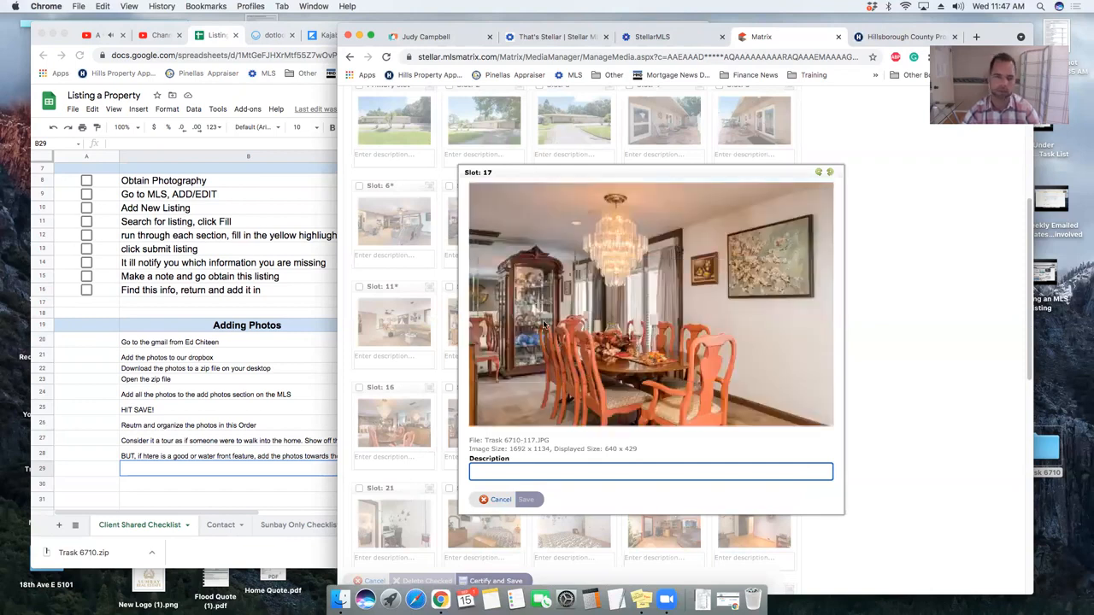
{"action": "key", "text": "Escape"}
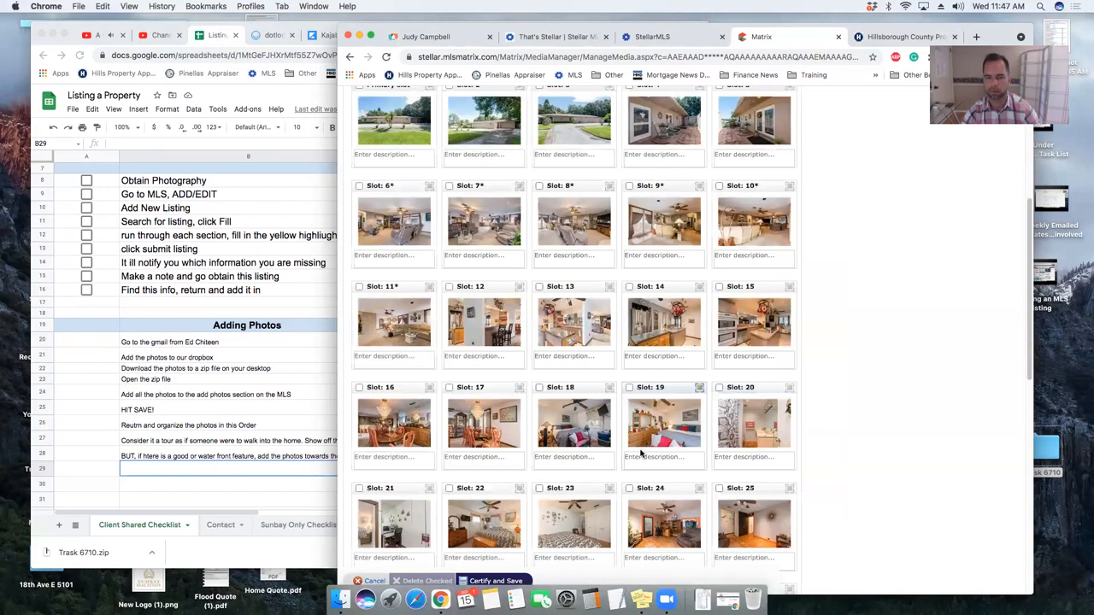
- Scroll the photo grid down to the pool photos in slots 36–40
{"action": "scroll", "coordinate": [602, 363], "scroll_direction": "down", "scroll_amount": 3}
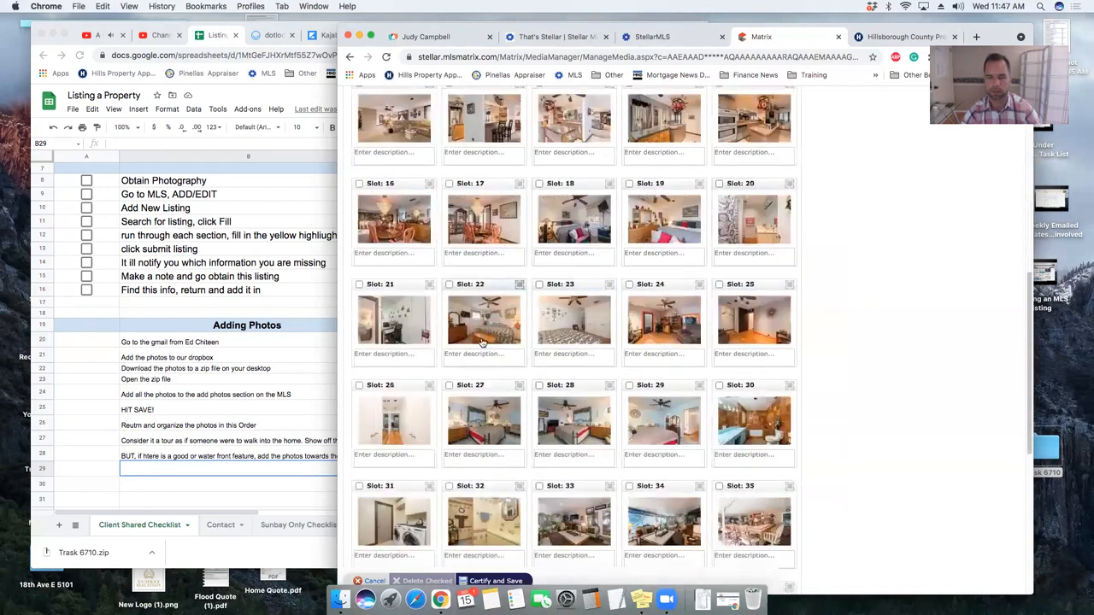
{"action": "scroll", "coordinate": [649, 412], "scroll_direction": "down", "scroll_amount": 2}
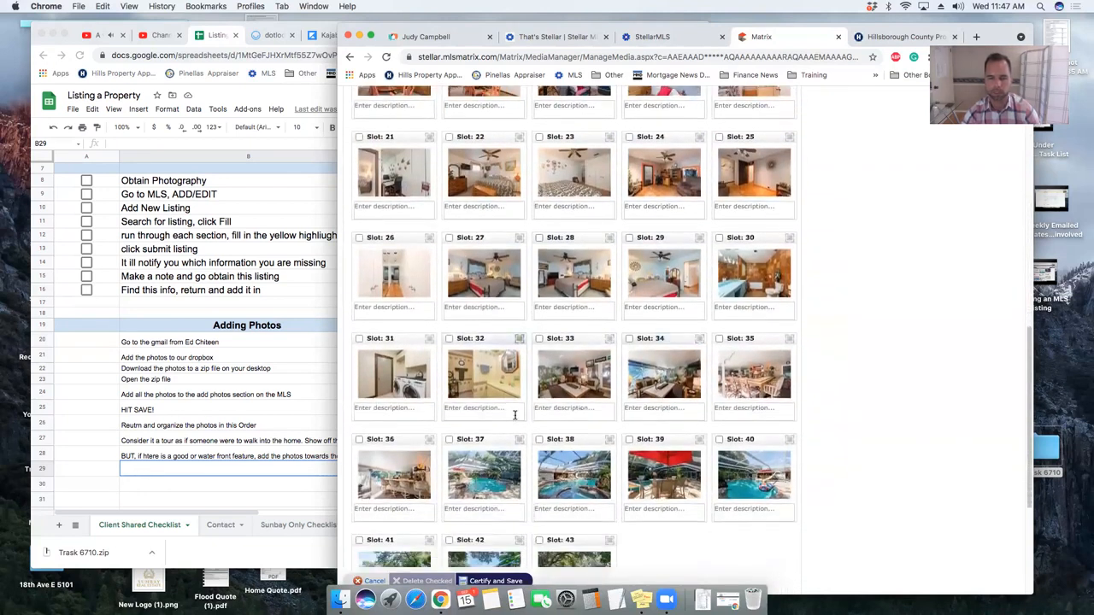
{"action": "scroll", "coordinate": [518, 417], "scroll_direction": "down", "scroll_amount": 1}
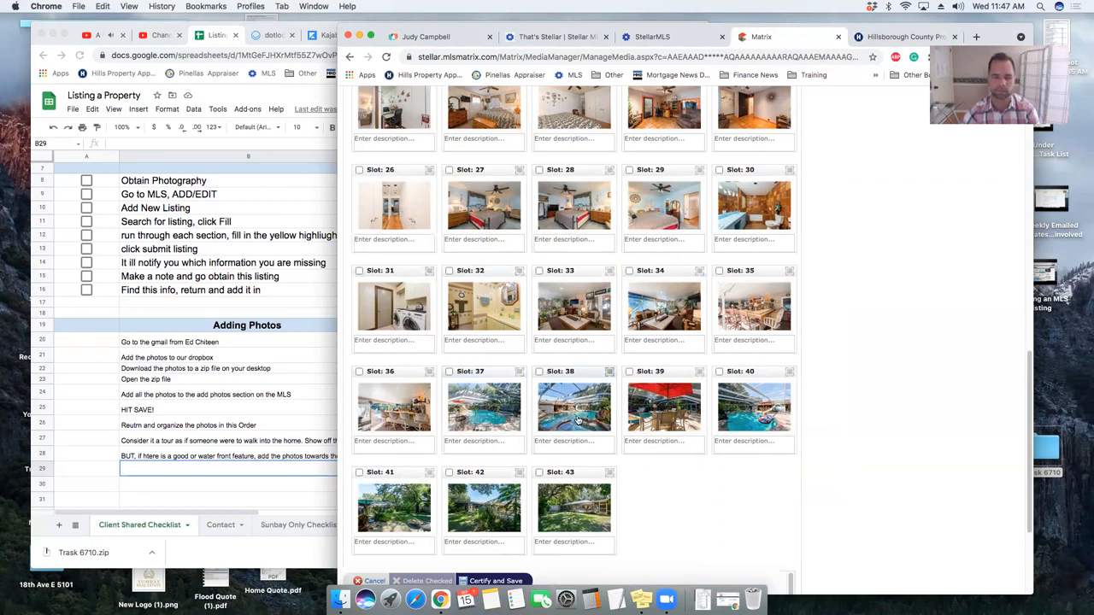
{"action": "scroll", "coordinate": [661, 459], "scroll_direction": "down", "scroll_amount": 2}
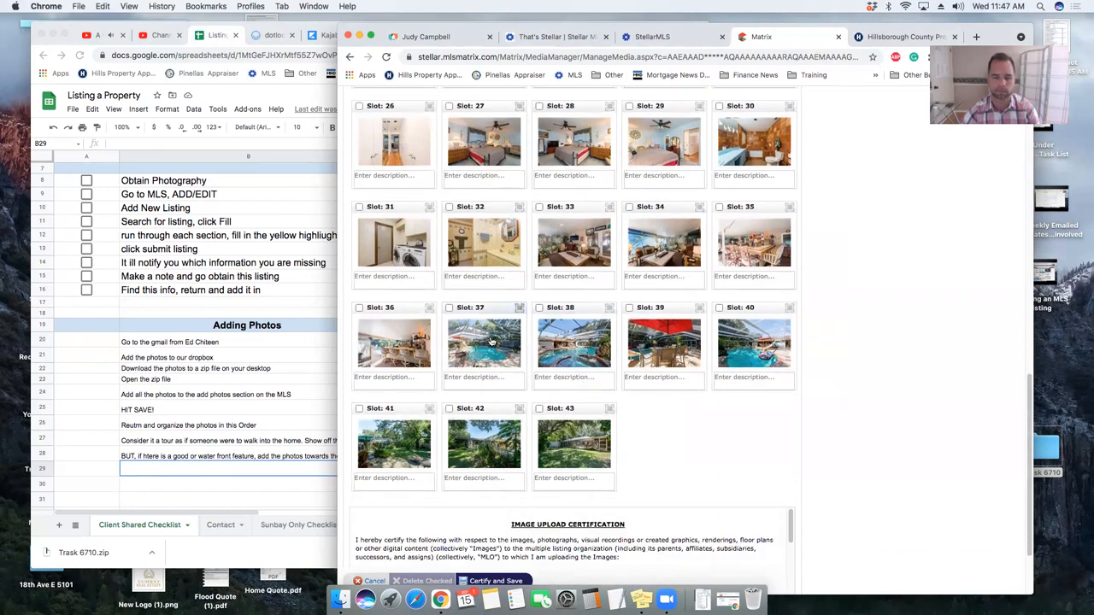
{"action": "scroll", "coordinate": [722, 448], "scroll_direction": "up", "scroll_amount": 4}
{"action": "scroll", "coordinate": [632, 408], "scroll_direction": "down", "scroll_amount": 4}
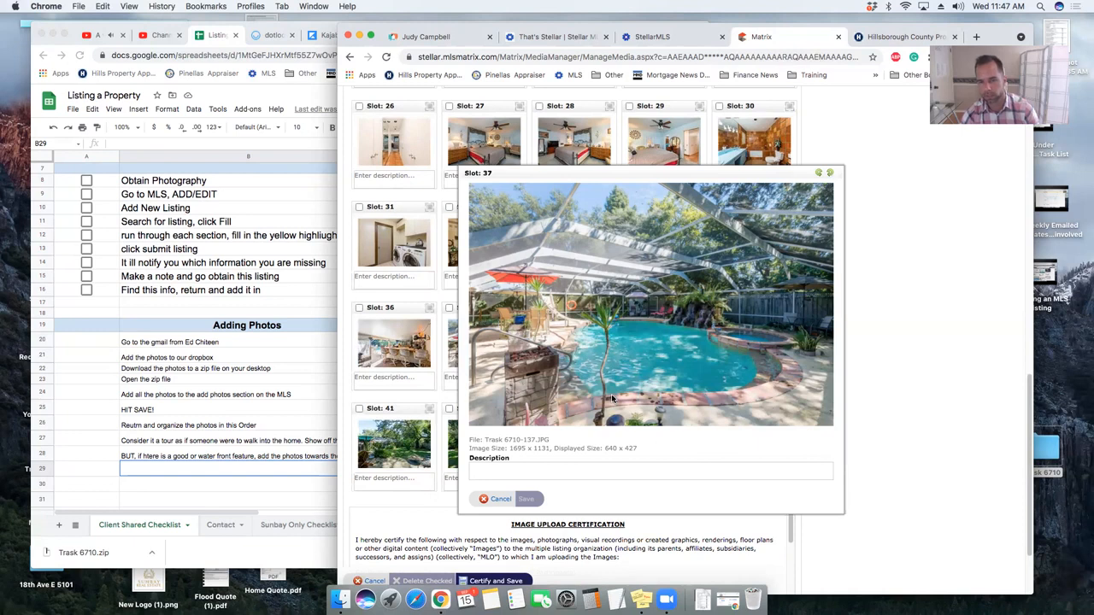
{"action": "left_click", "coordinate": [609, 400]}
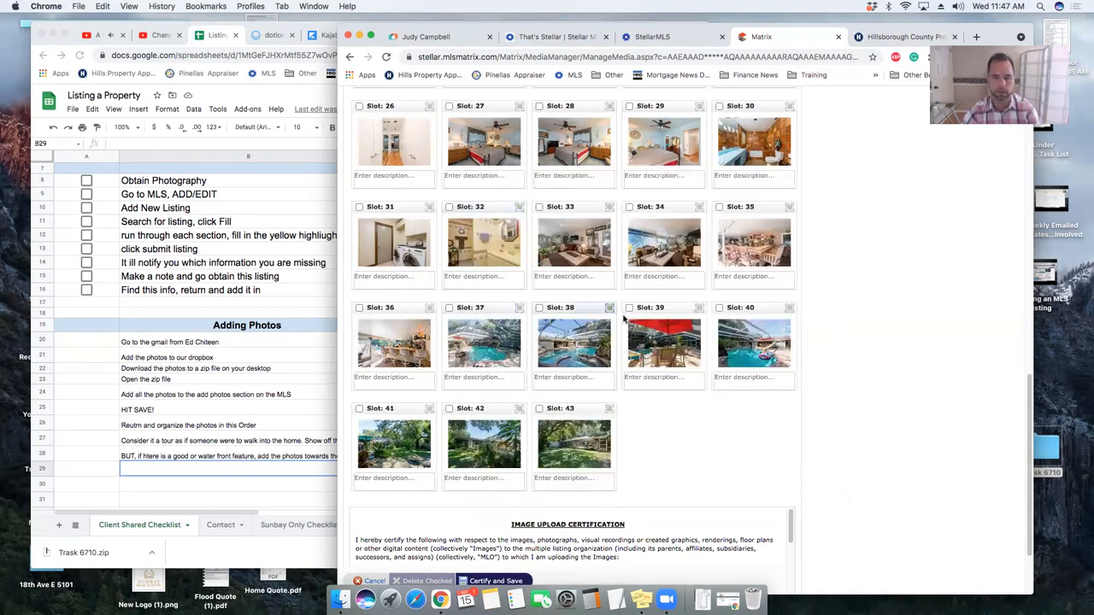
{"action": "left_click", "coordinate": [573, 353]}
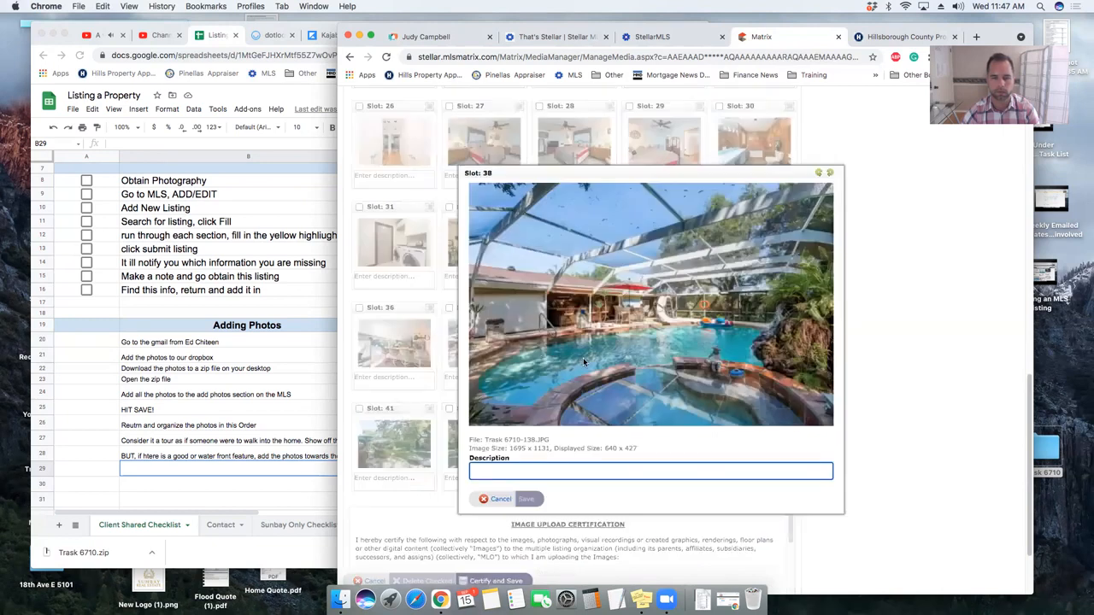
{"action": "left_click", "coordinate": [583, 357]}
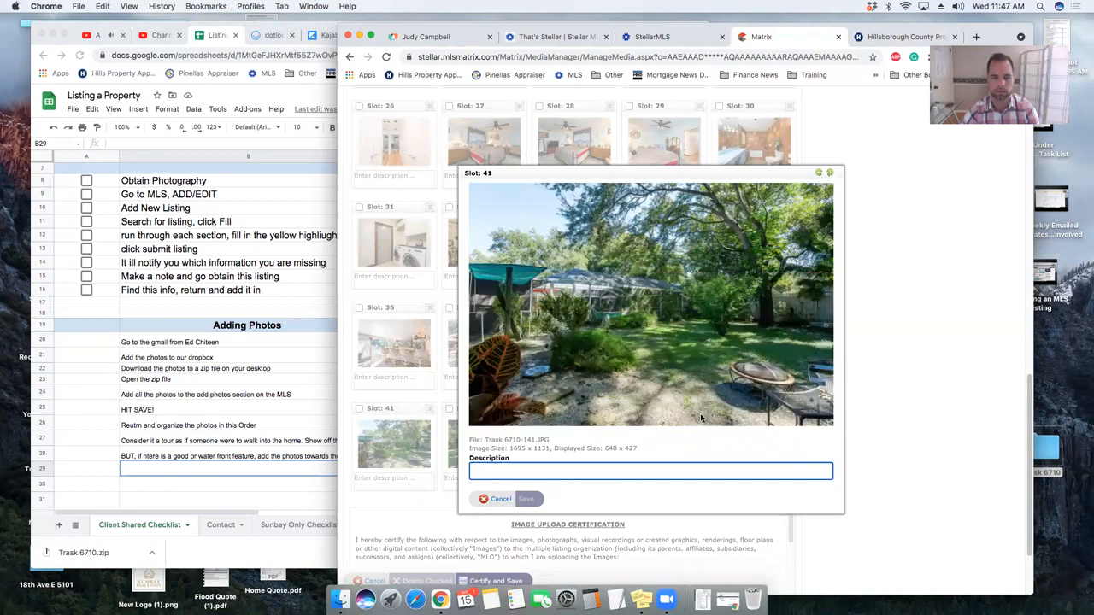
{"action": "left_click", "coordinate": [700, 413]}
{"action": "left_click", "coordinate": [487, 450]}
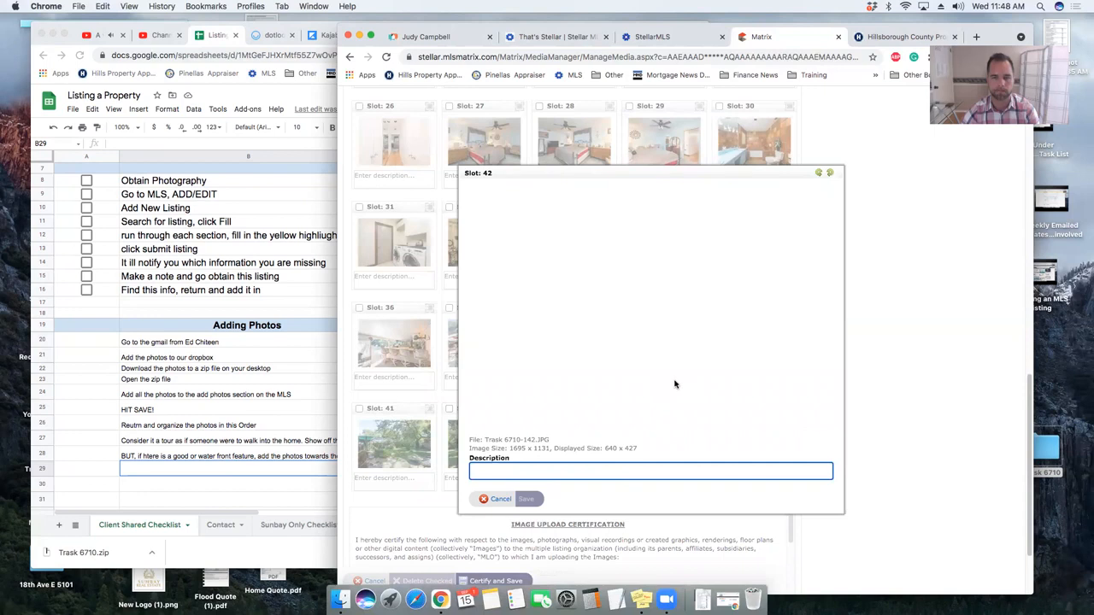
{"action": "key", "text": "Escape"}
{"action": "left_click", "coordinate": [577, 447]}
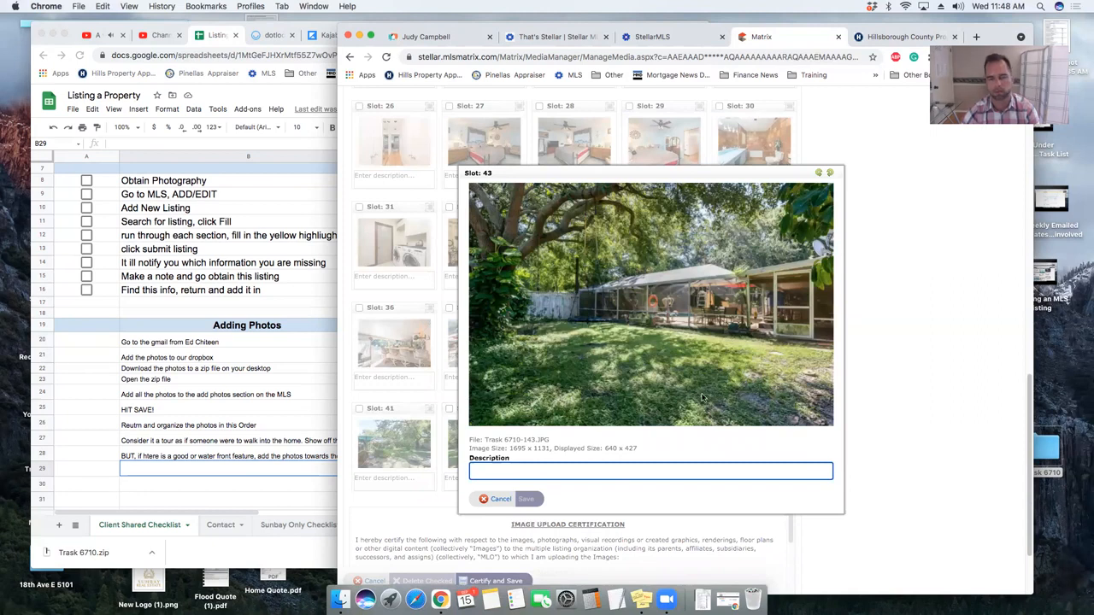
{"action": "key", "text": "Escape"}
{"action": "scroll", "coordinate": [475, 411], "scroll_direction": "up", "scroll_amount": 3}
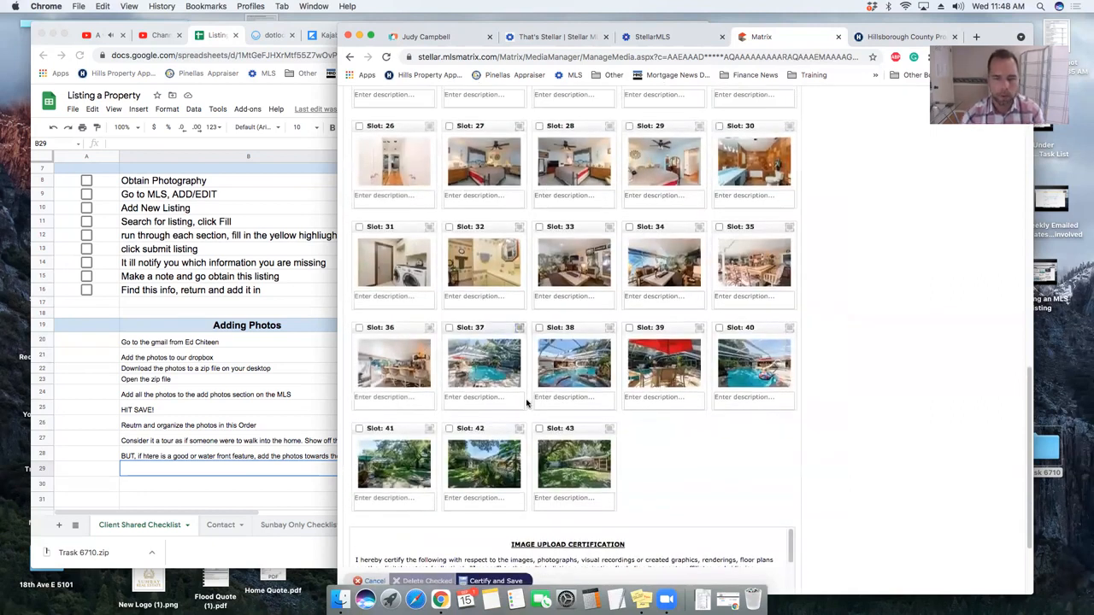
- Drag the slot 37 and slot 38 pool photos up into the top row
{"action": "left_click_drag", "start_coordinate": [475, 411], "coordinate": [636, 232]}
{"action": "left_click_drag", "start_coordinate": [620, 222], "coordinate": [628, 226]}
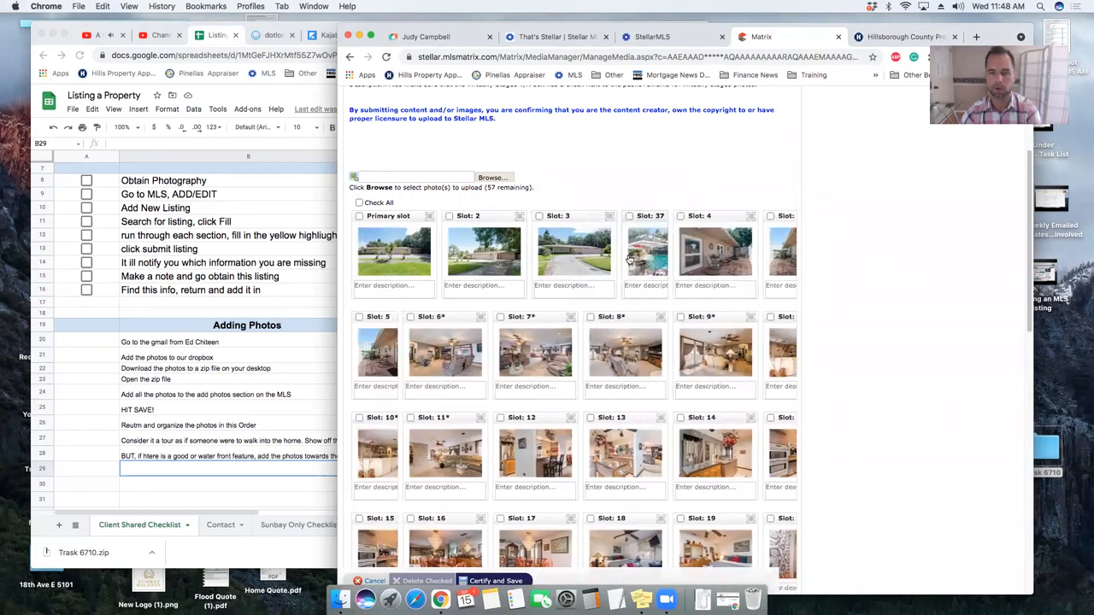
{"action": "scroll", "coordinate": [636, 344], "scroll_direction": "down", "scroll_amount": 10}
{"action": "scroll", "coordinate": [636, 344], "scroll_direction": "up", "scroll_amount": 10}
{"action": "scroll", "coordinate": [636, 351], "scroll_direction": "down", "scroll_amount": 11}
{"action": "scroll", "coordinate": [636, 363], "scroll_direction": "down", "scroll_amount": 3}
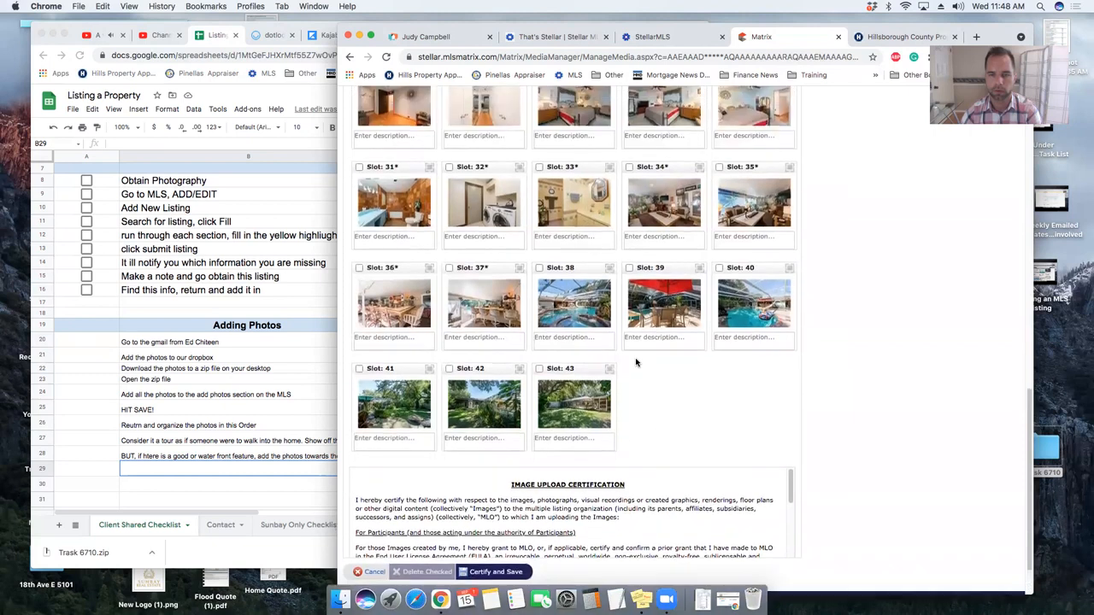
{"action": "left_click", "coordinate": [584, 318]}
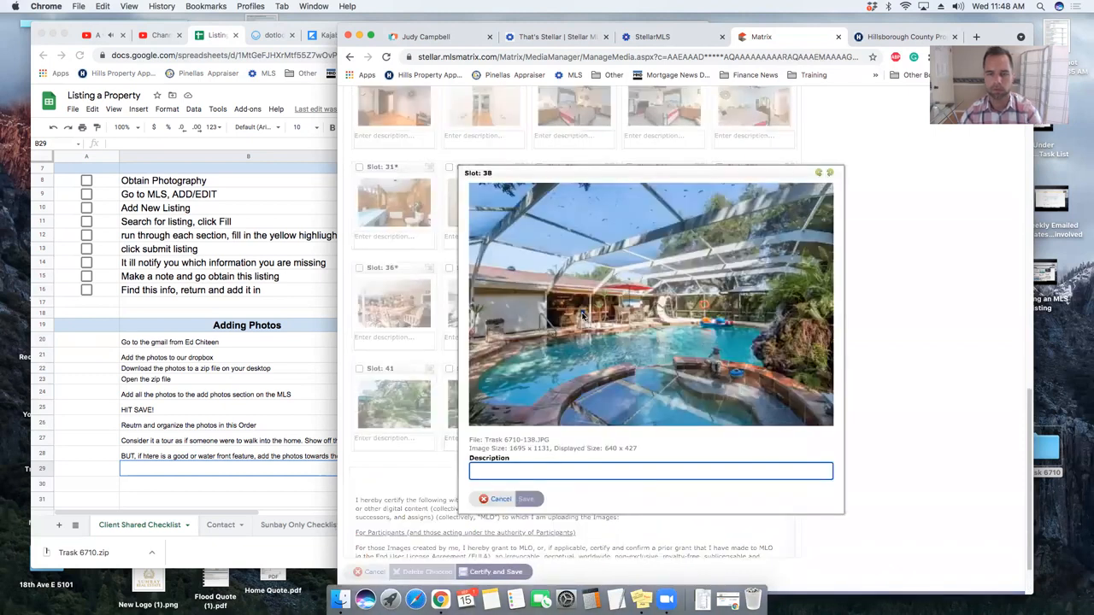
{"action": "key", "text": "Escape"}
{"action": "left_click_drag", "start_coordinate": [592, 265], "coordinate": [722, 235]}
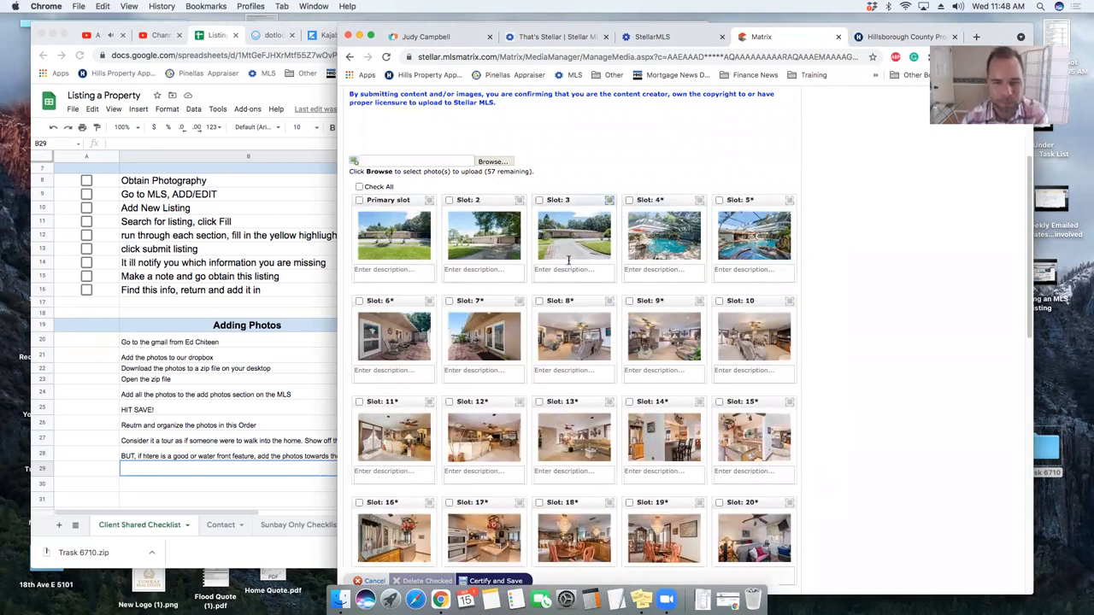
- Move the slot 2 exterior photo to the end of the set, after slot 43
{"action": "left_click_drag", "start_coordinate": [492, 205], "coordinate": [655, 410]}
{"action": "scroll", "coordinate": [616, 521], "scroll_direction": "down", "scroll_amount": 5}
{"action": "scroll", "coordinate": [617, 520], "scroll_direction": "down", "scroll_amount": 5}
{"action": "scroll", "coordinate": [542, 339], "scroll_direction": "up", "scroll_amount": 5}
{"action": "scroll", "coordinate": [542, 339], "scroll_direction": "up", "scroll_amount": 3}
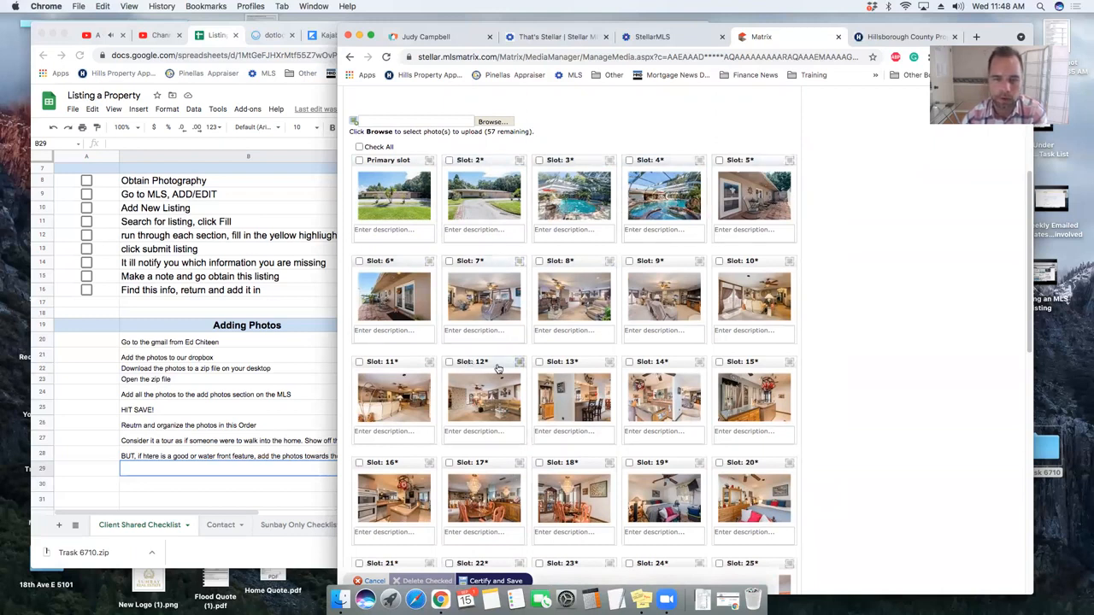
- Preview slots 7–9 and drag the slot 8 and slot 9 photos into slot 7
{"action": "left_click", "coordinate": [485, 302]}
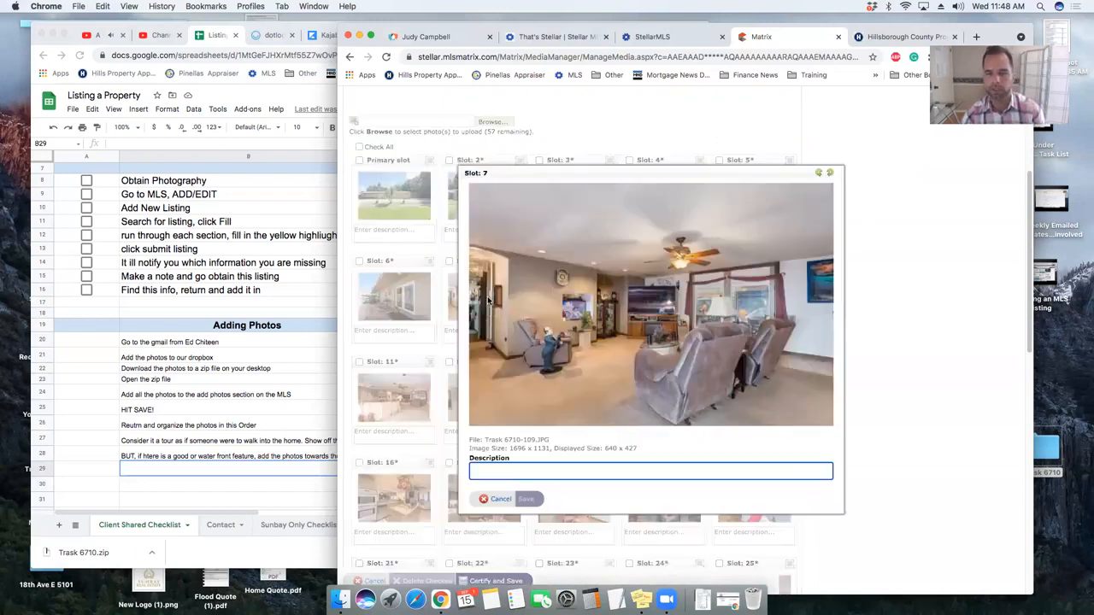
{"action": "key", "text": "Escape"}
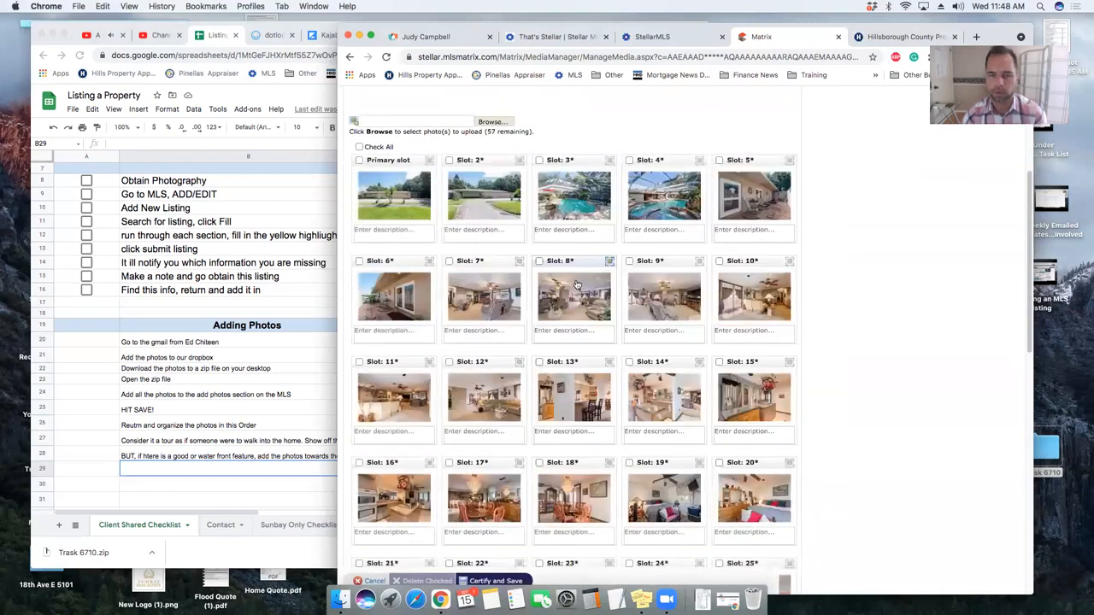
{"action": "left_click", "coordinate": [578, 293]}
{"action": "key", "text": "Escape"}
{"action": "left_click_drag", "start_coordinate": [573, 266], "coordinate": [488, 264]}
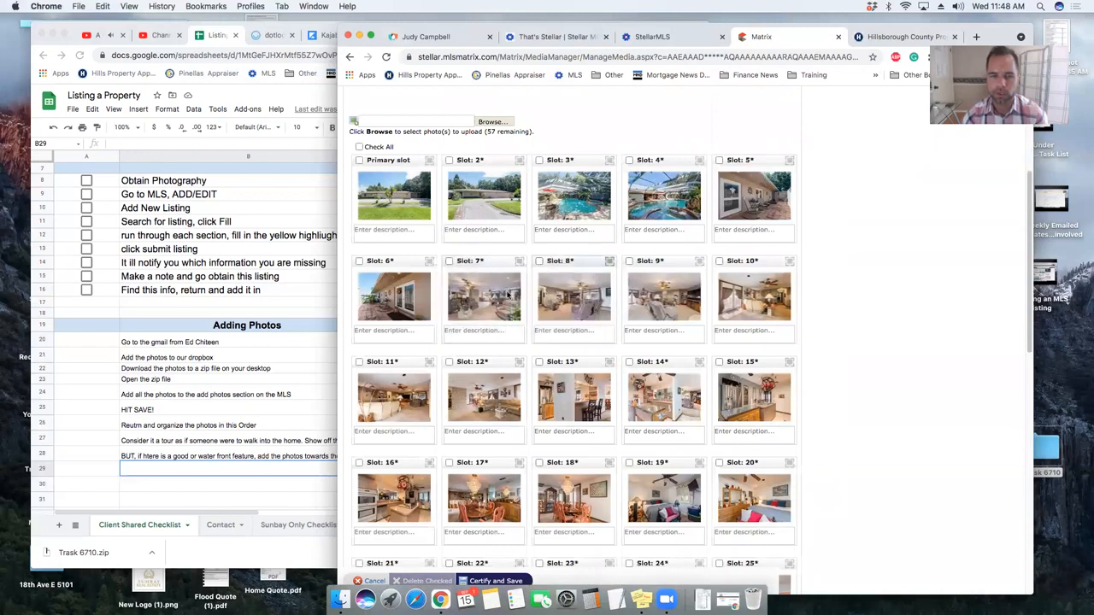
{"action": "left_click", "coordinate": [657, 298]}
{"action": "key", "text": "Escape"}
{"action": "left_click_drag", "start_coordinate": [661, 275], "coordinate": [505, 287]}
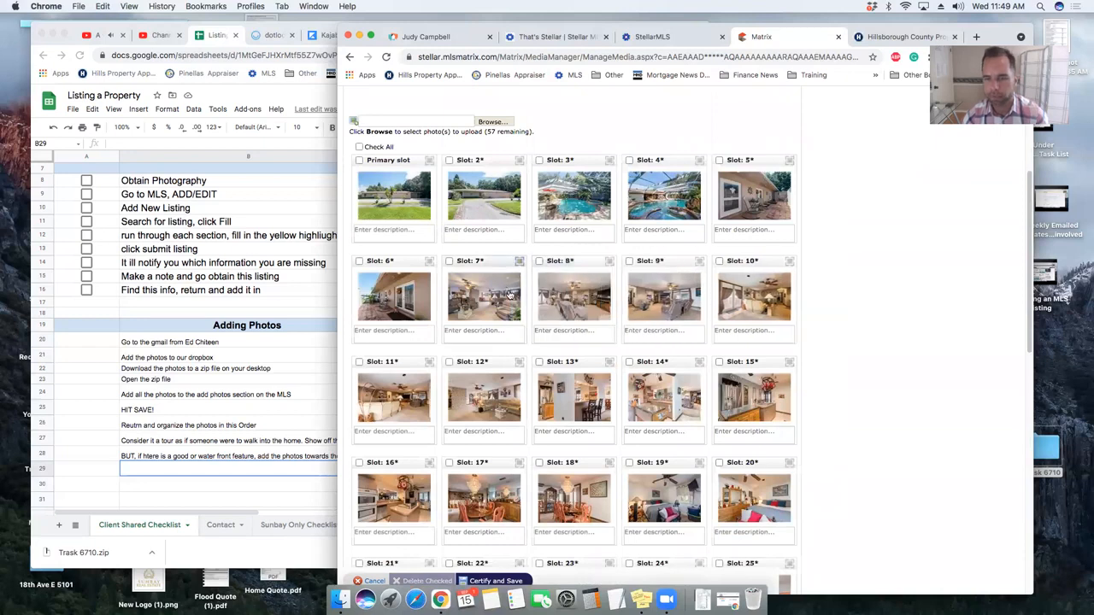
- Compare the reordered photos in slots 7 through 10
{"action": "left_click", "coordinate": [477, 296]}
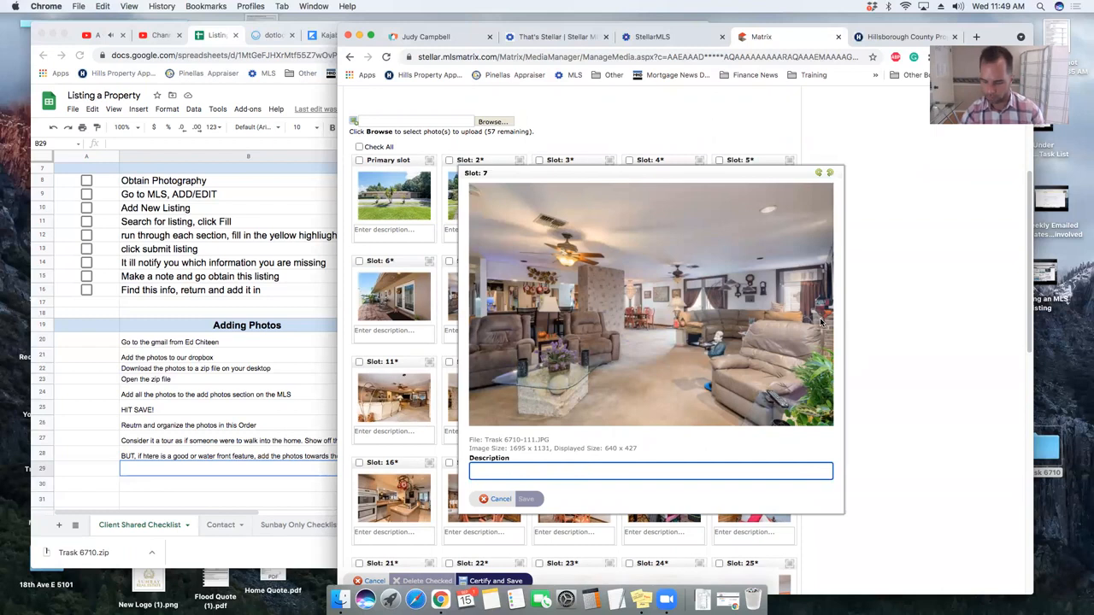
{"action": "key", "text": "Escape"}
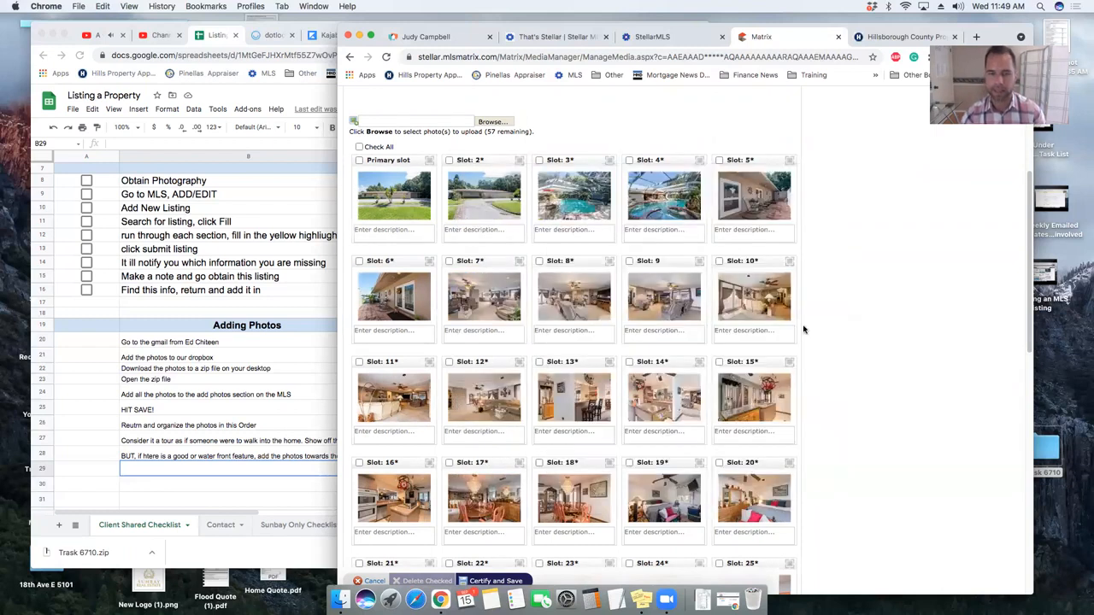
{"action": "left_click", "coordinate": [572, 300]}
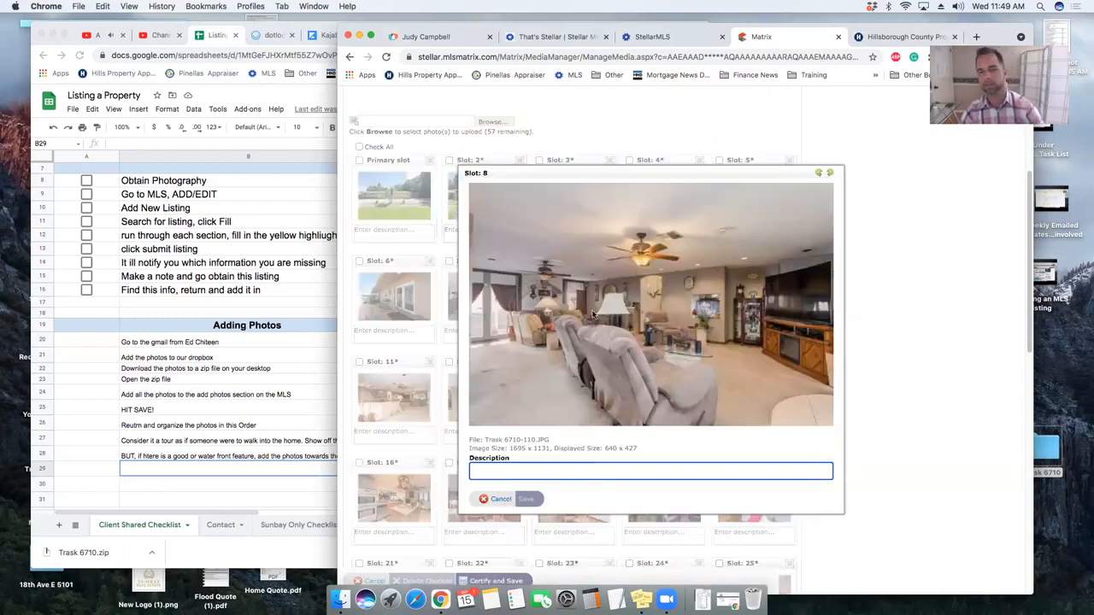
{"action": "key", "text": "Escape"}
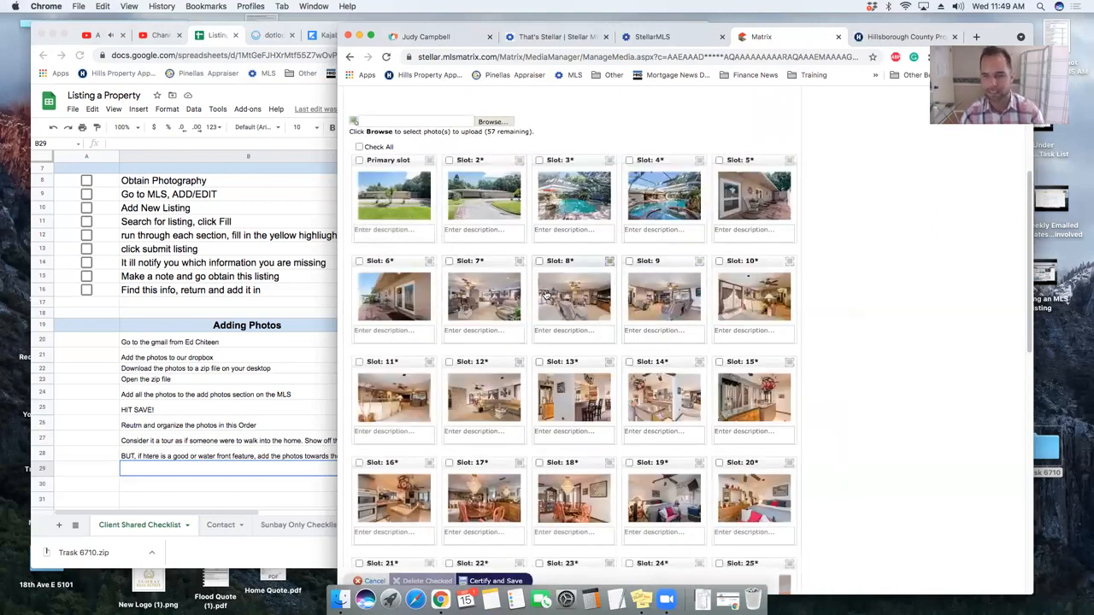
{"action": "left_click", "coordinate": [664, 297]}
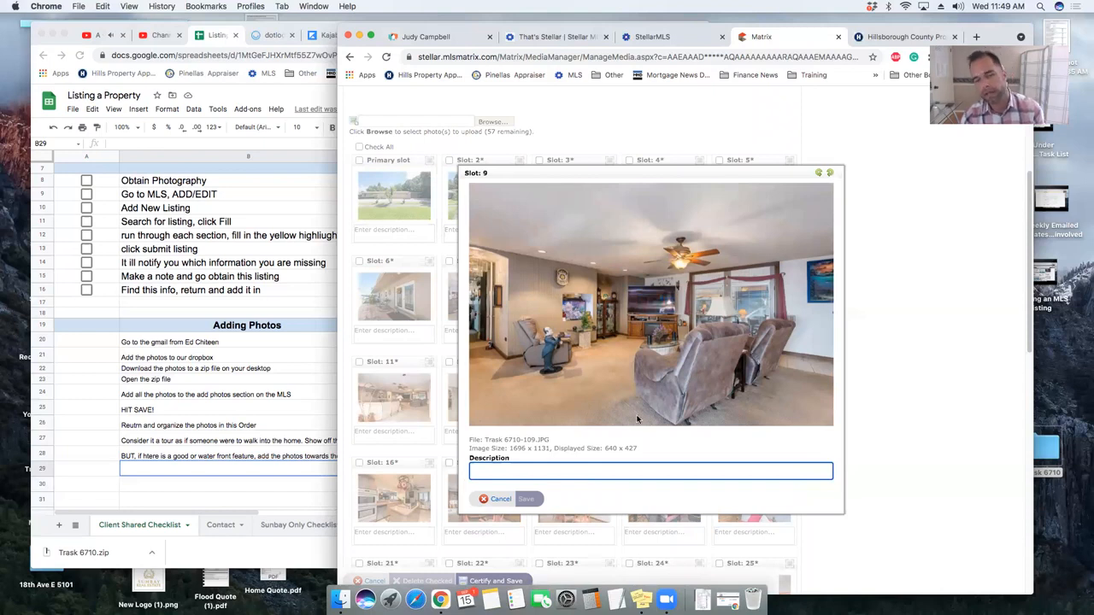
{"action": "key", "text": "Escape"}
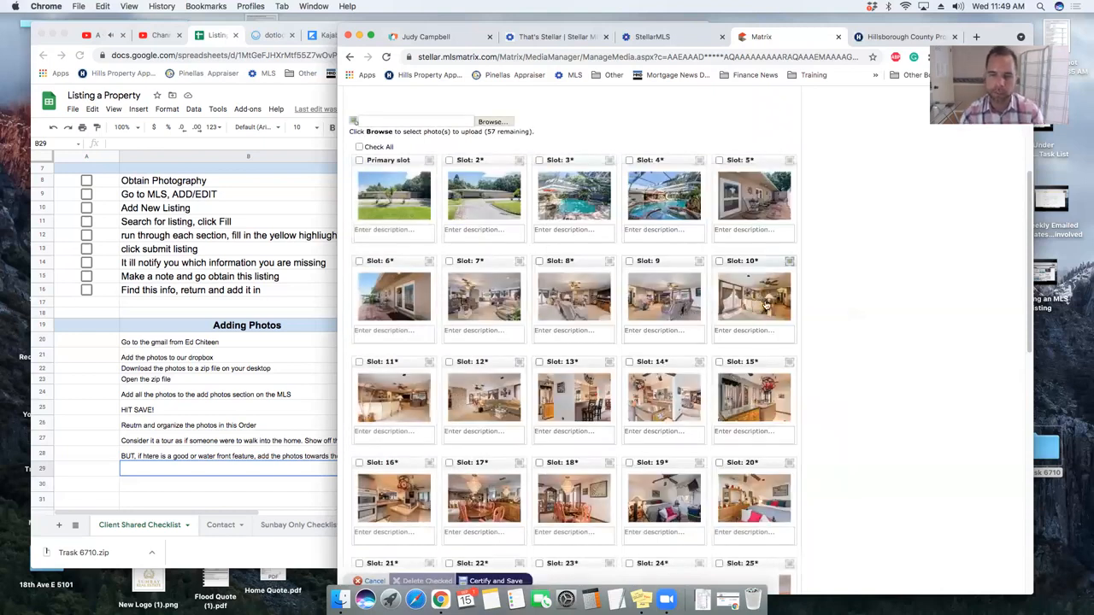
{"action": "left_click", "coordinate": [766, 305]}
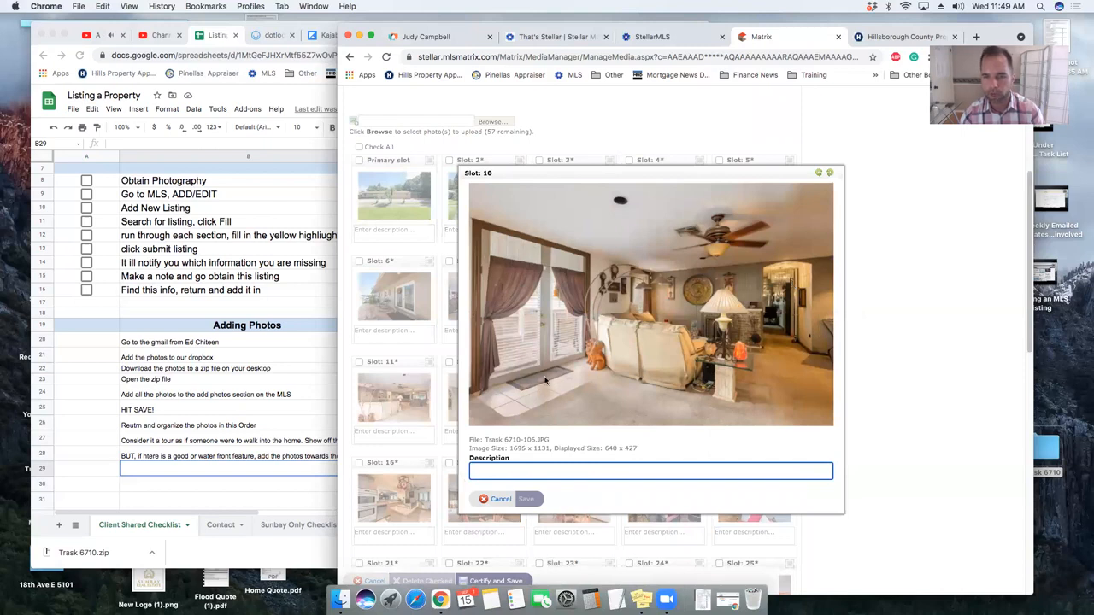
{"action": "key", "text": "Escape"}
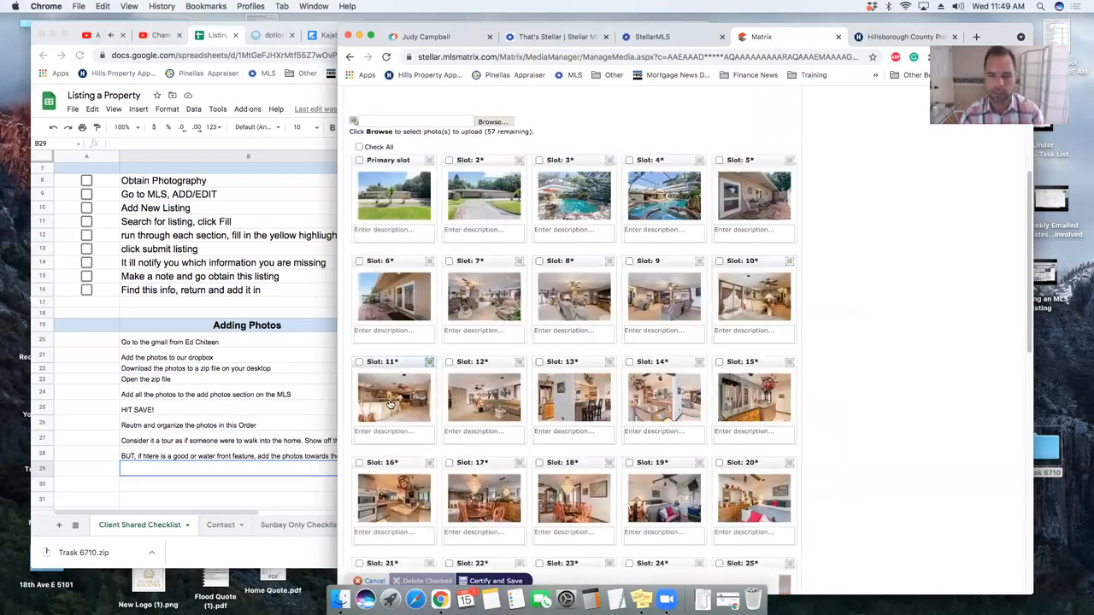
- Preview the slot 11 and 12 photos, then recheck slots 9 and 8
{"action": "left_click", "coordinate": [393, 405]}
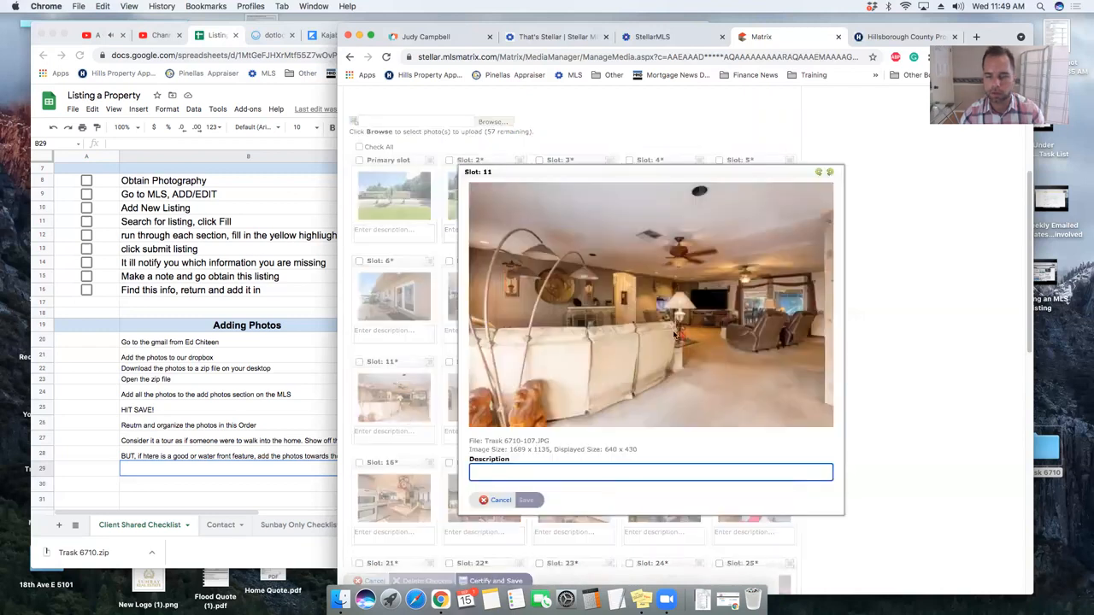
{"action": "key", "text": "Escape"}
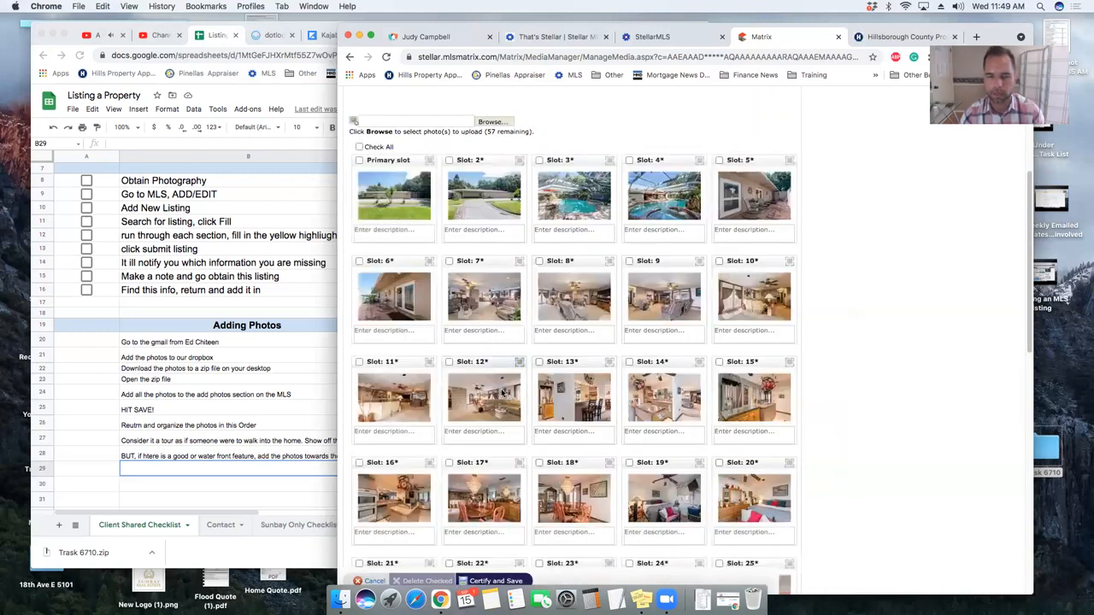
{"action": "left_click", "coordinate": [501, 392]}
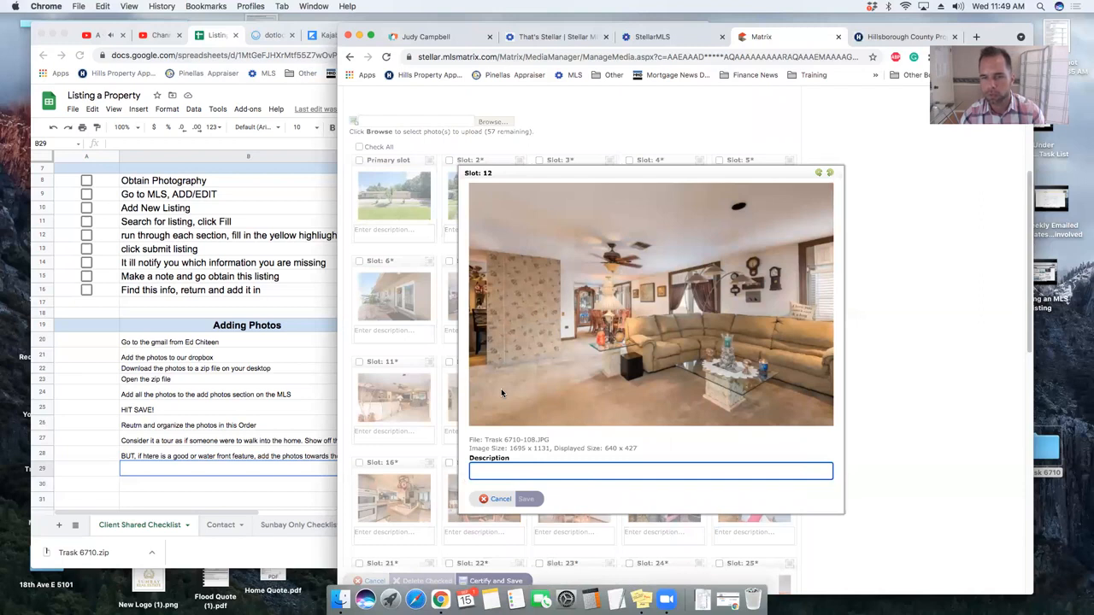
{"action": "key", "text": "Escape"}
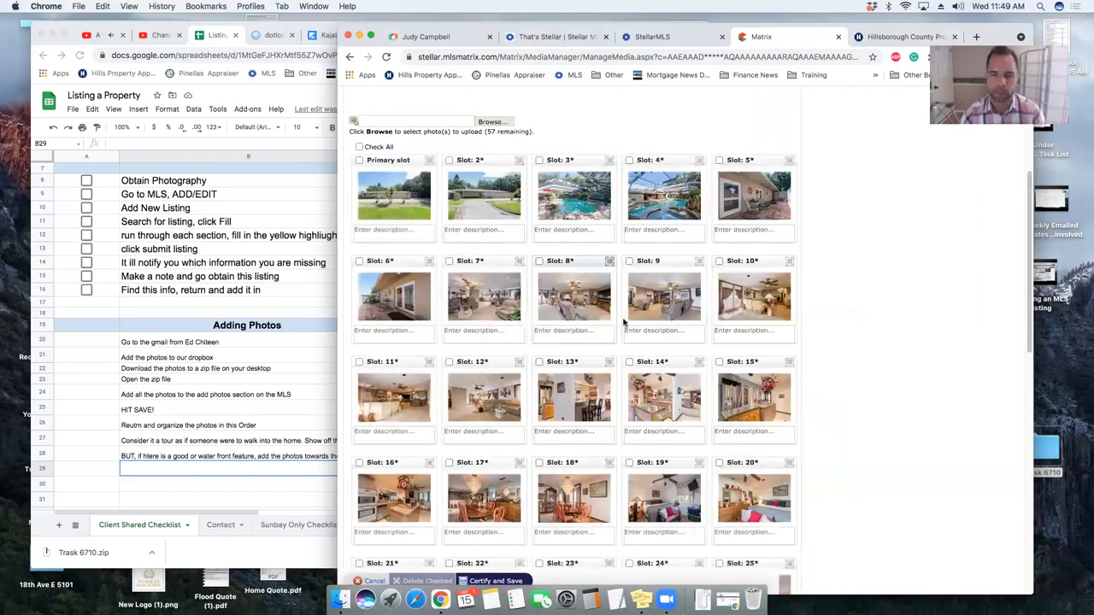
{"action": "left_click", "coordinate": [668, 306]}
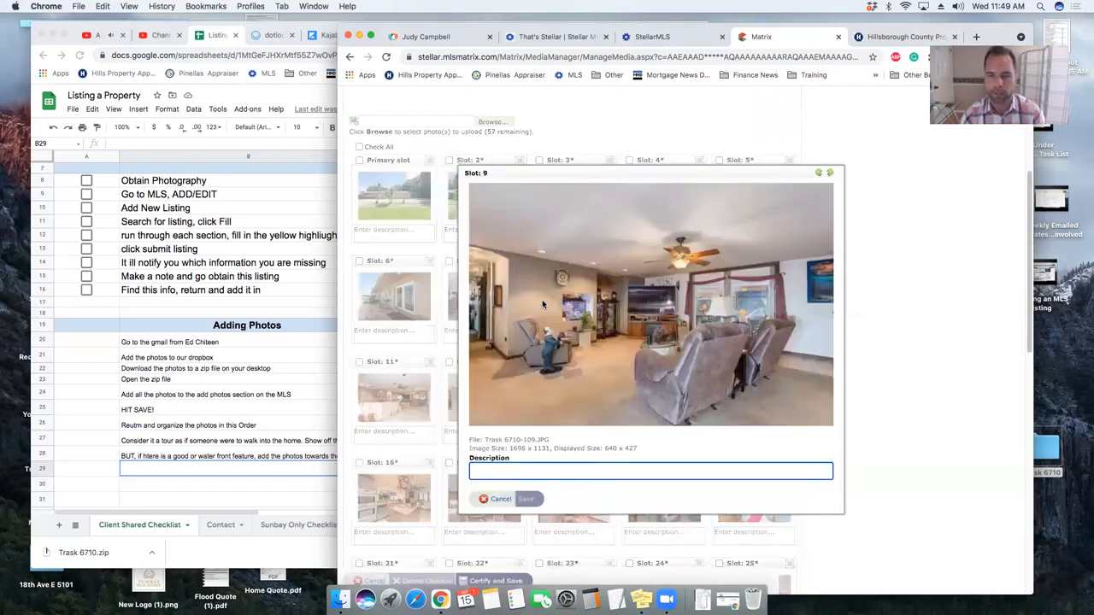
{"action": "key", "text": "Escape"}
{"action": "left_click", "coordinate": [581, 309]}
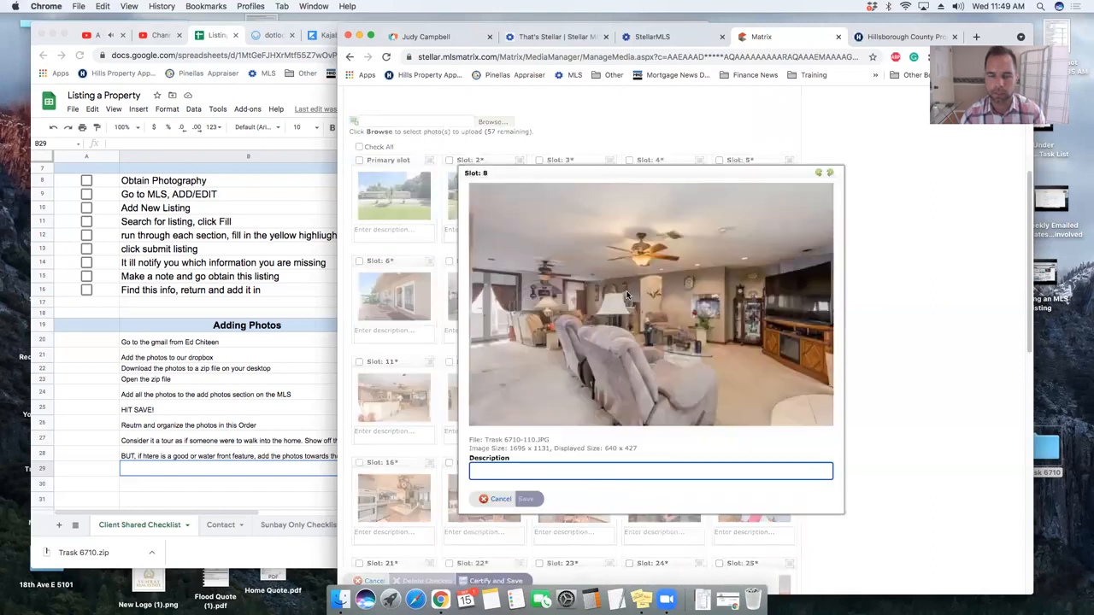
{"action": "key", "text": "Escape"}
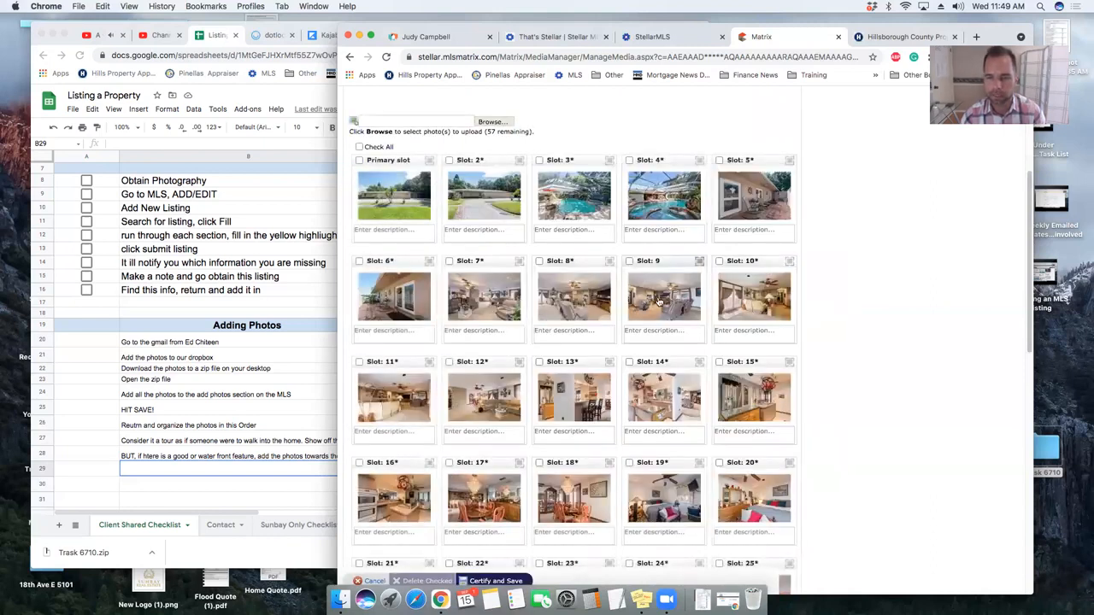
- Inspect slots 10–12 and move the slot 12 photo up to slot 10
{"action": "scroll", "coordinate": [658, 301], "scroll_direction": "down", "scroll_amount": 1}
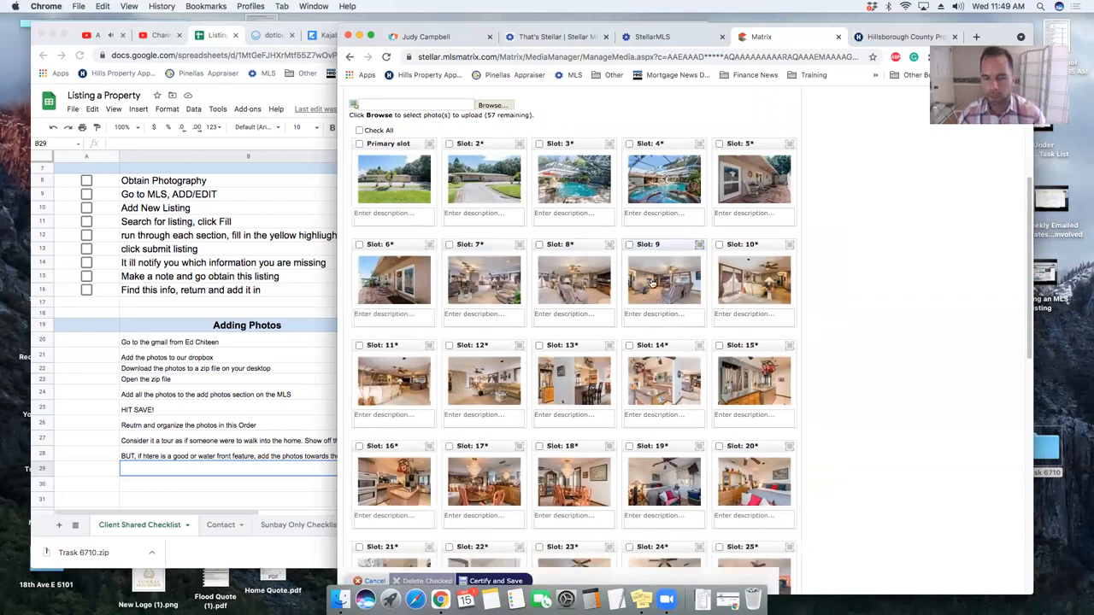
{"action": "left_click", "coordinate": [738, 291]}
{"action": "key", "text": "Escape"}
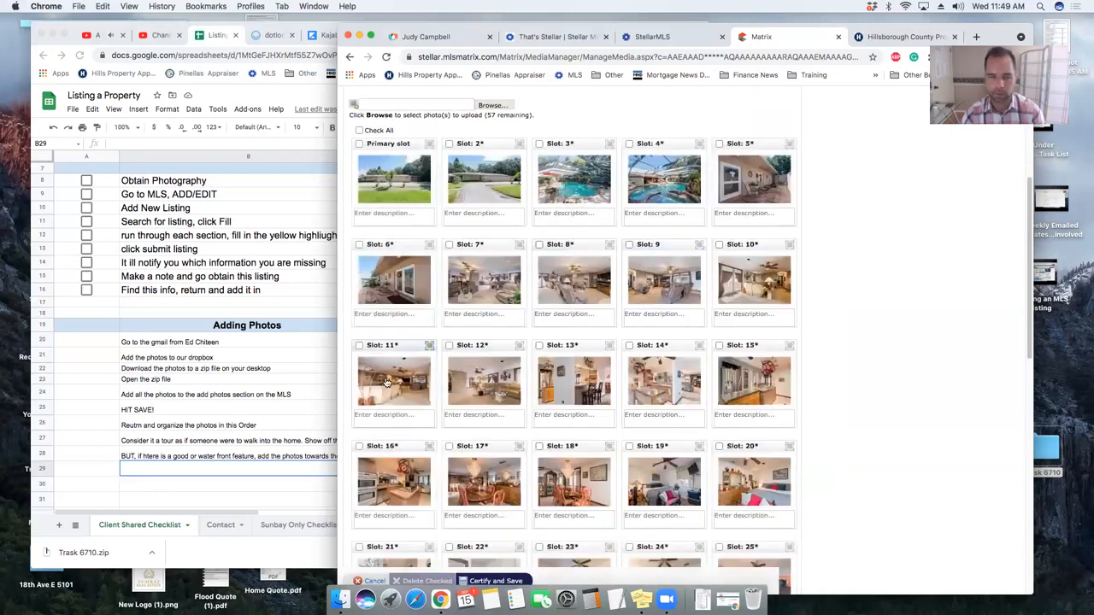
{"action": "left_click", "coordinate": [389, 382]}
{"action": "key", "text": "Escape"}
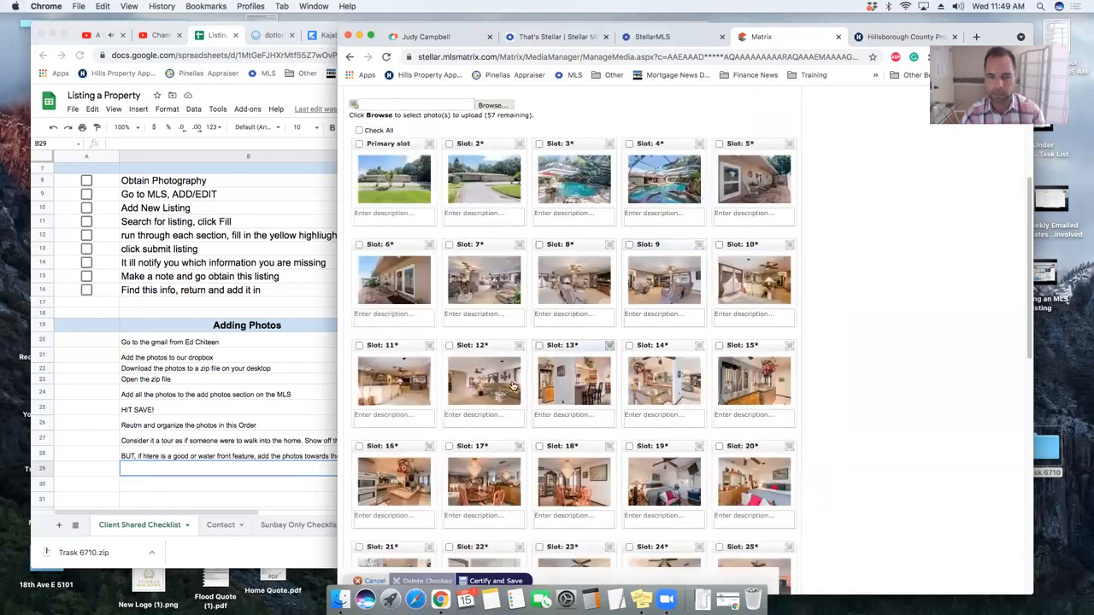
{"action": "left_click", "coordinate": [499, 391]}
{"action": "key", "text": "Escape"}
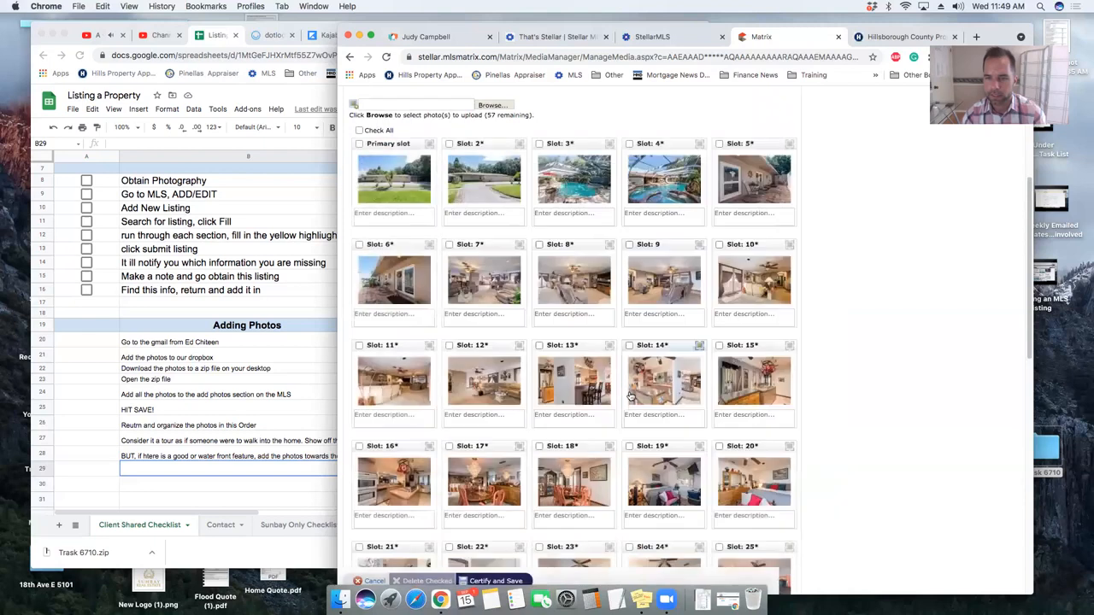
{"action": "left_click_drag", "start_coordinate": [466, 347], "coordinate": [707, 261]}
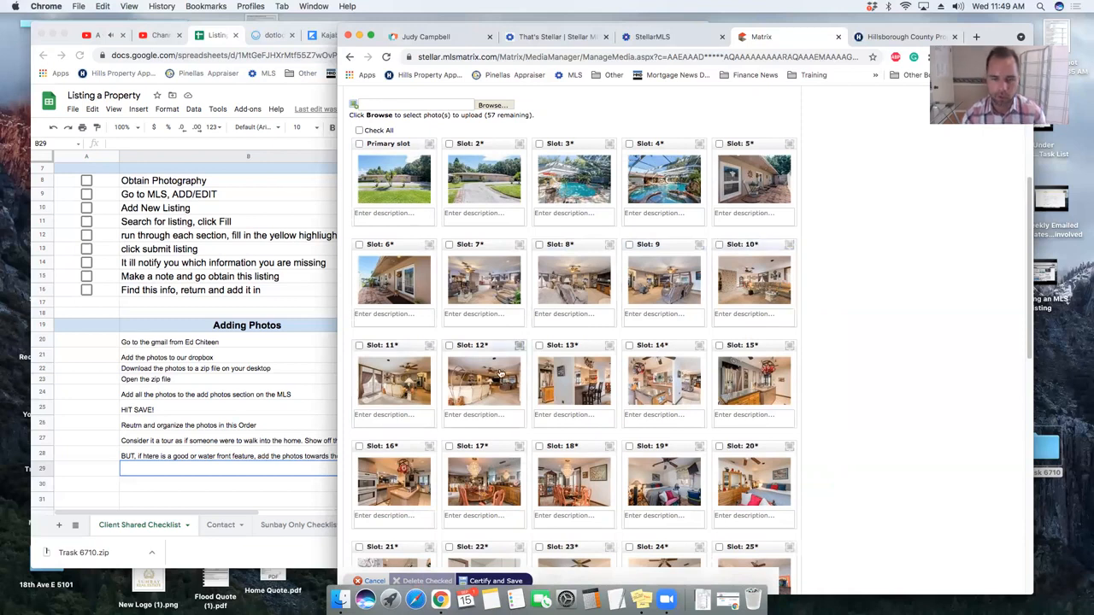
- Preview the kitchen photos in slots 13–16
{"action": "scroll", "coordinate": [512, 368], "scroll_direction": "down", "scroll_amount": 2}
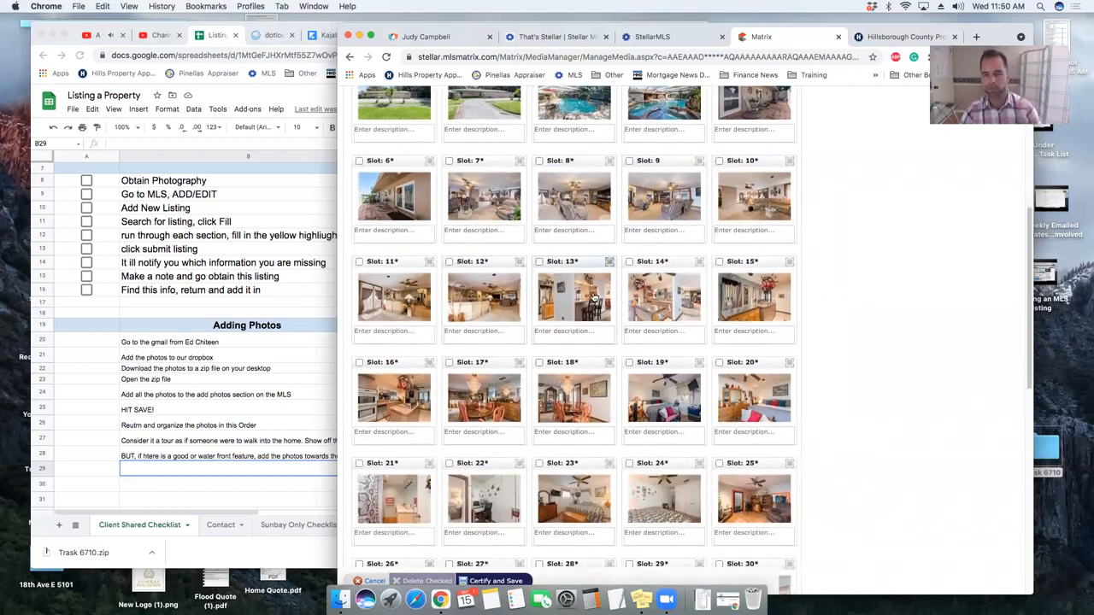
{"action": "left_click", "coordinate": [592, 296]}
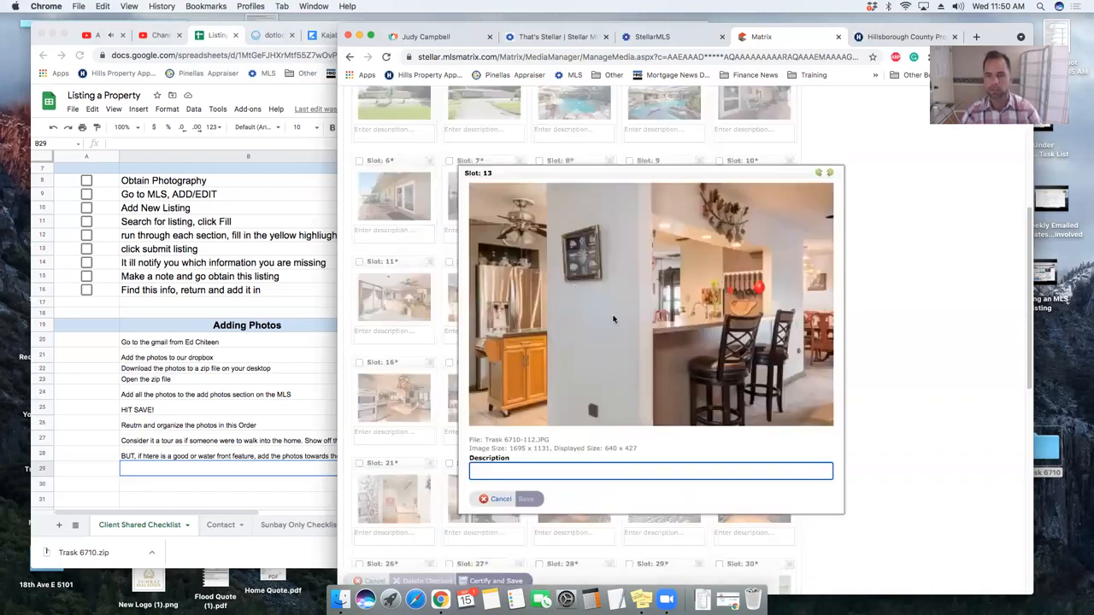
{"action": "key", "text": "Escape"}
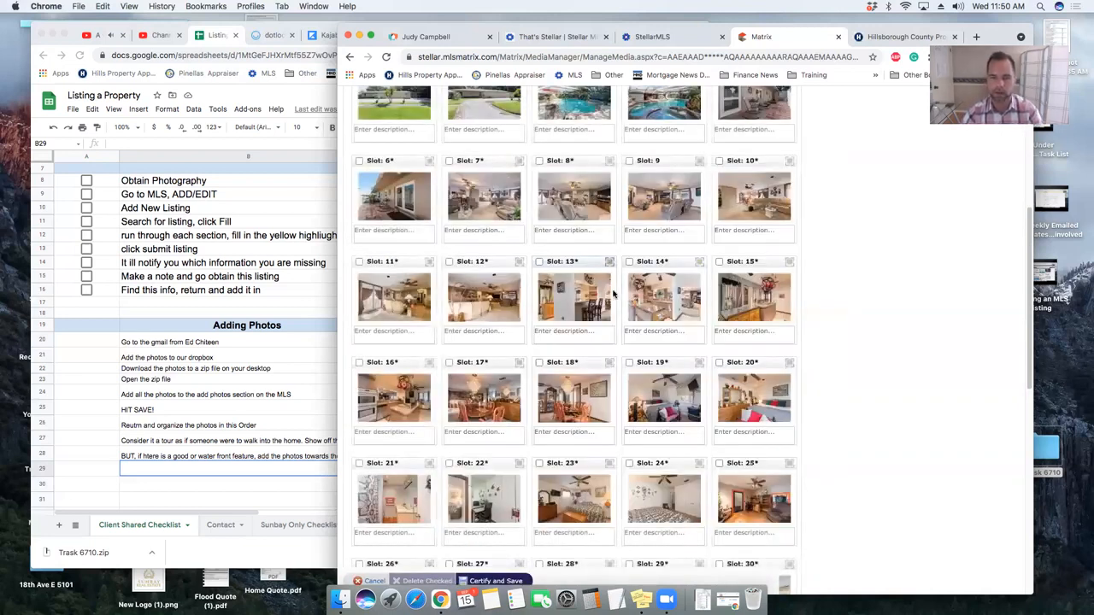
{"action": "left_click", "coordinate": [658, 291]}
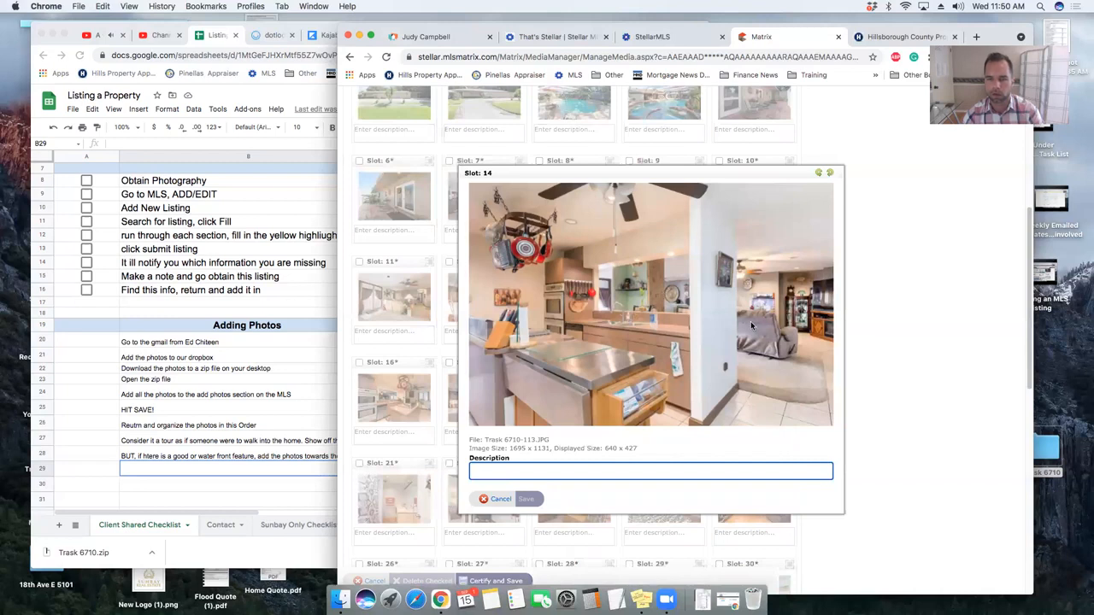
{"action": "key", "text": "Escape"}
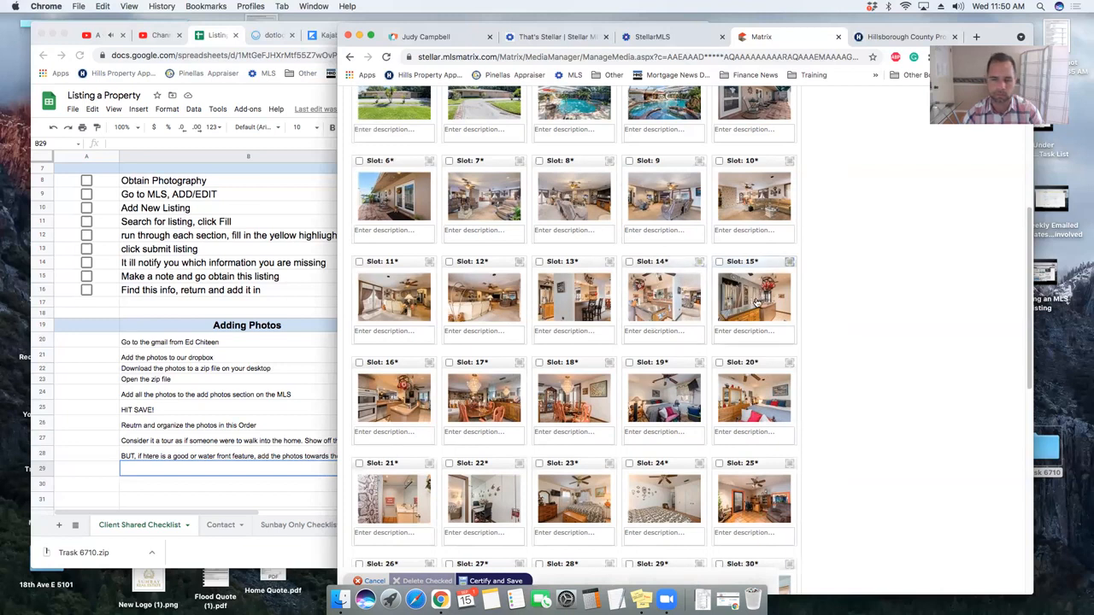
{"action": "left_click", "coordinate": [756, 302]}
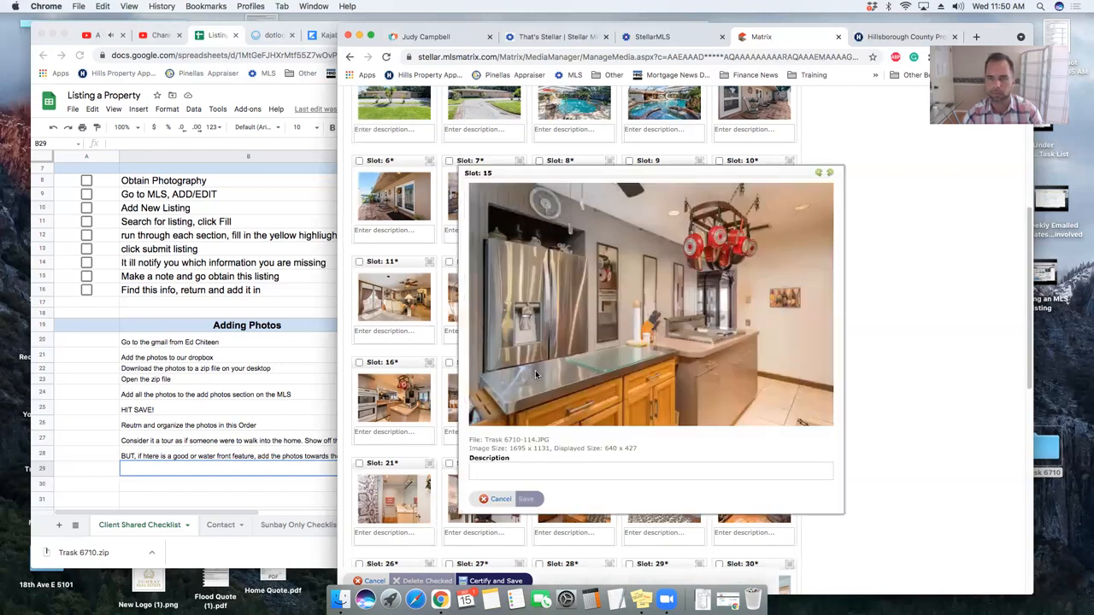
{"action": "left_click", "coordinate": [408, 407]}
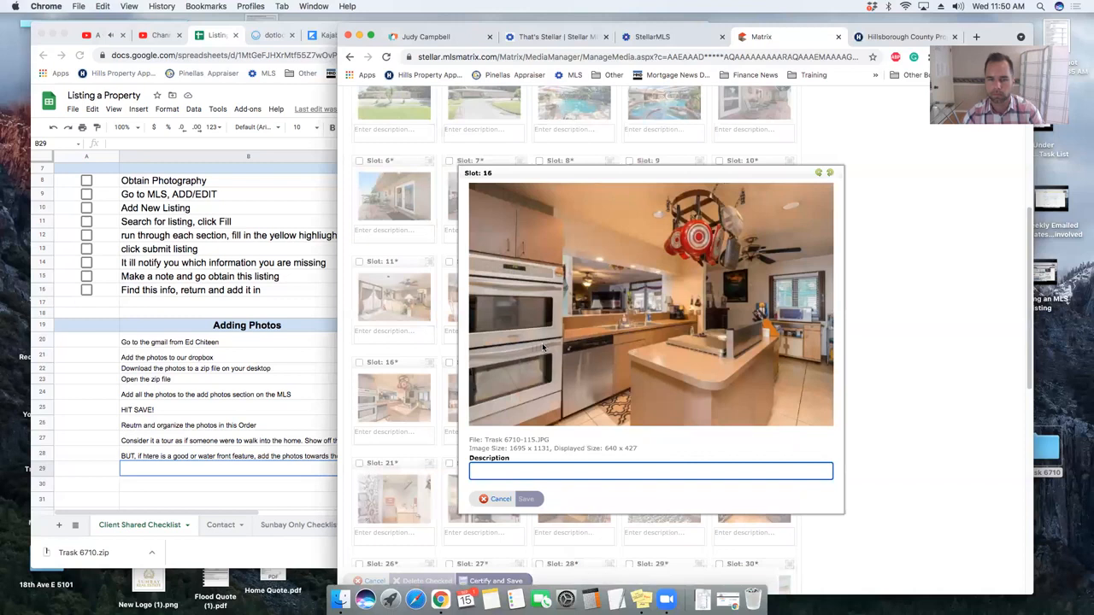
{"action": "left_click", "coordinate": [542, 348]}
- Move the slot 16 photo into slot 13 and the slot 15 photo toward slots 13–14, then check them
{"action": "left_click_drag", "start_coordinate": [402, 369], "coordinate": [643, 268]}
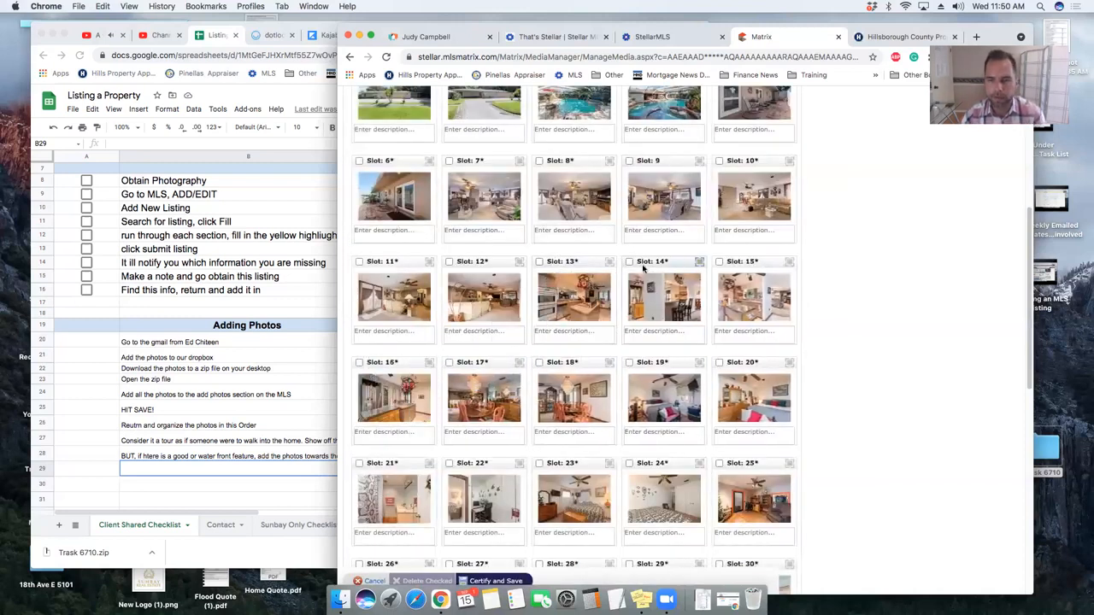
{"action": "left_click_drag", "start_coordinate": [752, 266], "coordinate": [598, 274]}
{"action": "left_click", "coordinate": [572, 298]}
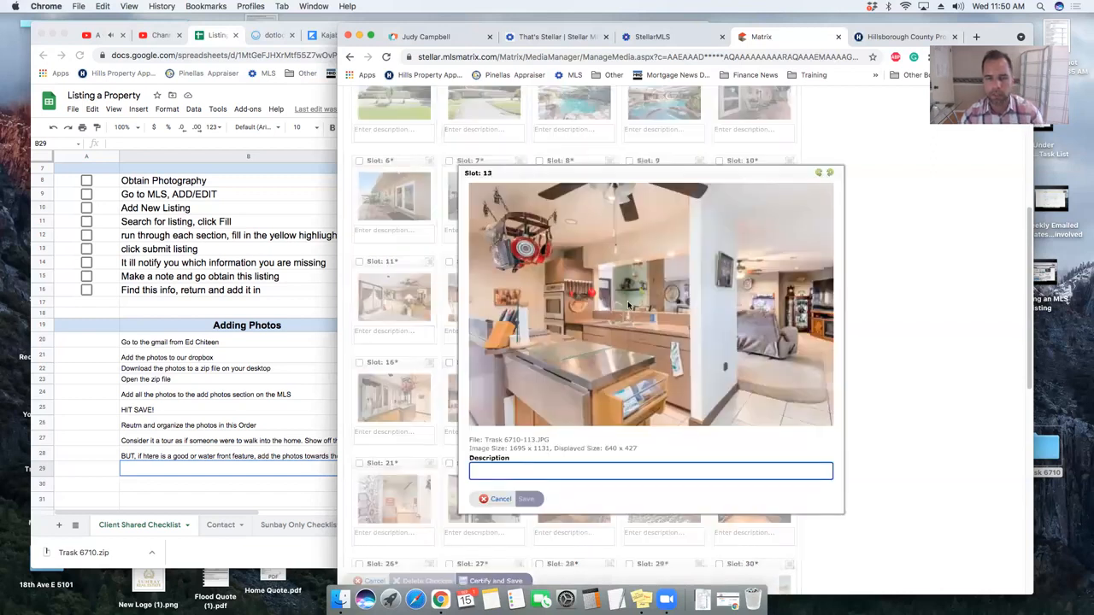
{"action": "key", "text": "Escape"}
{"action": "left_click", "coordinate": [666, 305]}
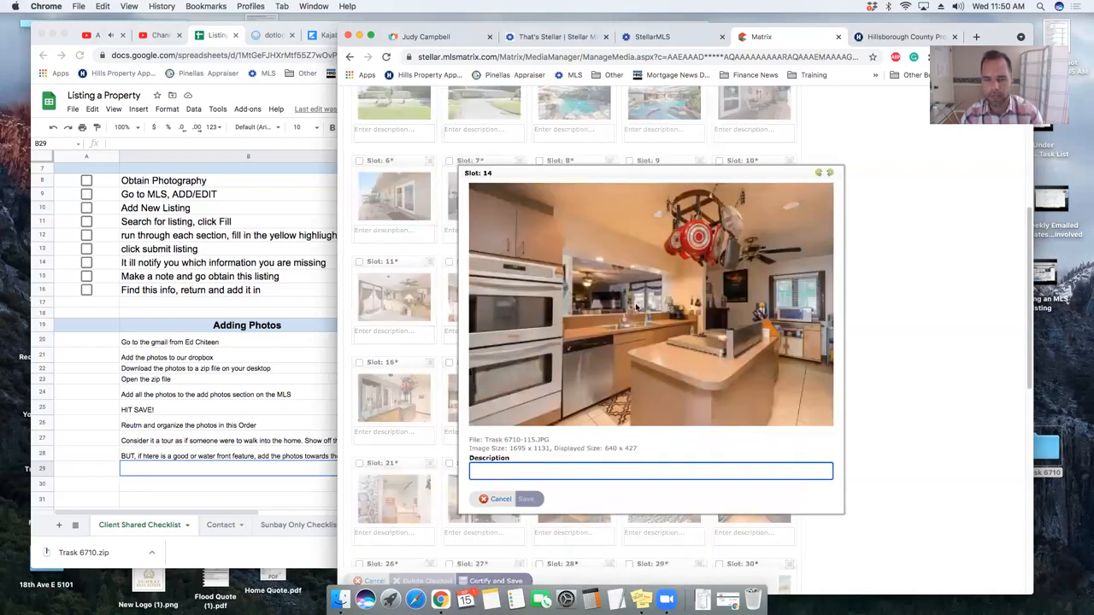
{"action": "key", "text": "Escape"}
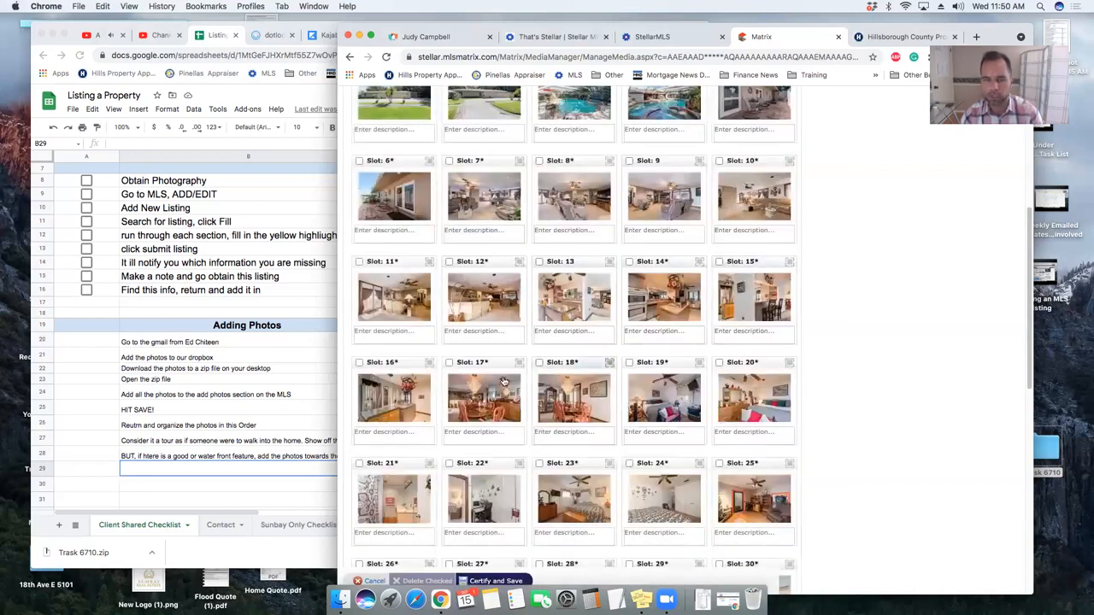
{"action": "left_click", "coordinate": [423, 359]}
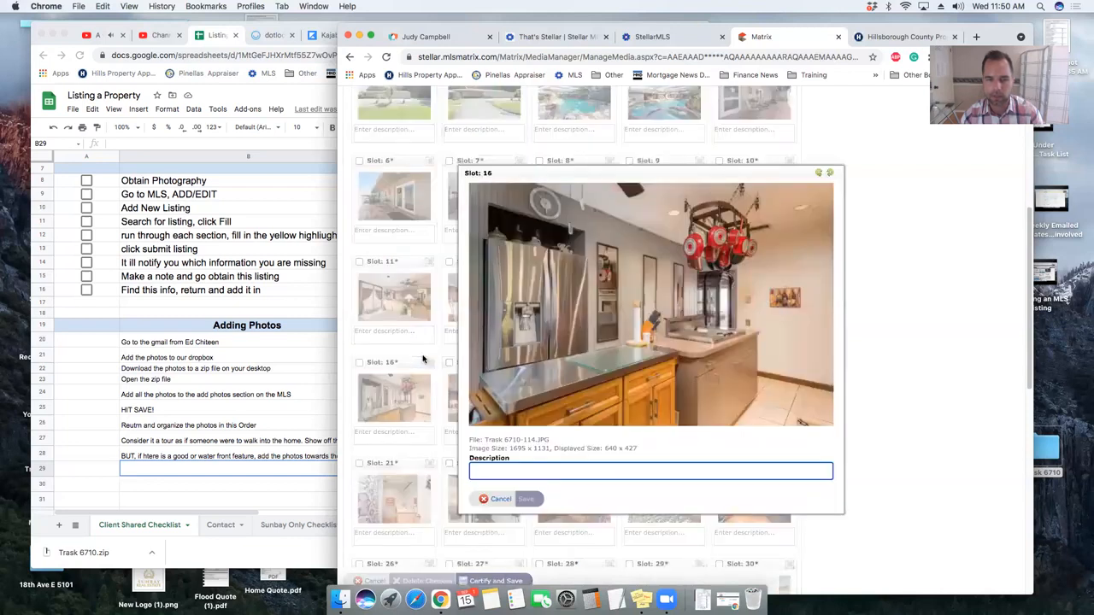
{"action": "key", "text": "Escape"}
- Move the slot 16 photo between slots 14 and 15 and the slot 15 photo toward slot 13
{"action": "left_click_drag", "start_coordinate": [405, 363], "coordinate": [706, 288]}
{"action": "left_click", "coordinate": [757, 301]}
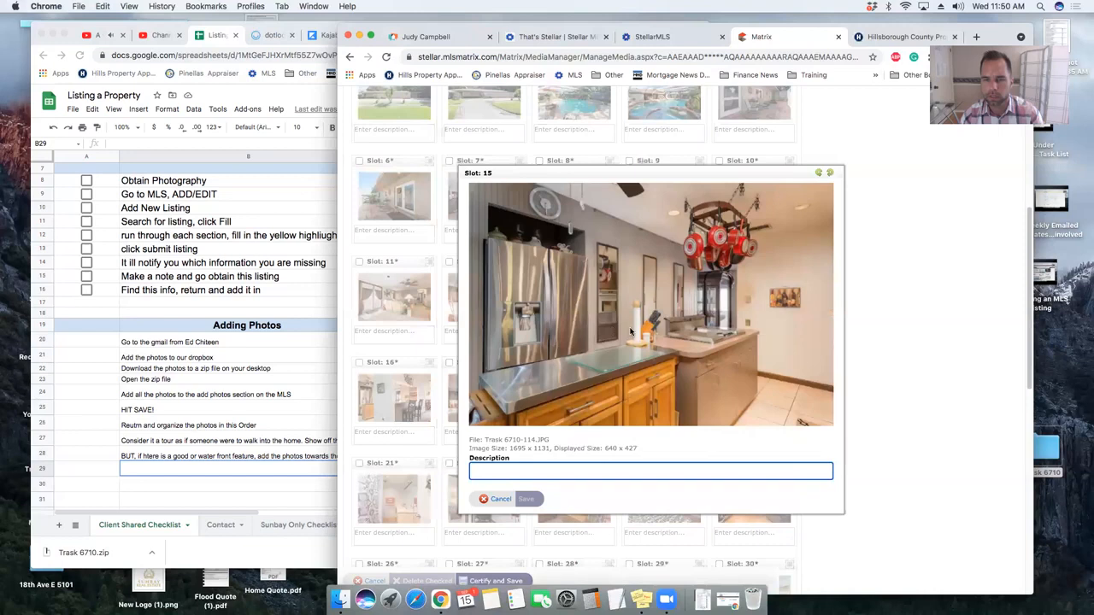
{"action": "key", "text": "Escape"}
{"action": "left_click", "coordinate": [645, 302]}
{"action": "key", "text": "Escape"}
{"action": "left_click", "coordinate": [574, 298]}
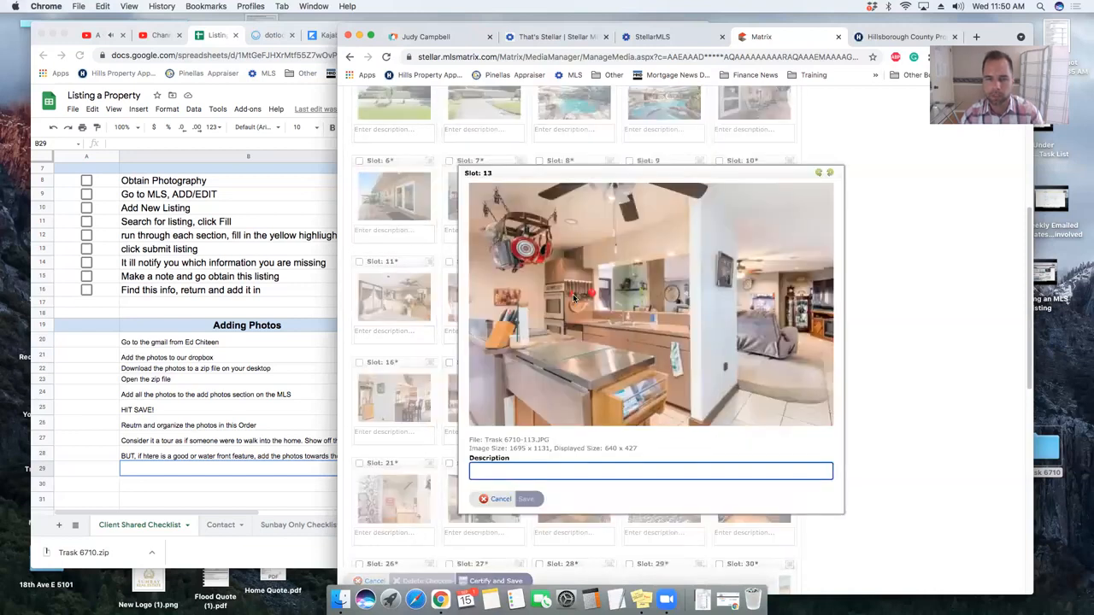
{"action": "key", "text": "Escape"}
{"action": "left_click_drag", "start_coordinate": [740, 261], "coordinate": [577, 301]}
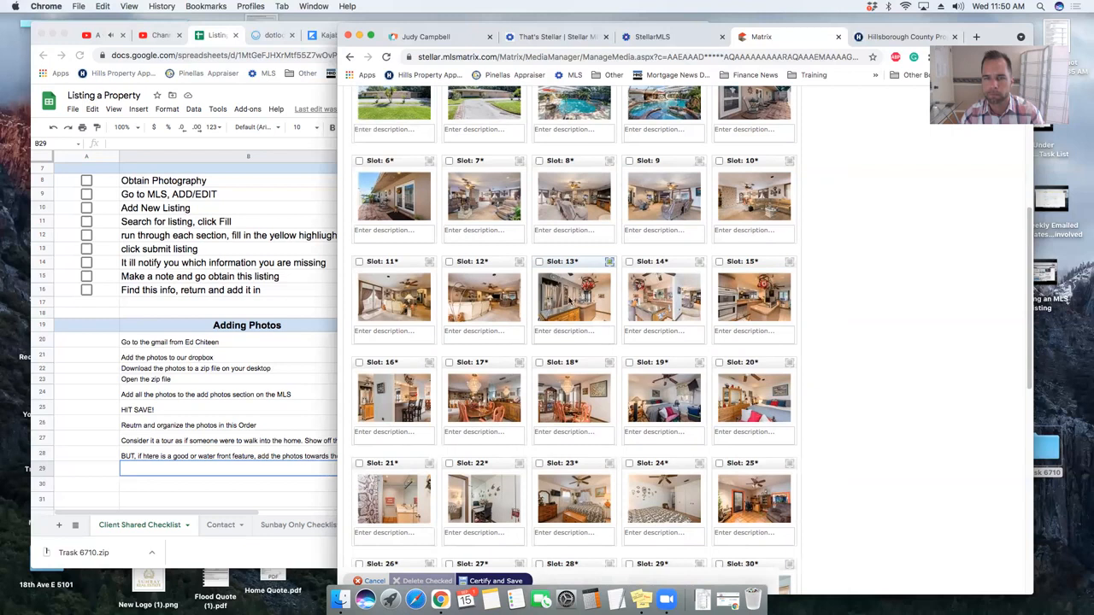
- Place the slot 15 kitchen photo in slot 13 and the oven photo in slot 14
{"action": "left_click", "coordinate": [582, 333]}
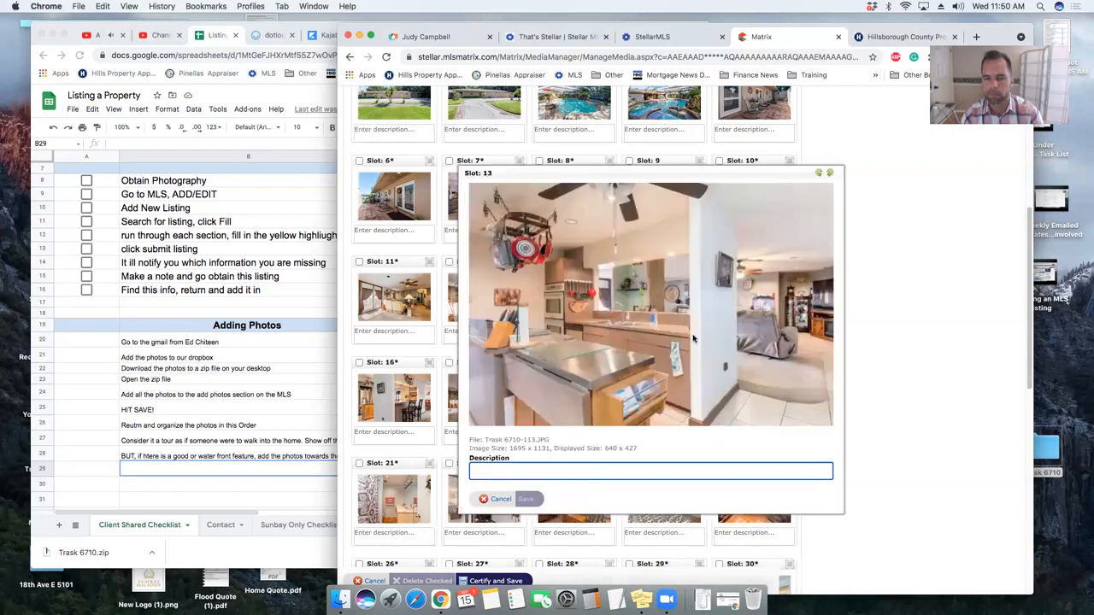
{"action": "key", "text": "Escape"}
{"action": "left_click", "coordinate": [577, 293]}
{"action": "key", "text": "Escape"}
{"action": "left_click", "coordinate": [740, 294]}
{"action": "key", "text": "Escape"}
{"action": "left_click_drag", "start_coordinate": [742, 295], "coordinate": [559, 277]}
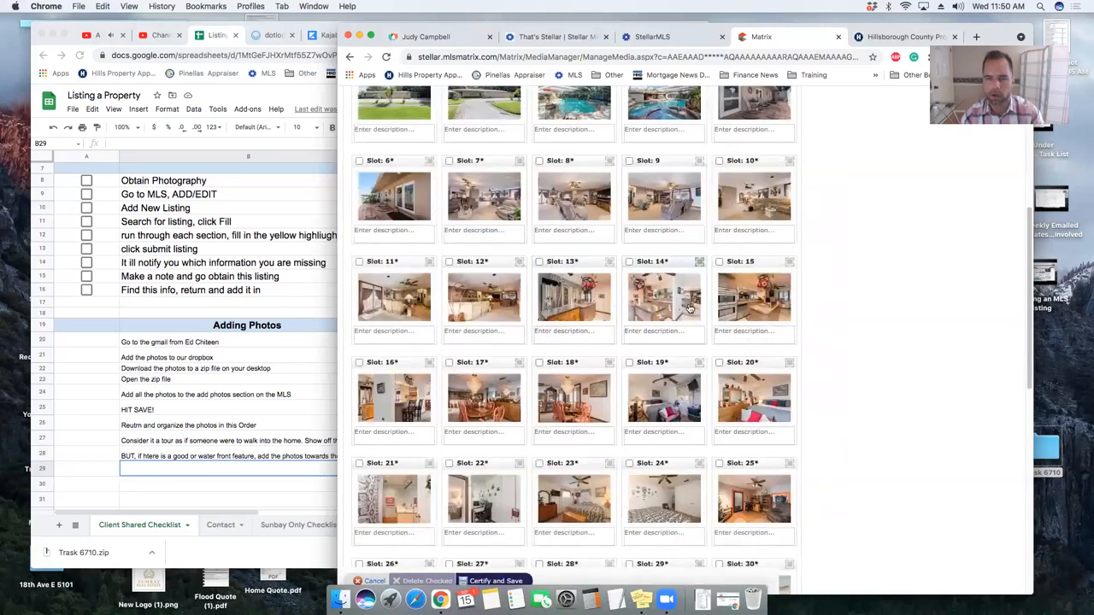
{"action": "left_click_drag", "start_coordinate": [750, 263], "coordinate": [601, 317]}
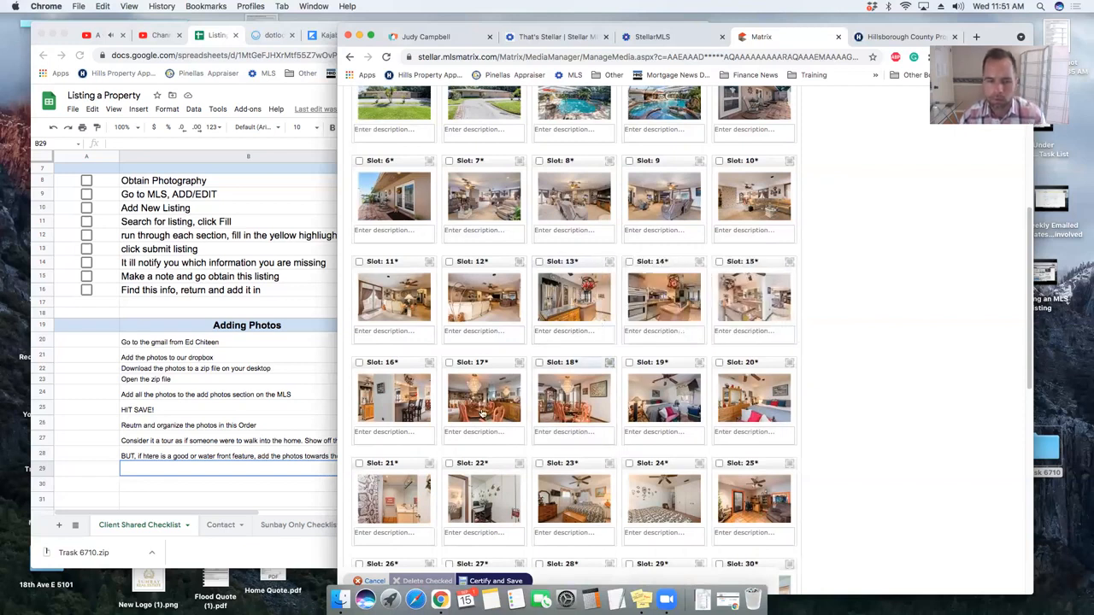
- Review the photos in slots 16–18, including the two dining room shots
{"action": "left_click", "coordinate": [414, 404]}
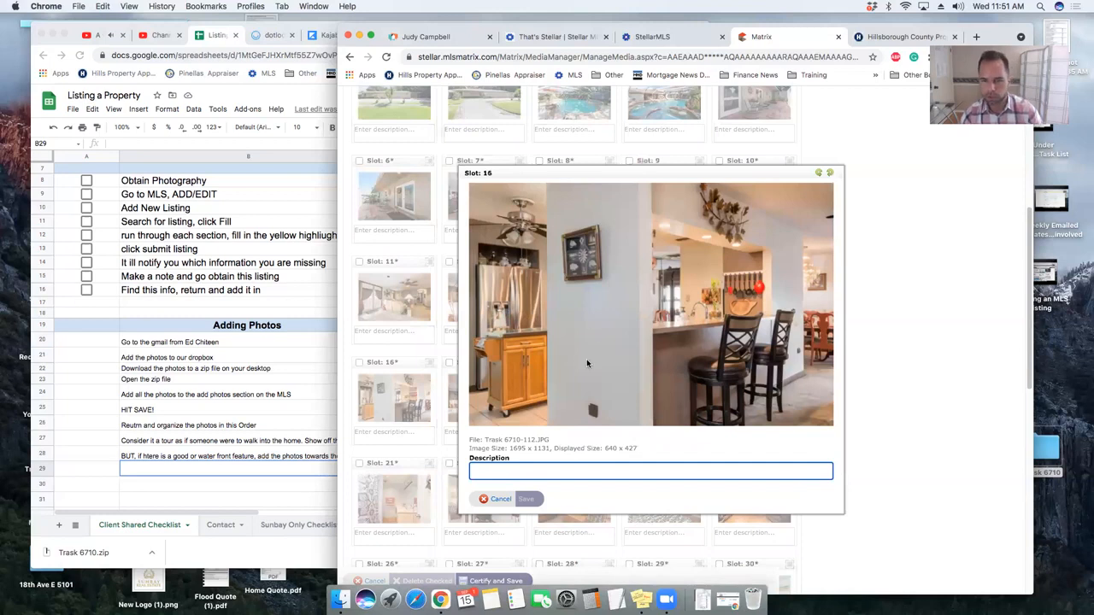
{"action": "key", "text": "Escape"}
{"action": "scroll", "coordinate": [504, 376], "scroll_direction": "down", "scroll_amount": 1}
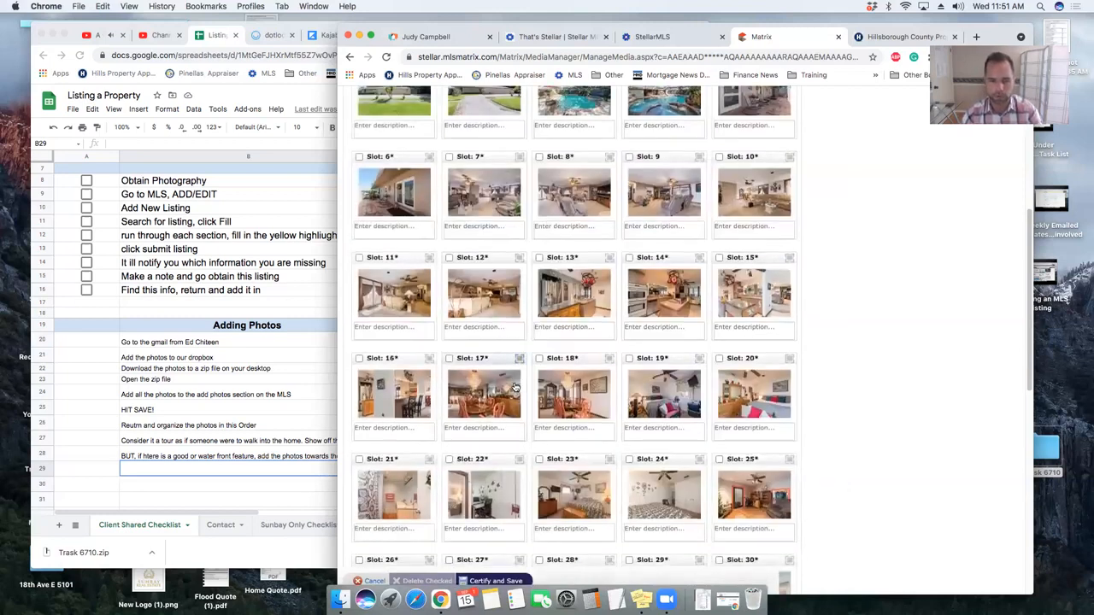
{"action": "left_click", "coordinate": [496, 345]}
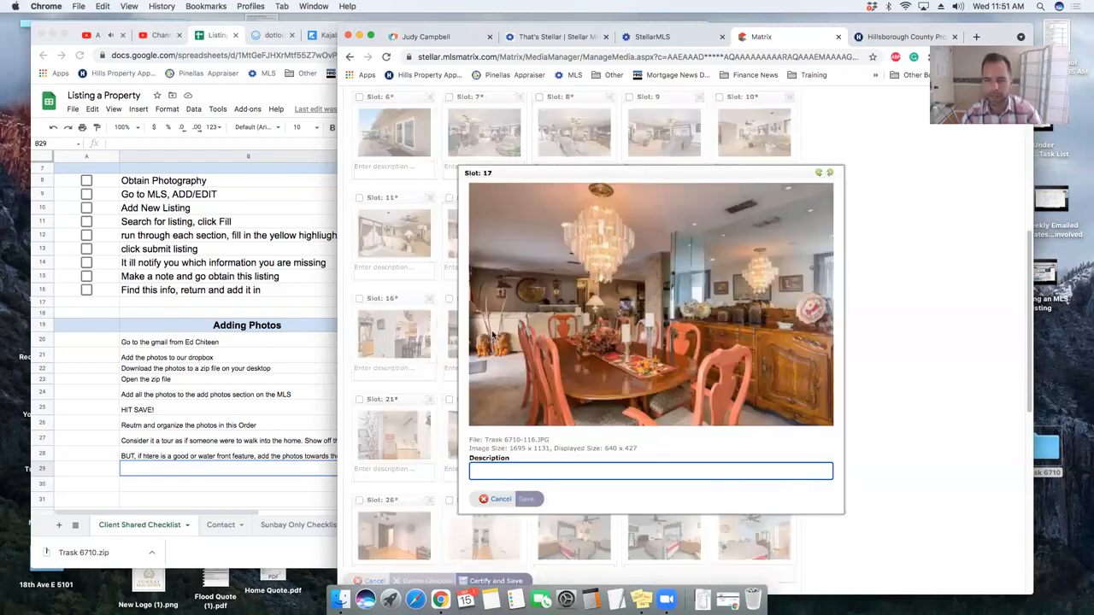
{"action": "key", "text": "Escape"}
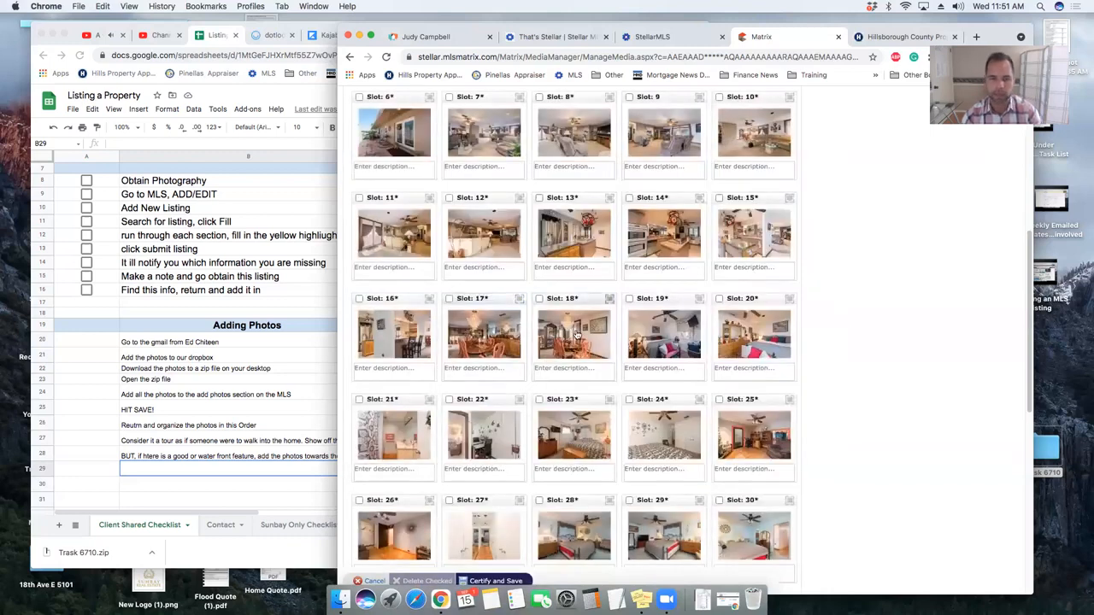
{"action": "left_click", "coordinate": [542, 309]}
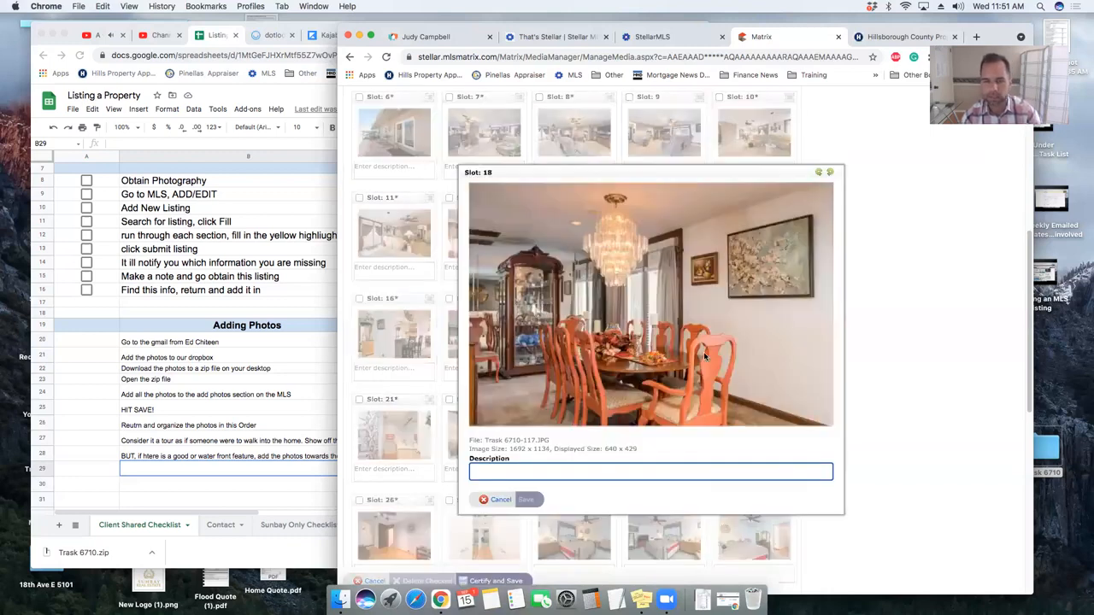
{"action": "key", "text": "Escape"}
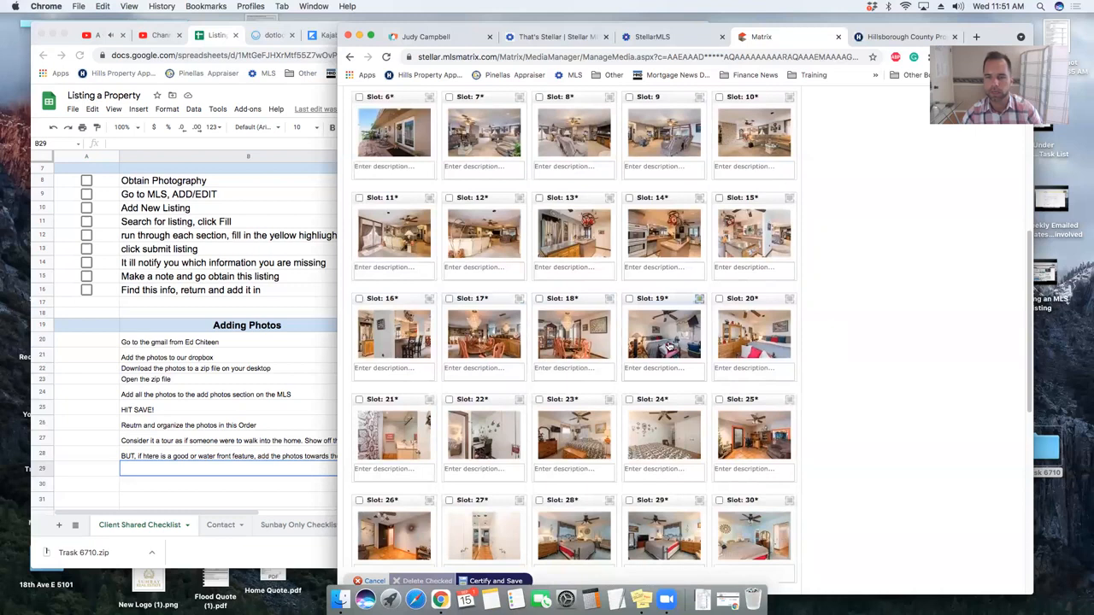
{"action": "scroll", "coordinate": [668, 286], "scroll_direction": "down", "scroll_amount": 1}
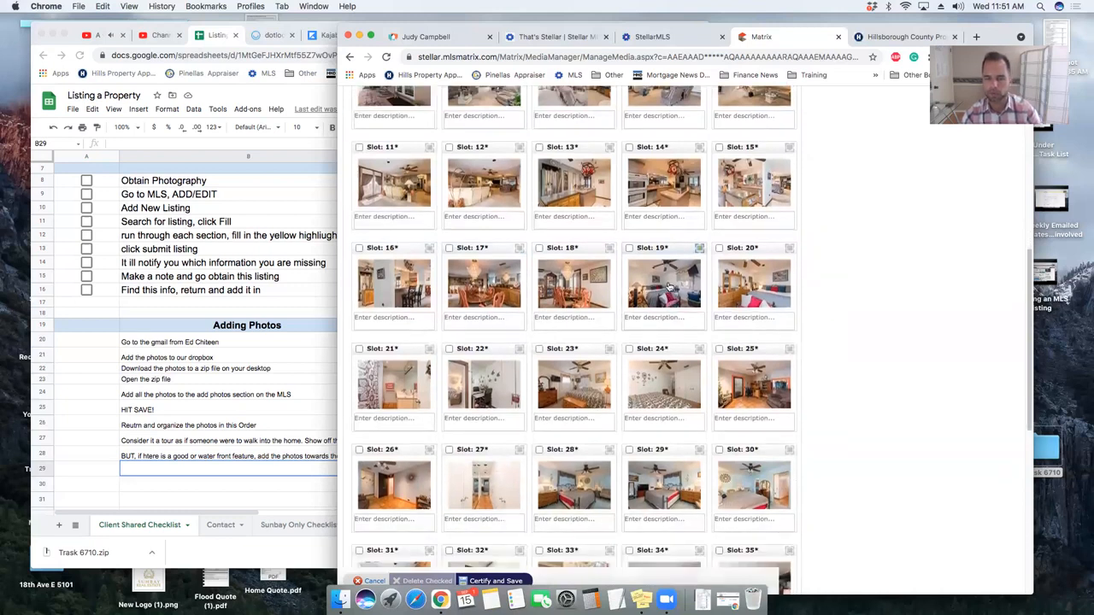
- Check slots 19–21 and move the slot 21 bathroom photo up toward slot 19
{"action": "left_click", "coordinate": [668, 286]}
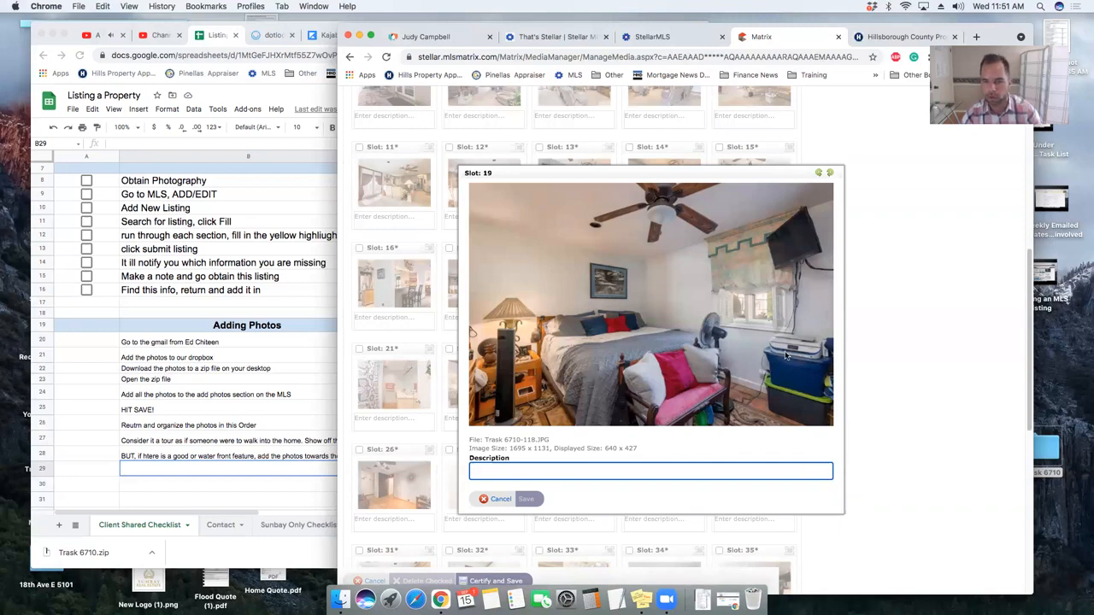
{"action": "key", "text": "Escape"}
{"action": "left_click", "coordinate": [760, 290]}
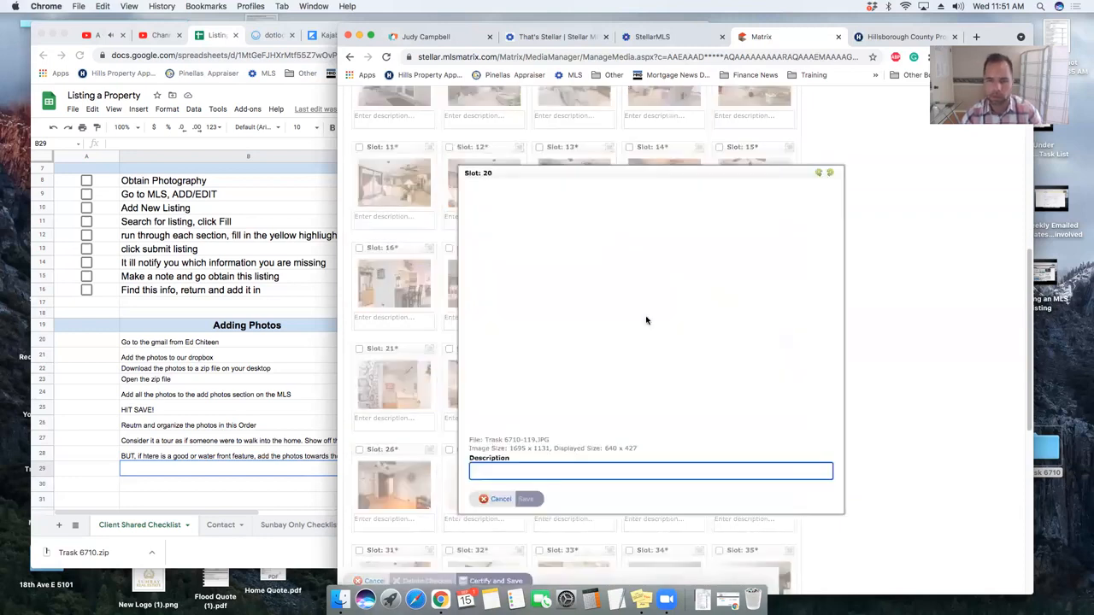
{"action": "key", "text": "Escape"}
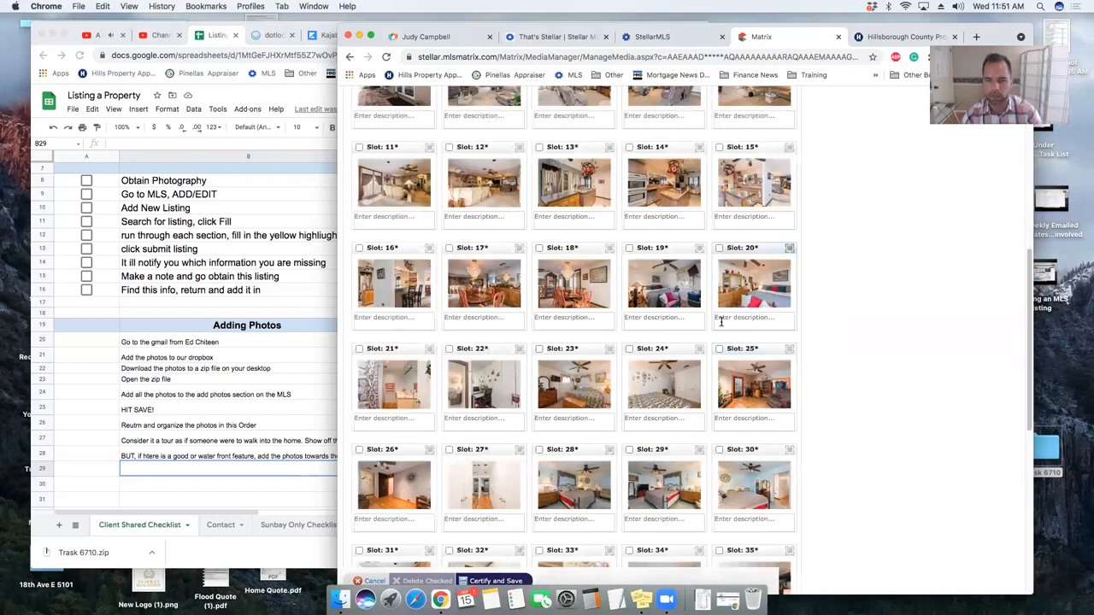
{"action": "left_click", "coordinate": [389, 379]}
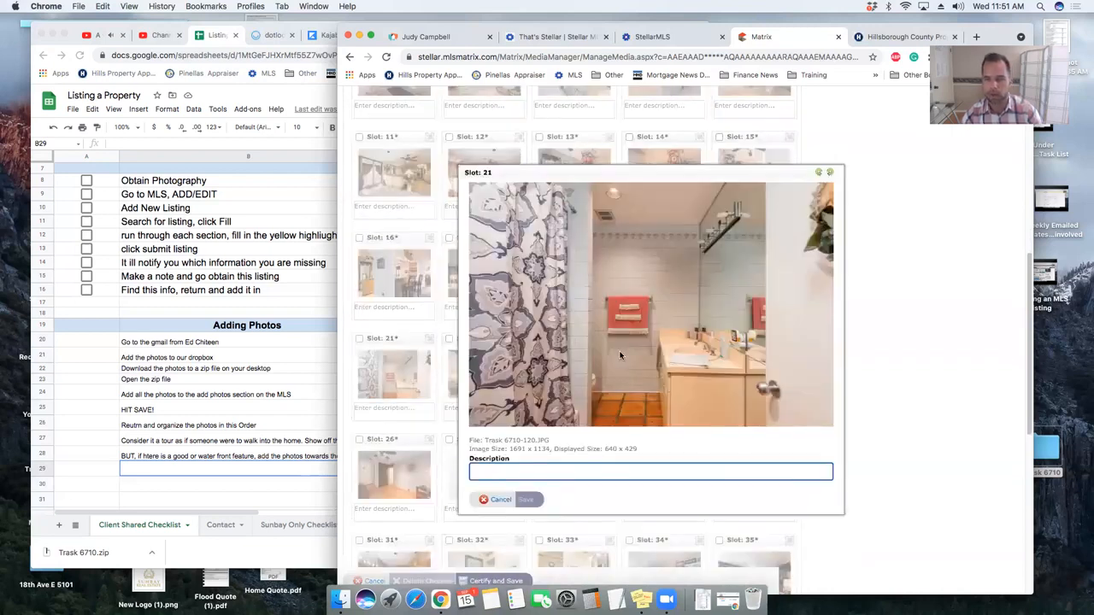
{"action": "key", "text": "Escape"}
{"action": "left_click_drag", "start_coordinate": [385, 341], "coordinate": [636, 269]}
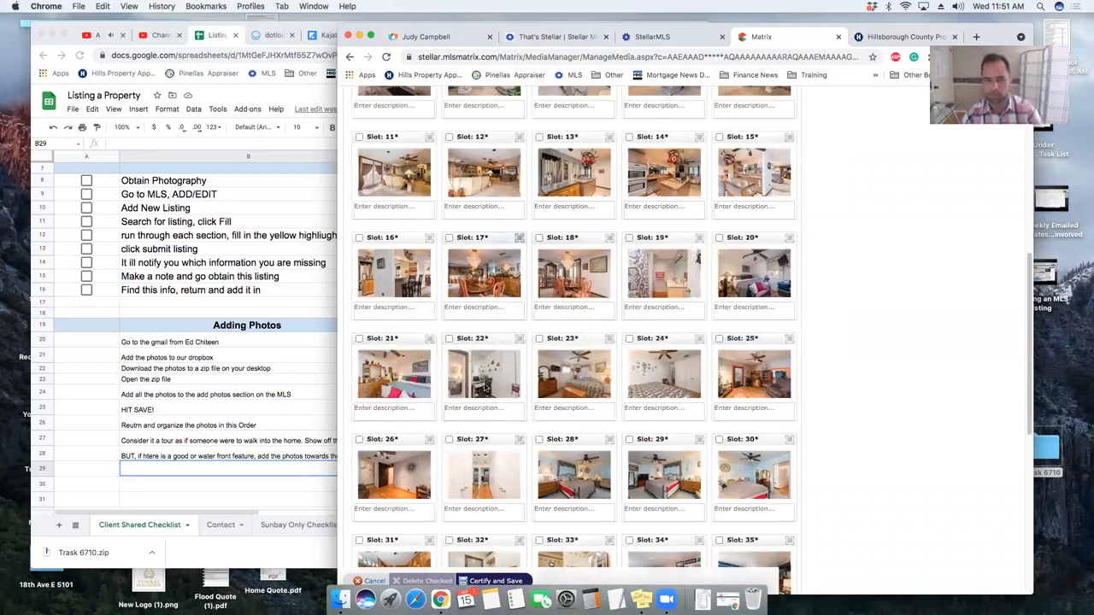
- Check slots 22–23 and move the slot 23 bedroom photo up near slots 19–20
{"action": "left_click", "coordinate": [488, 389]}
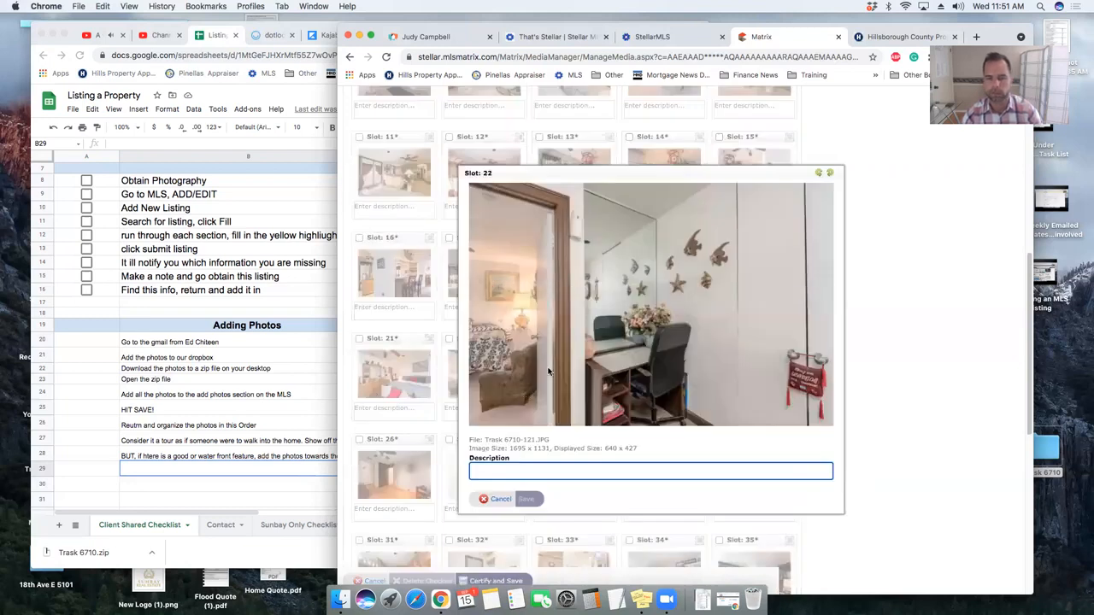
{"action": "key", "text": "Escape"}
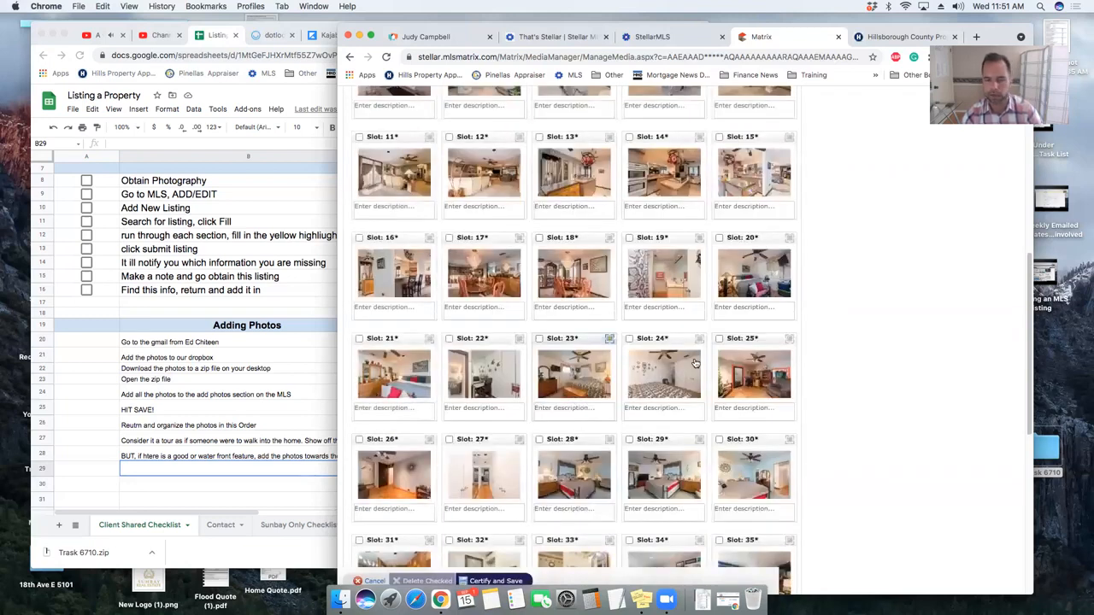
{"action": "left_click", "coordinate": [568, 335]}
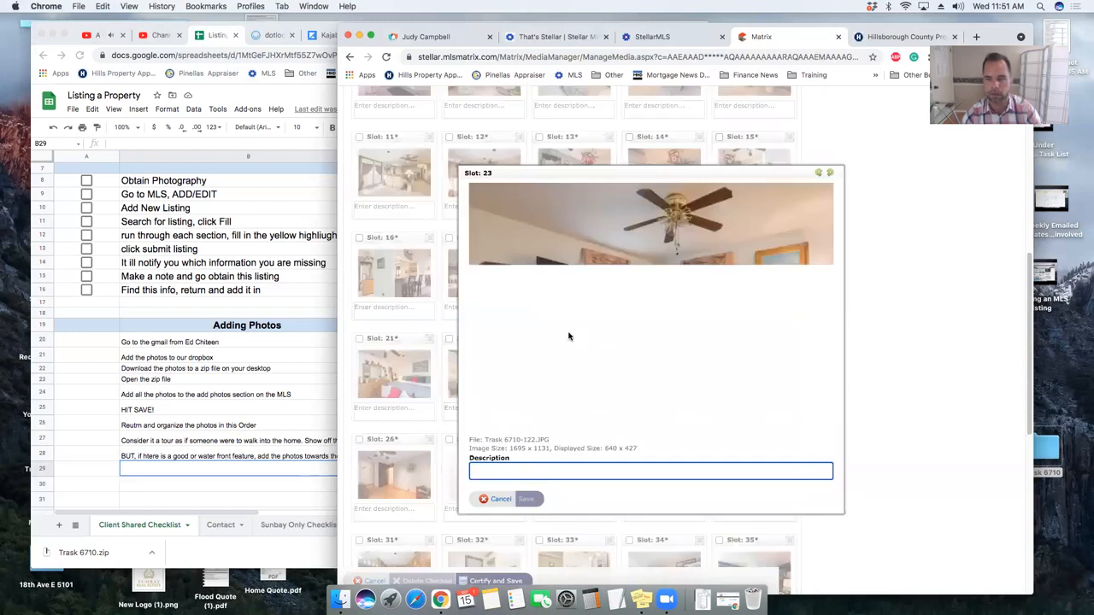
{"action": "key", "text": "Escape"}
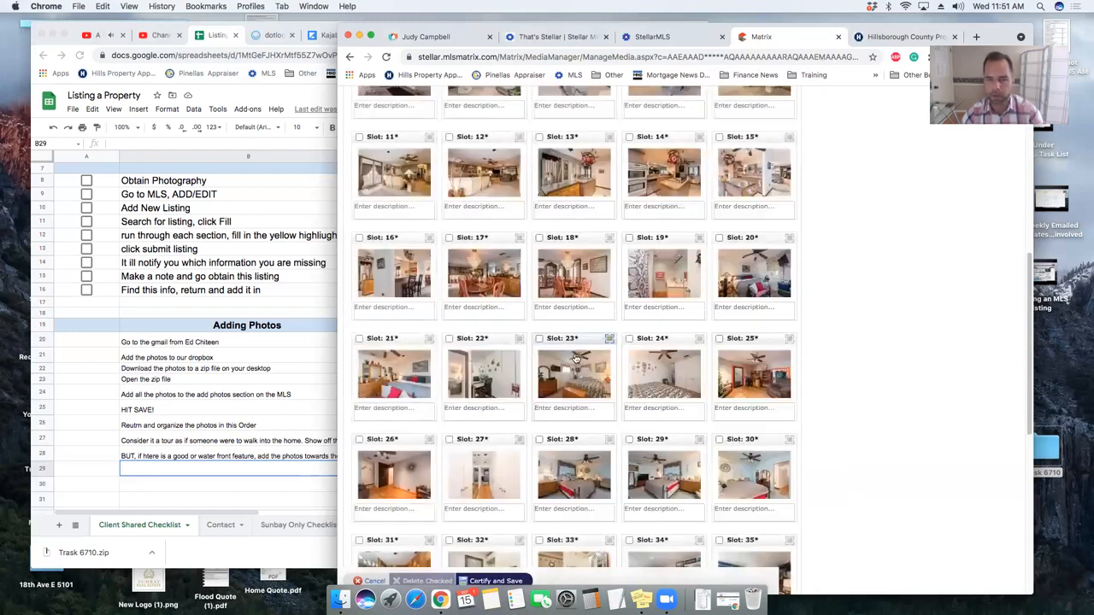
{"action": "left_click_drag", "start_coordinate": [584, 340], "coordinate": [729, 255]}
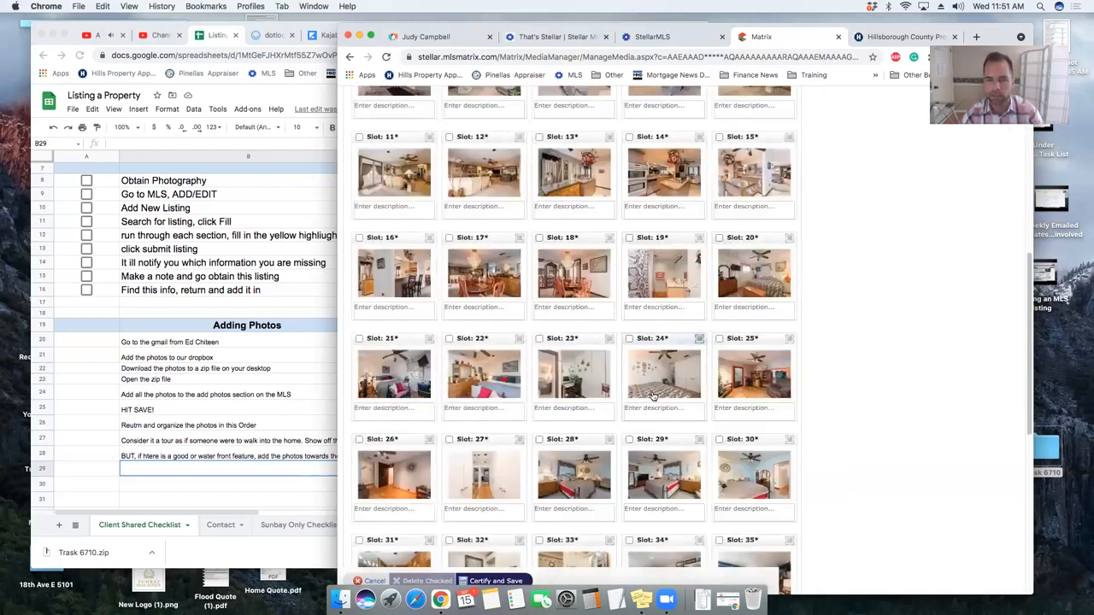
- Move the slot 24 bedroom photo up and the slot 25 living room photo earlier
{"action": "left_click", "coordinate": [660, 384]}
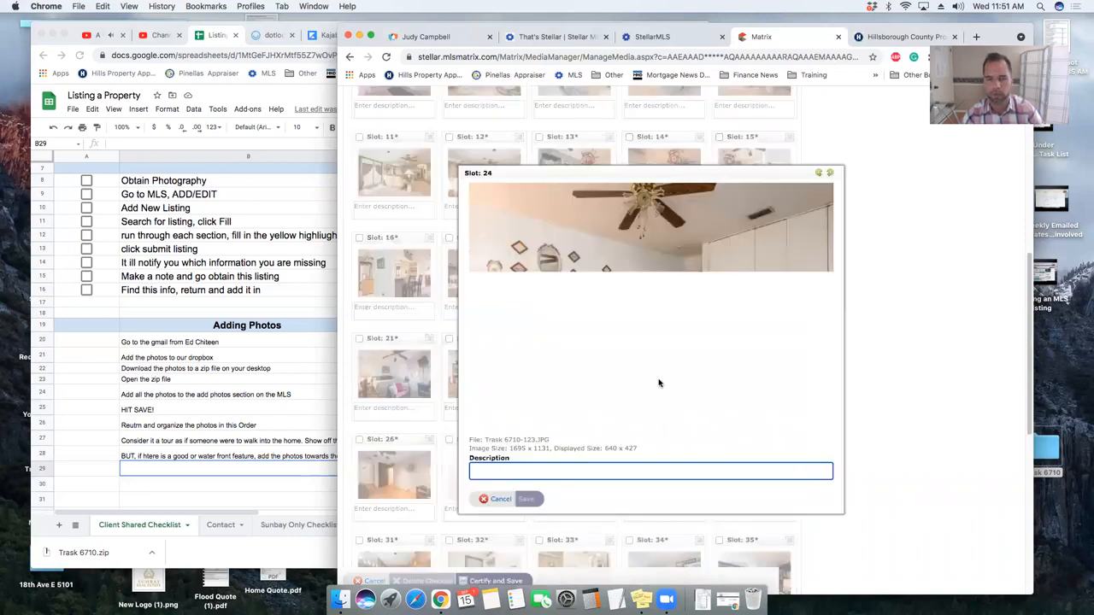
{"action": "key", "text": "Escape"}
{"action": "left_click_drag", "start_coordinate": [662, 338], "coordinate": [773, 250]}
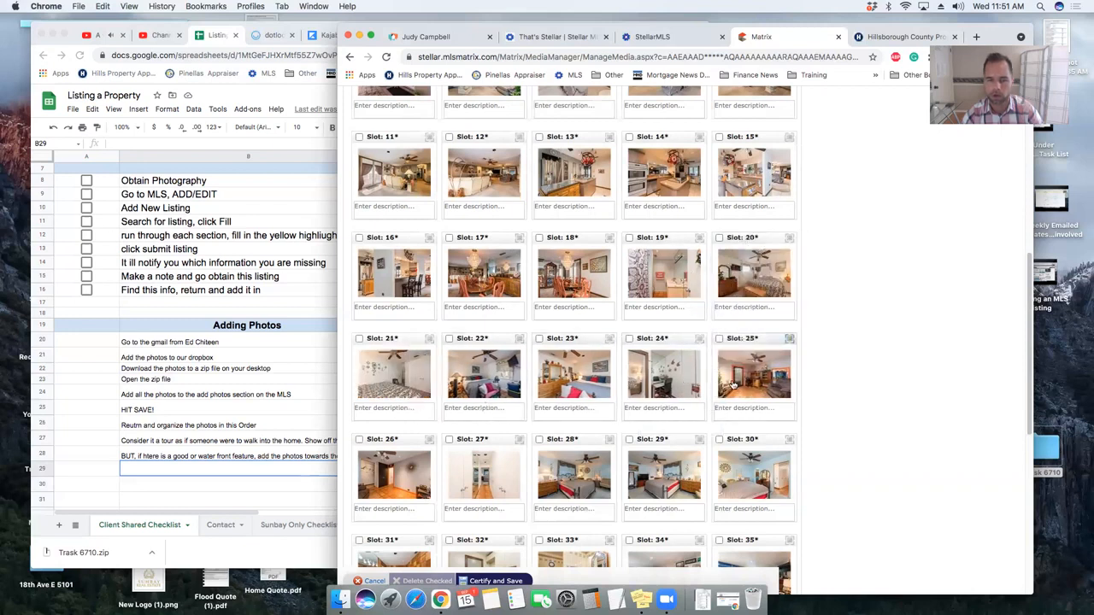
{"action": "left_click", "coordinate": [790, 339]}
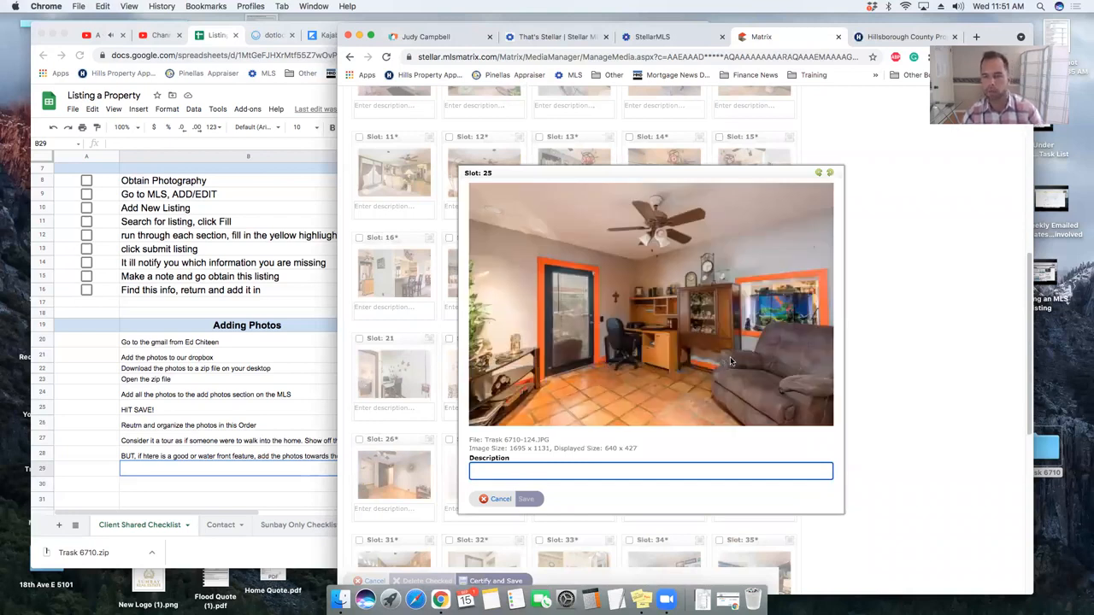
{"action": "key", "text": "Escape"}
{"action": "left_click_drag", "start_coordinate": [759, 338], "coordinate": [629, 253]}
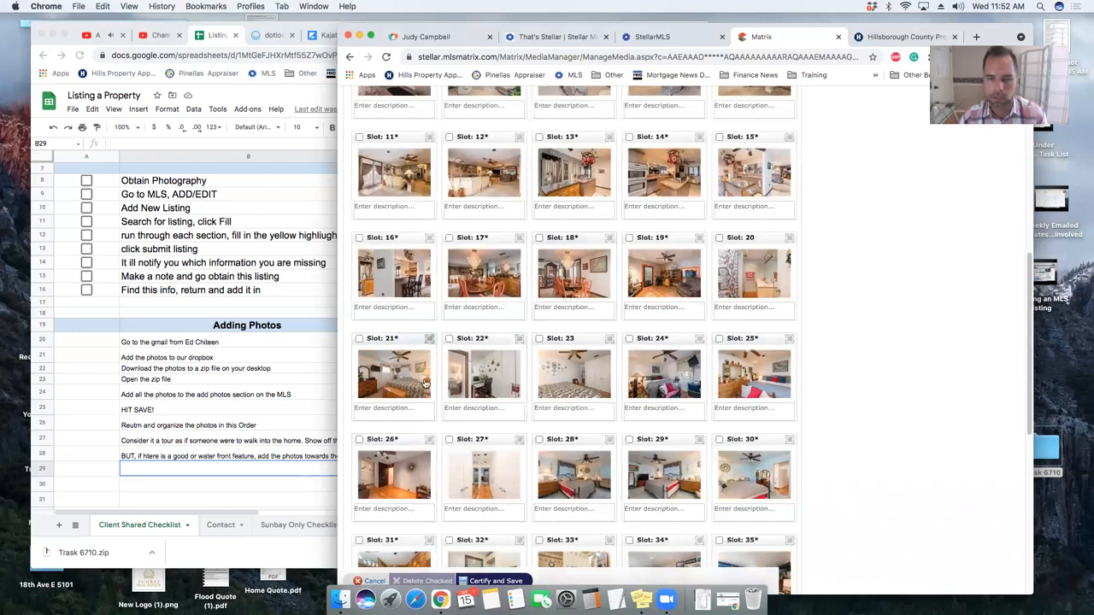
- Move the slot 26 photo up toward slot 20
{"action": "scroll", "coordinate": [396, 448], "scroll_direction": "down", "scroll_amount": 1}
{"action": "left_click", "coordinate": [397, 456]}
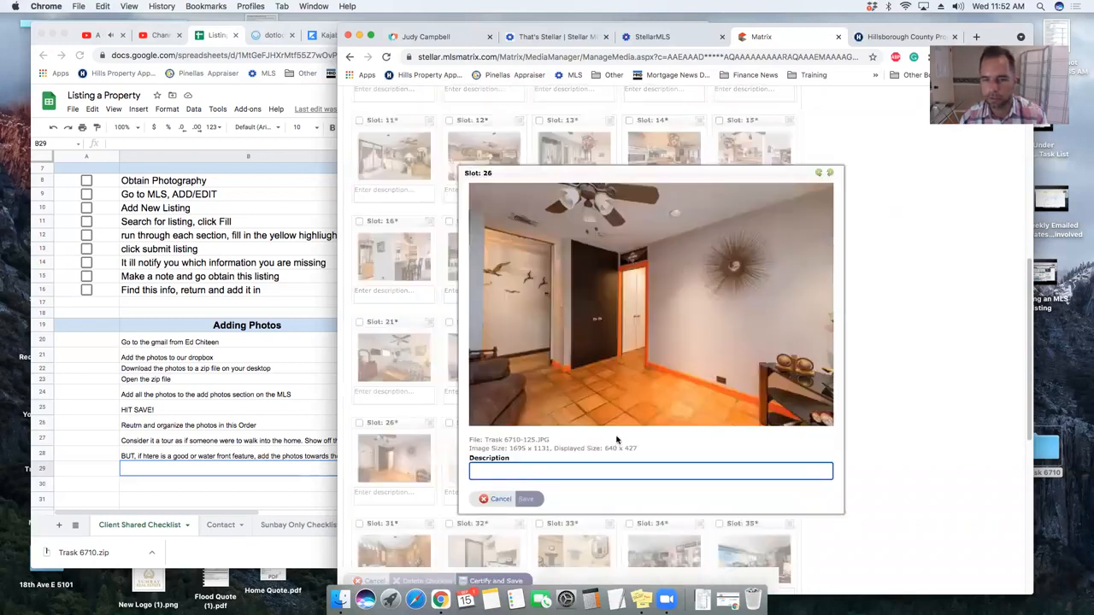
{"action": "left_click", "coordinate": [415, 429]}
{"action": "left_click_drag", "start_coordinate": [396, 424], "coordinate": [722, 250]}
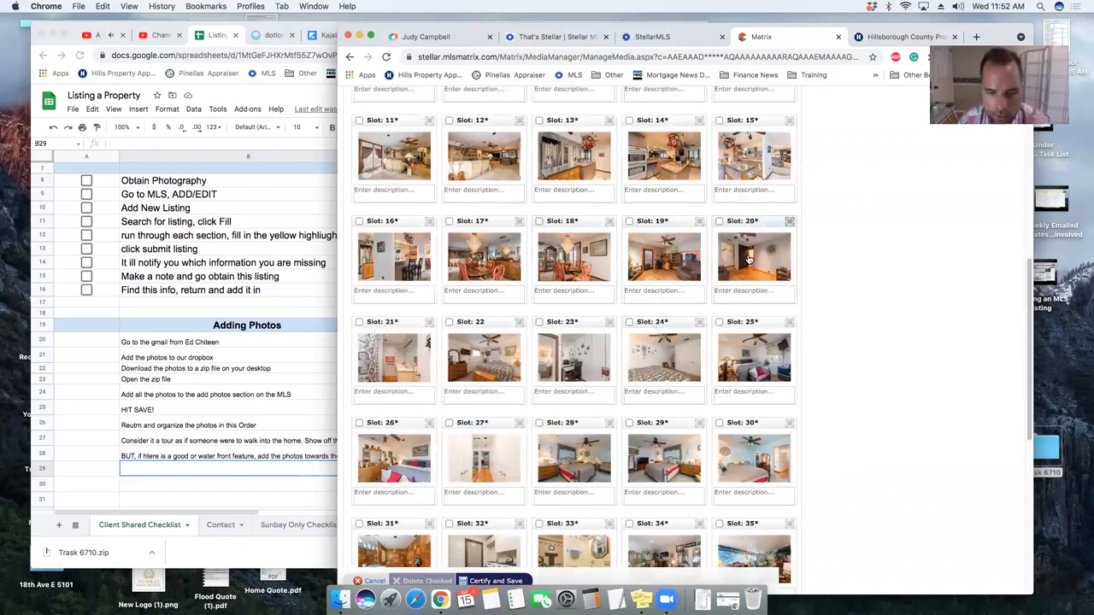
- Move the slot 27 photo into slot 21 and swap the photos in slots 24 and 25
{"action": "left_click", "coordinate": [493, 459]}
{"action": "key", "text": "Escape"}
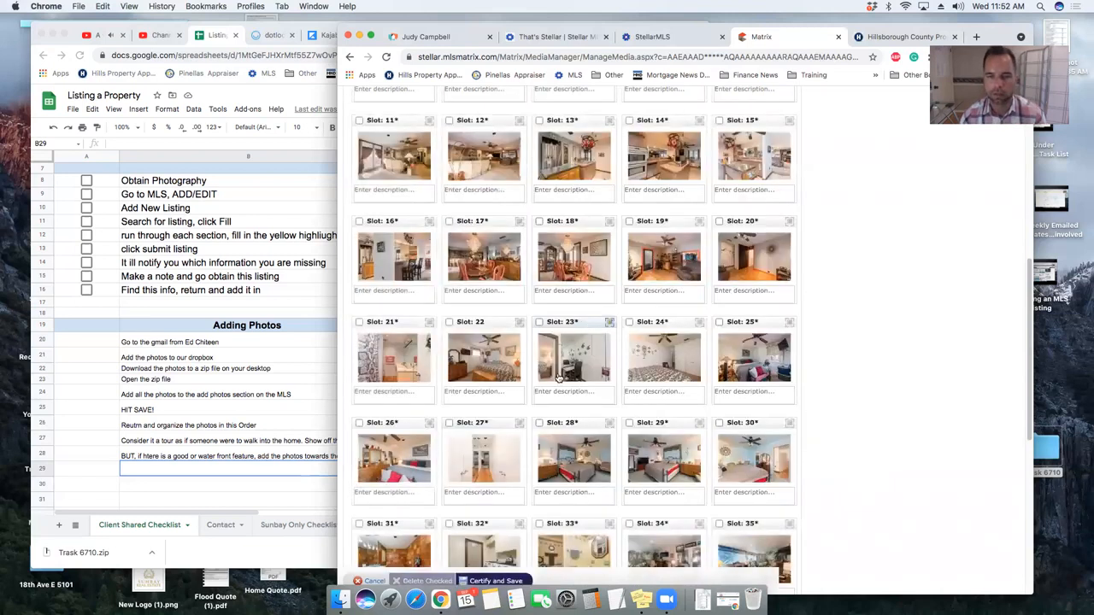
{"action": "left_click_drag", "start_coordinate": [475, 419], "coordinate": [394, 395]}
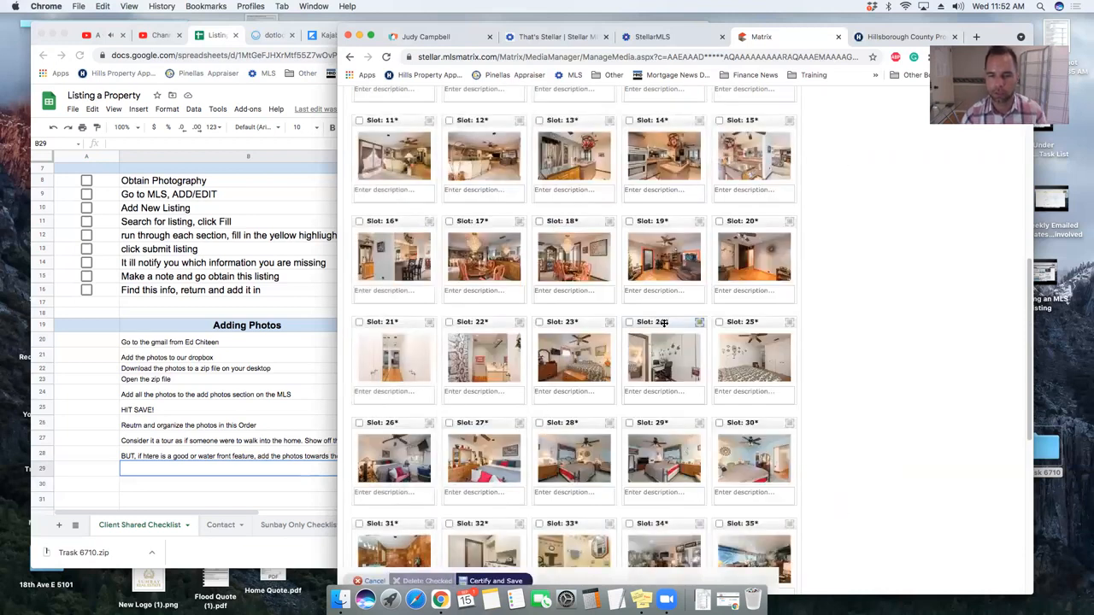
{"action": "left_click_drag", "start_coordinate": [663, 325], "coordinate": [381, 441]}
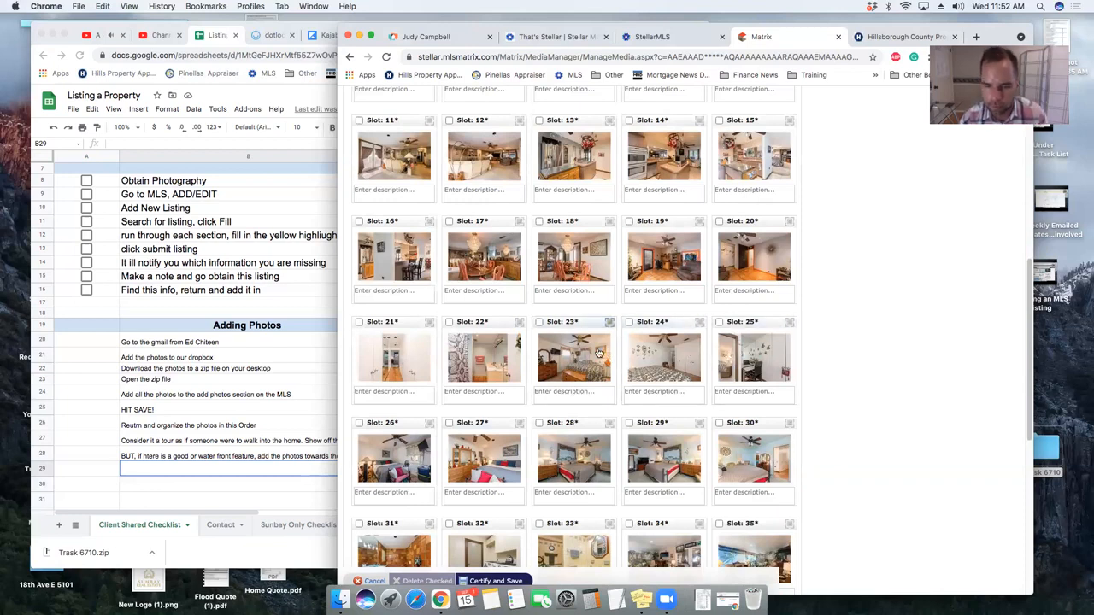
{"action": "scroll", "coordinate": [599, 356], "scroll_direction": "down", "scroll_amount": 2}
{"action": "left_click", "coordinate": [575, 462]}
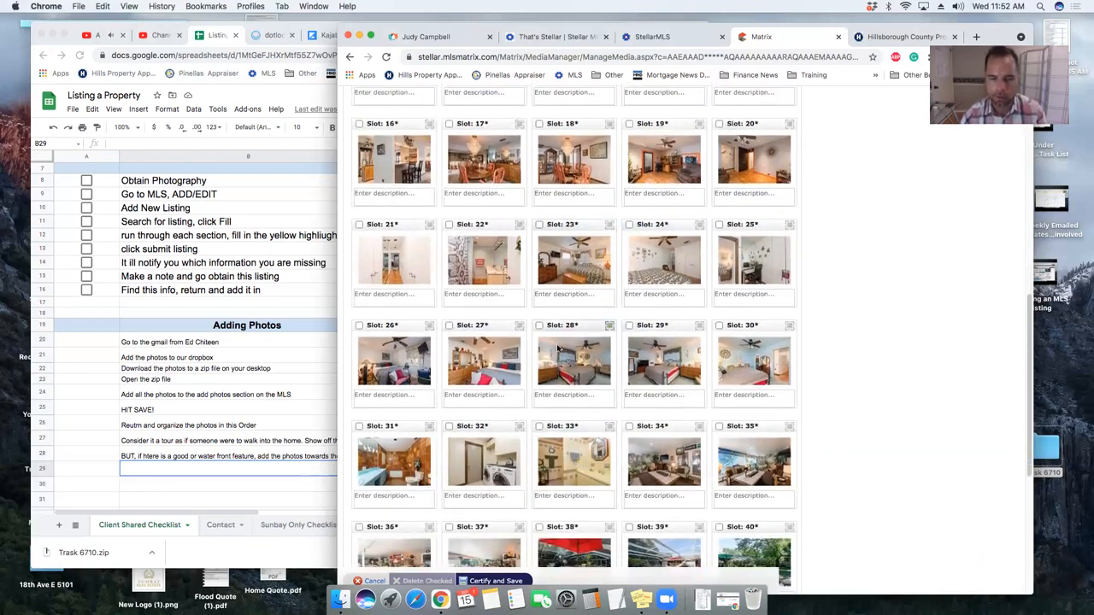
{"action": "left_click", "coordinate": [557, 342]}
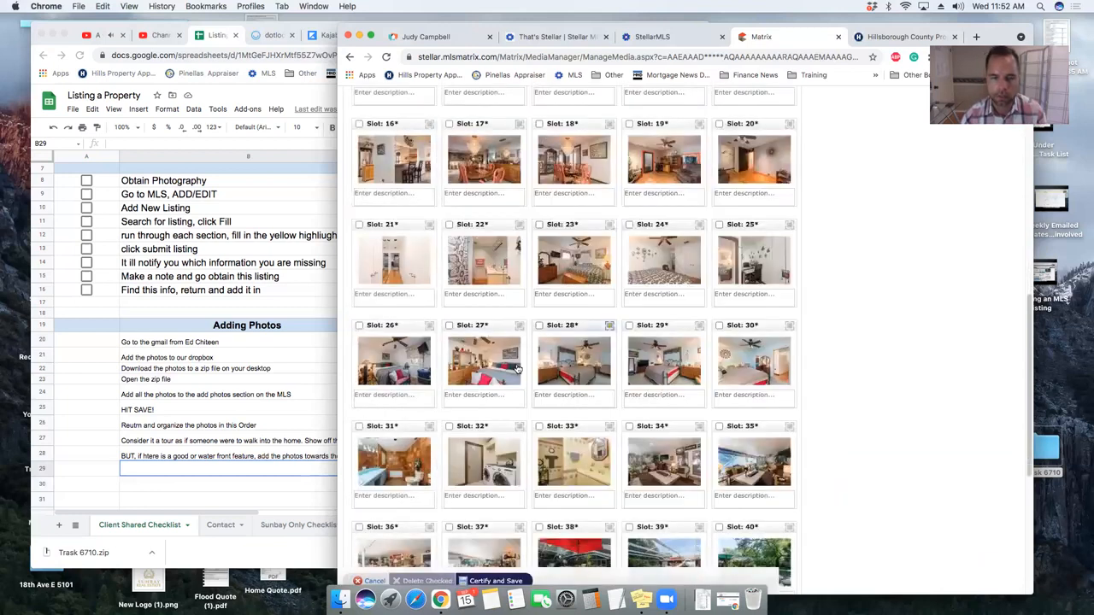
{"action": "left_click", "coordinate": [406, 453]}
{"action": "left_click", "coordinate": [566, 293]}
{"action": "left_click_drag", "start_coordinate": [406, 449], "coordinate": [726, 250]}
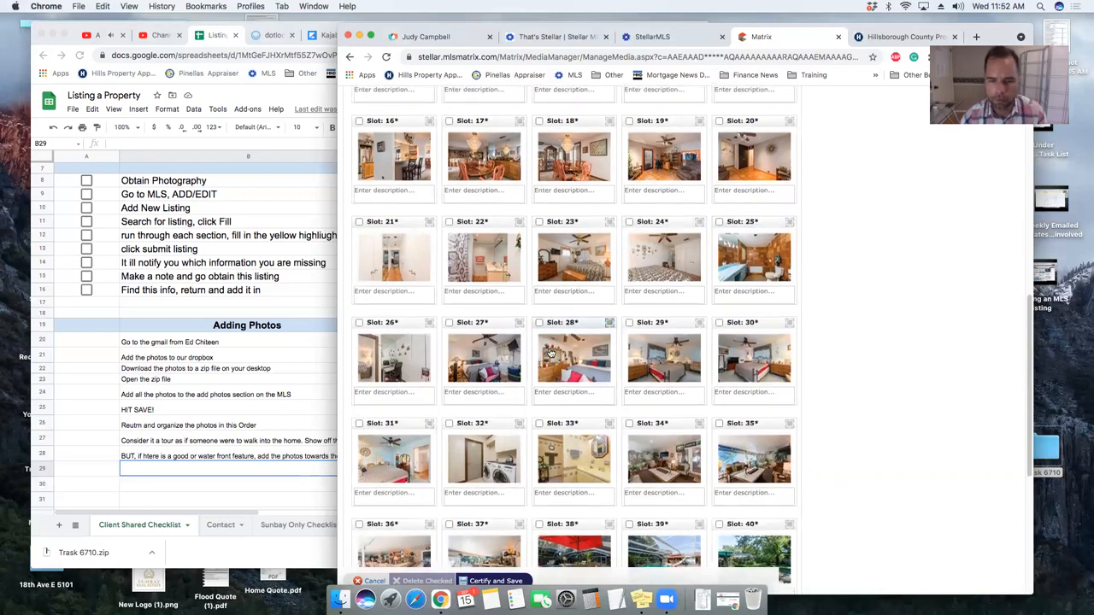
{"action": "scroll", "coordinate": [570, 359], "scroll_direction": "down", "scroll_amount": 1}
{"action": "scroll", "coordinate": [568, 368], "scroll_direction": "down", "scroll_amount": 1}
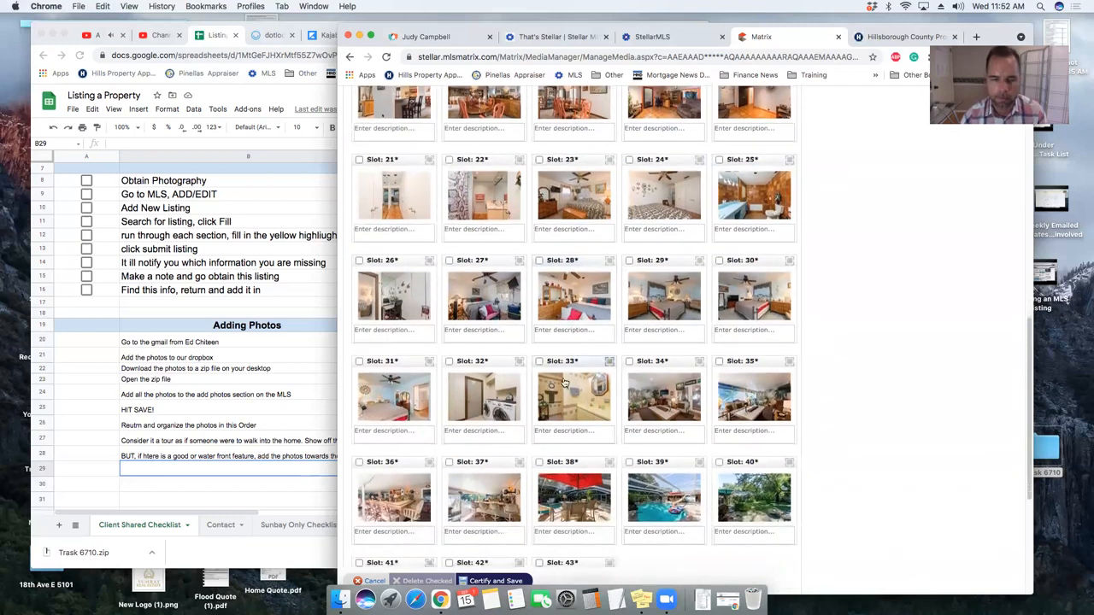
{"action": "scroll", "coordinate": [556, 397], "scroll_direction": "up", "scroll_amount": 1}
{"action": "left_click", "coordinate": [394, 416]}
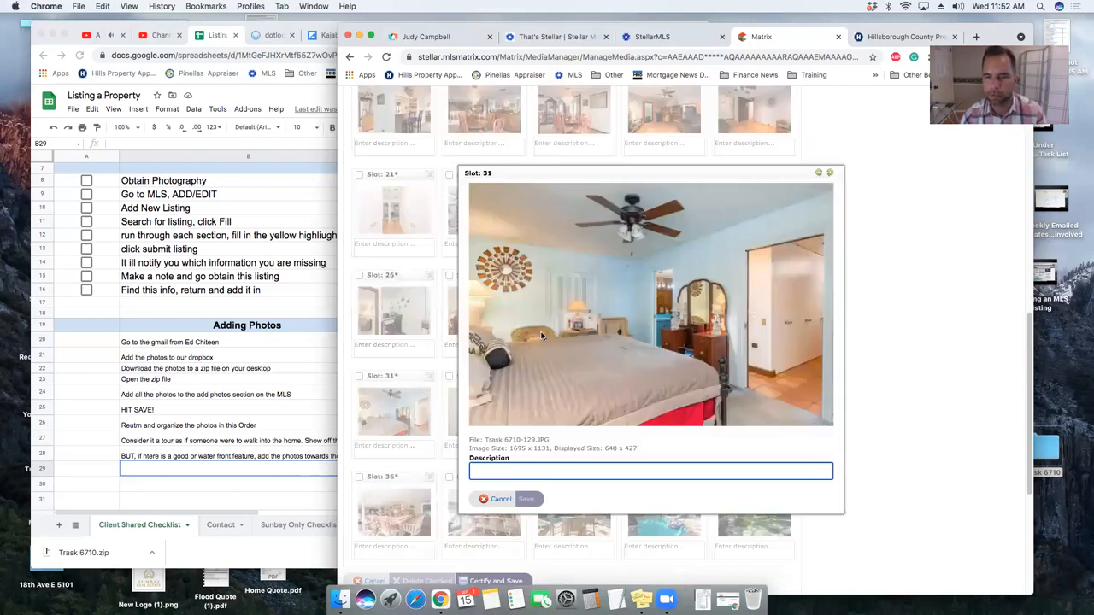
{"action": "left_click", "coordinate": [435, 391]}
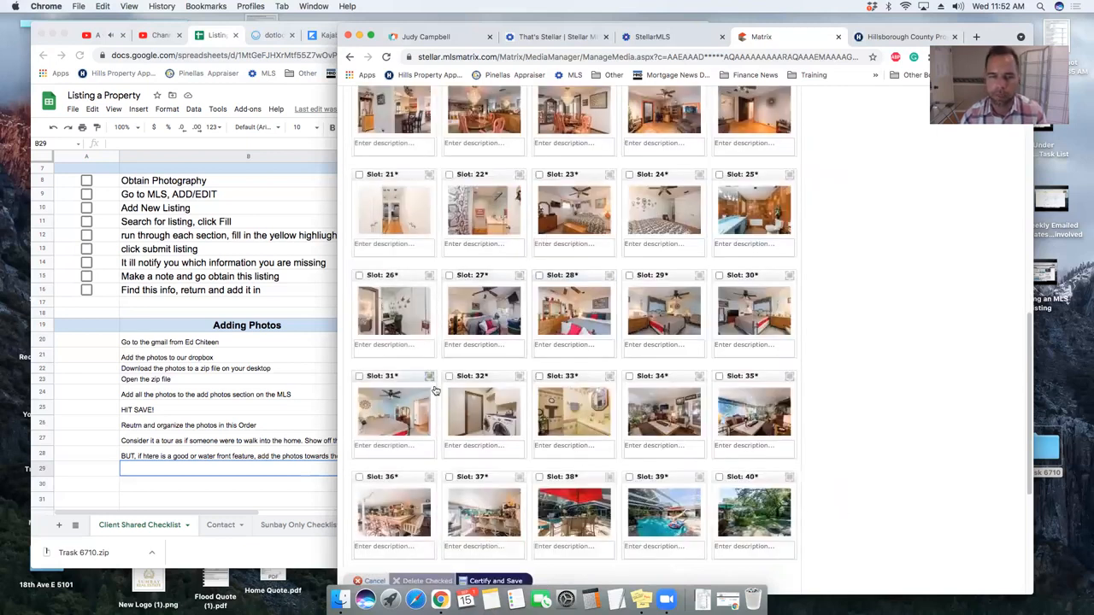
{"action": "left_click", "coordinate": [753, 318]}
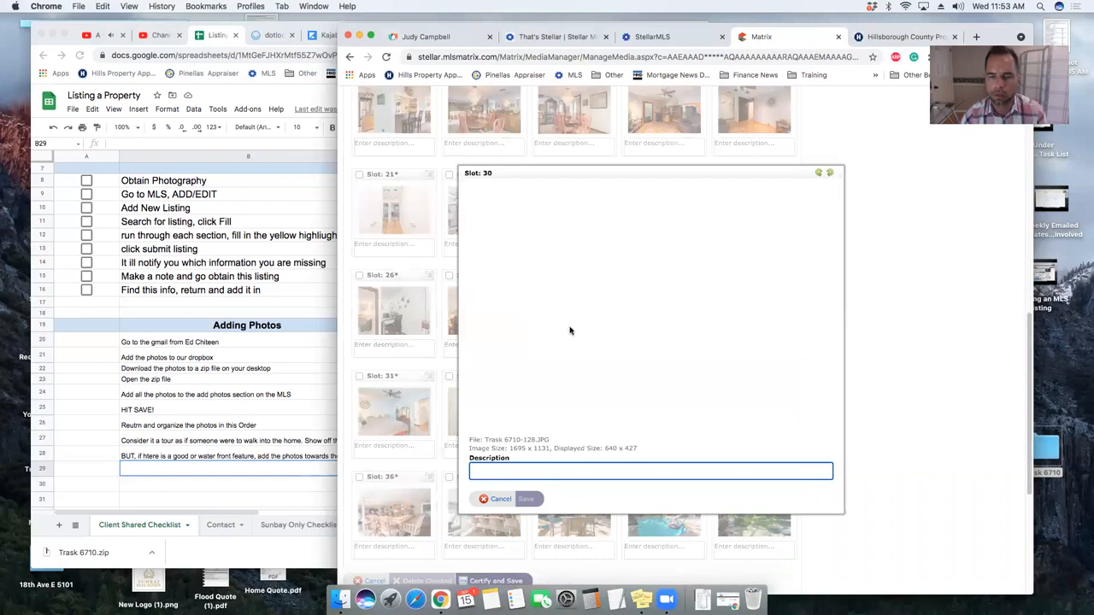
{"action": "key", "text": "Escape"}
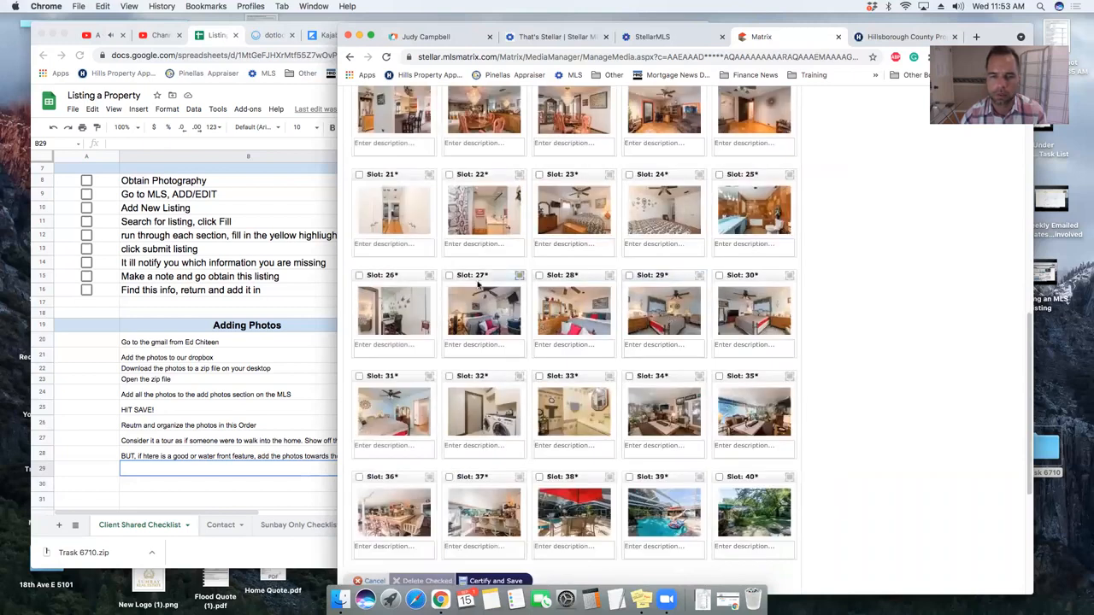
{"action": "left_click_drag", "start_coordinate": [565, 282], "coordinate": [511, 340]}
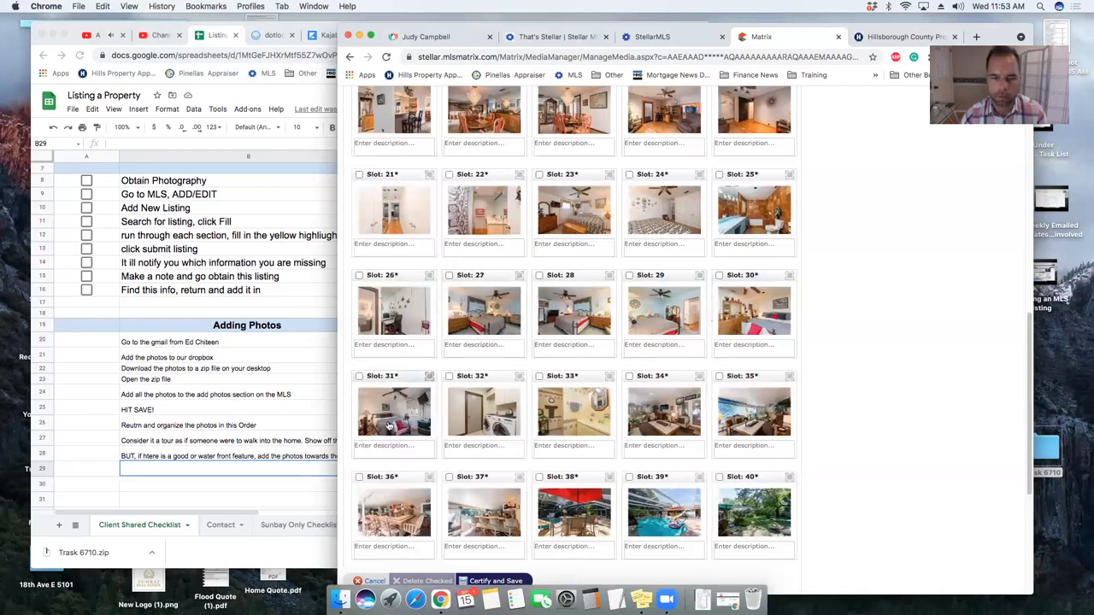
{"action": "left_click_drag", "start_coordinate": [579, 378], "coordinate": [753, 315]}
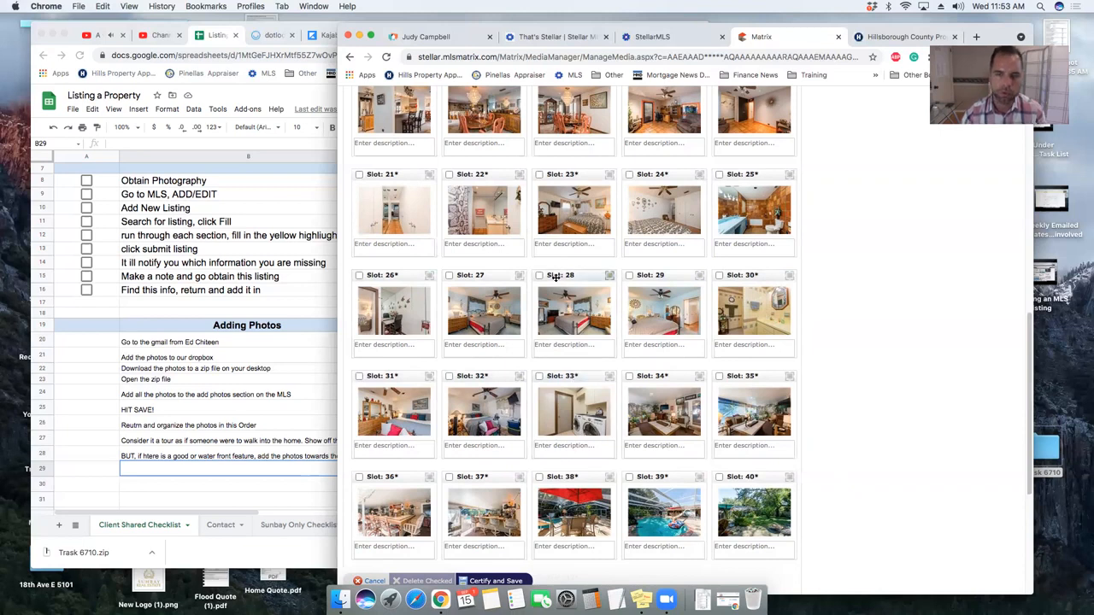
{"action": "left_click", "coordinate": [551, 319]}
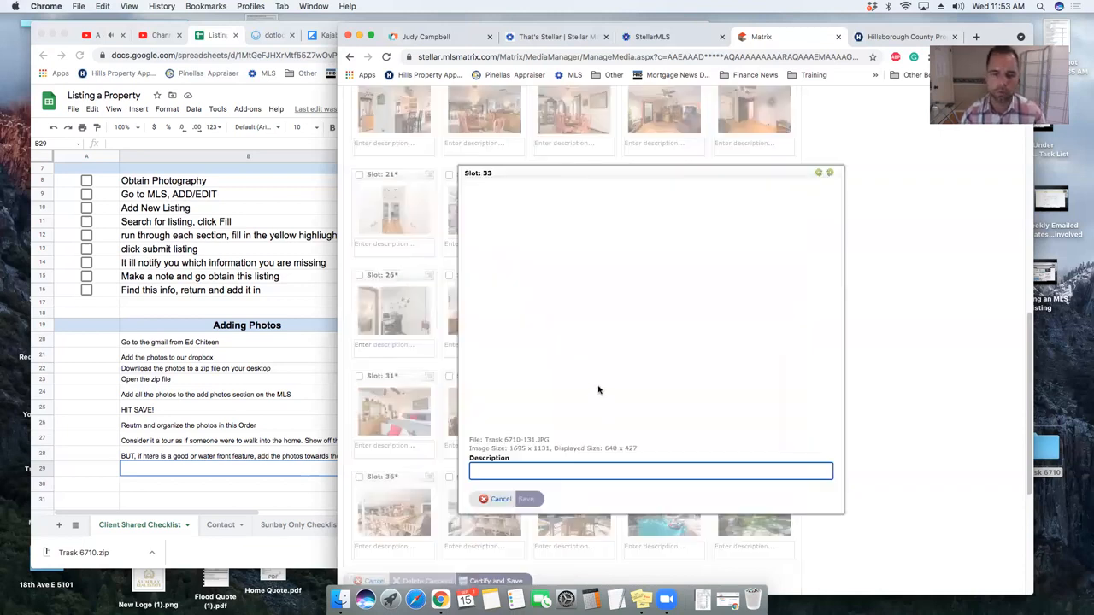
{"action": "key", "text": "Escape"}
{"action": "scroll", "coordinate": [581, 248], "scroll_direction": "down", "scroll_amount": 3}
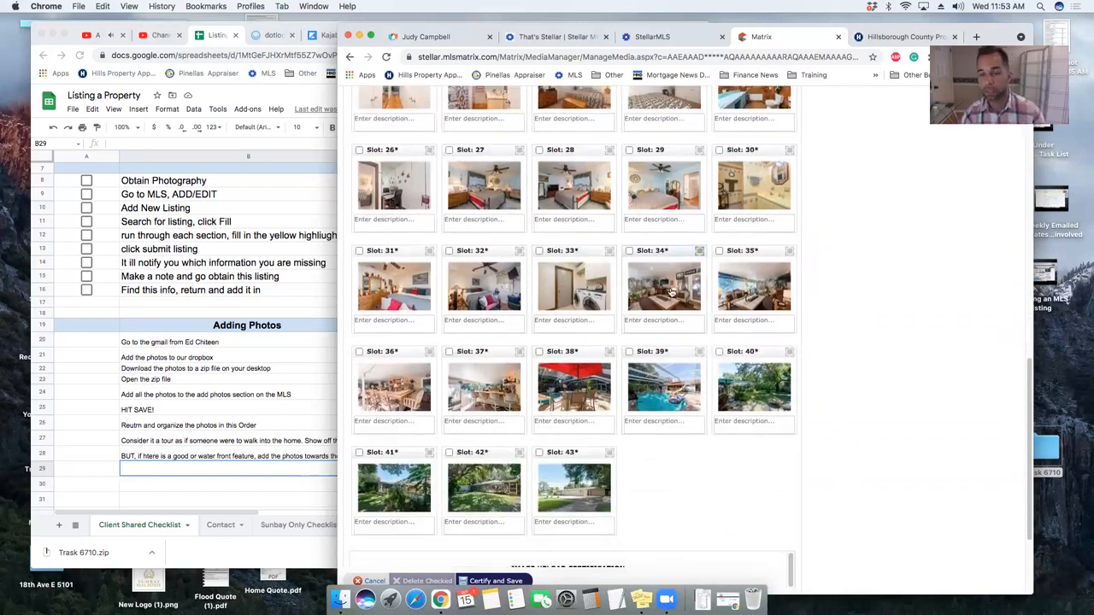
- Review the photos in slots 34 through 38
{"action": "left_click", "coordinate": [672, 291]}
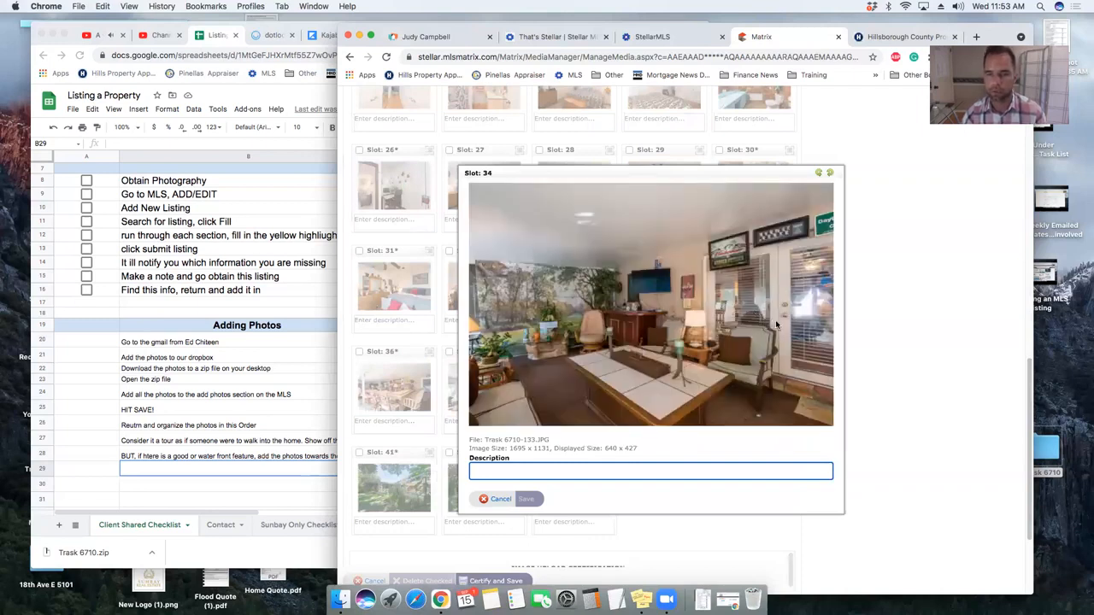
{"action": "key", "text": "Escape"}
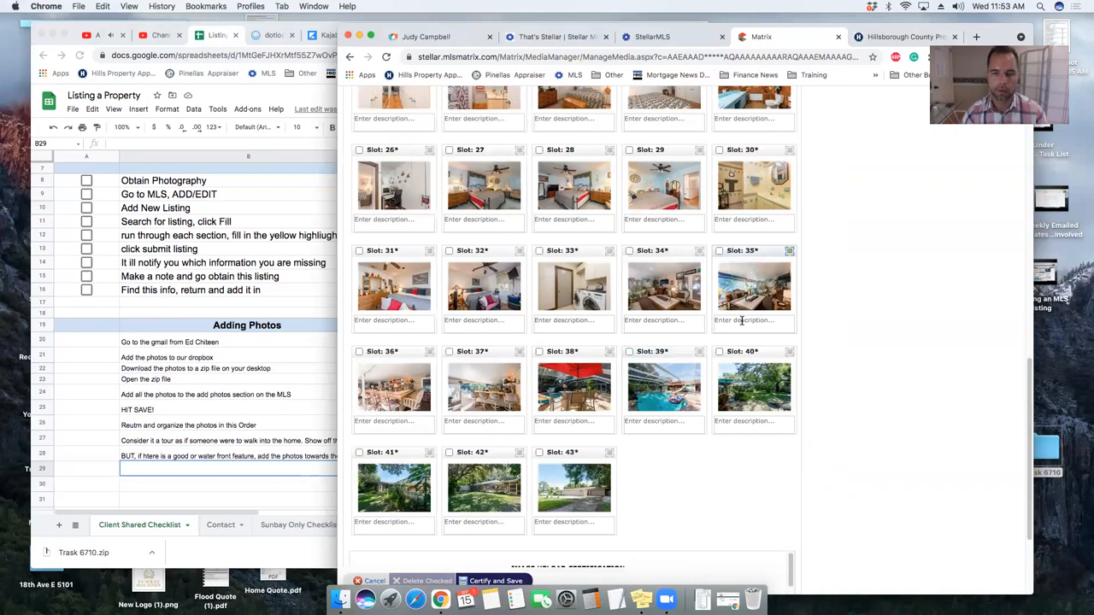
{"action": "left_click", "coordinate": [746, 306]}
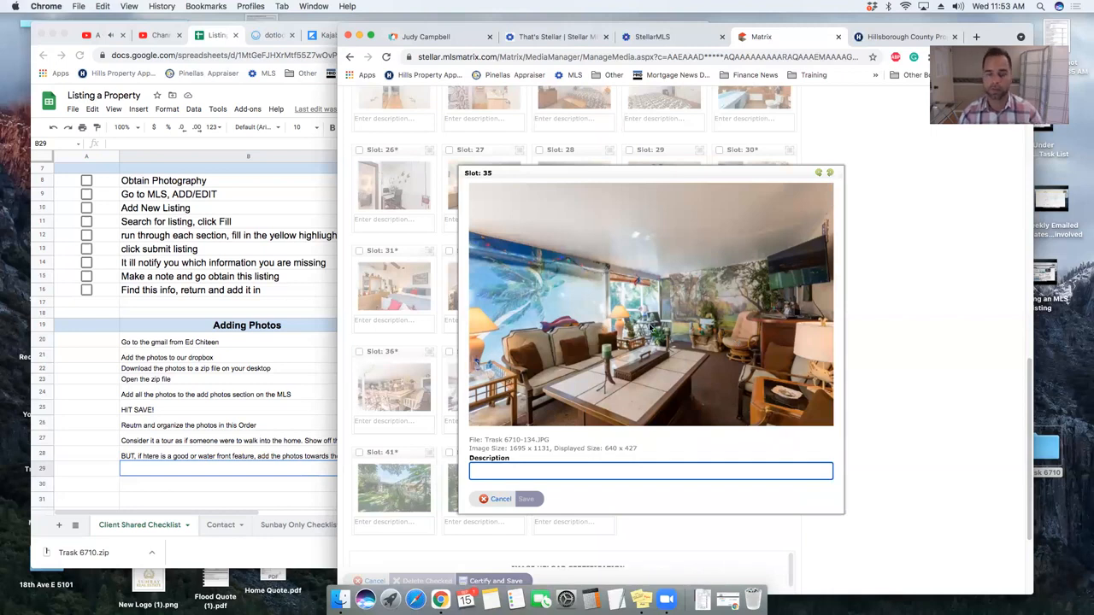
{"action": "key", "text": "Escape"}
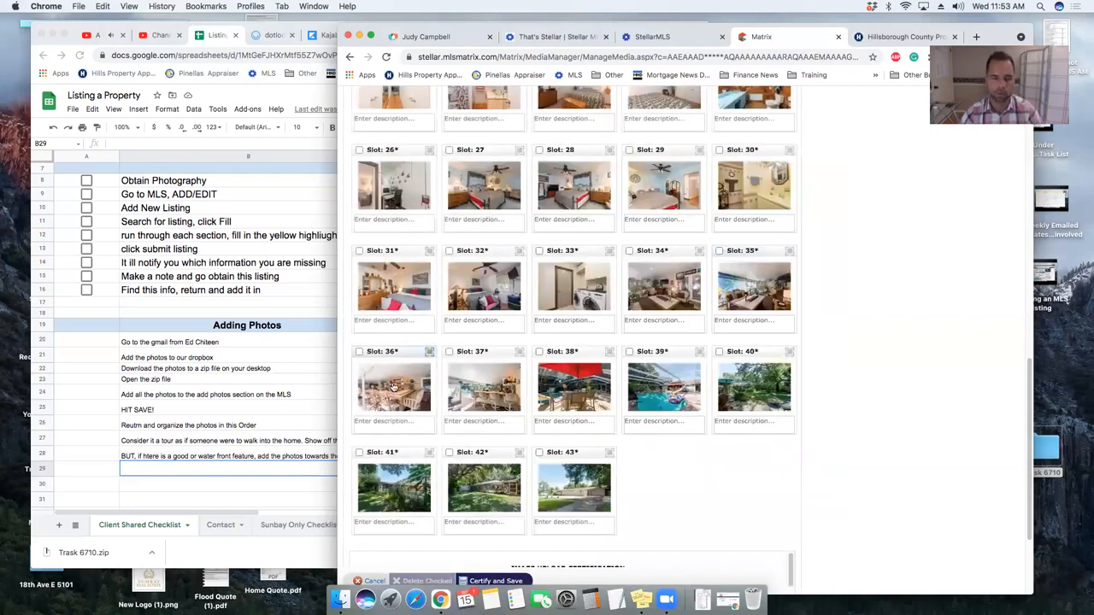
{"action": "left_click", "coordinate": [422, 375]}
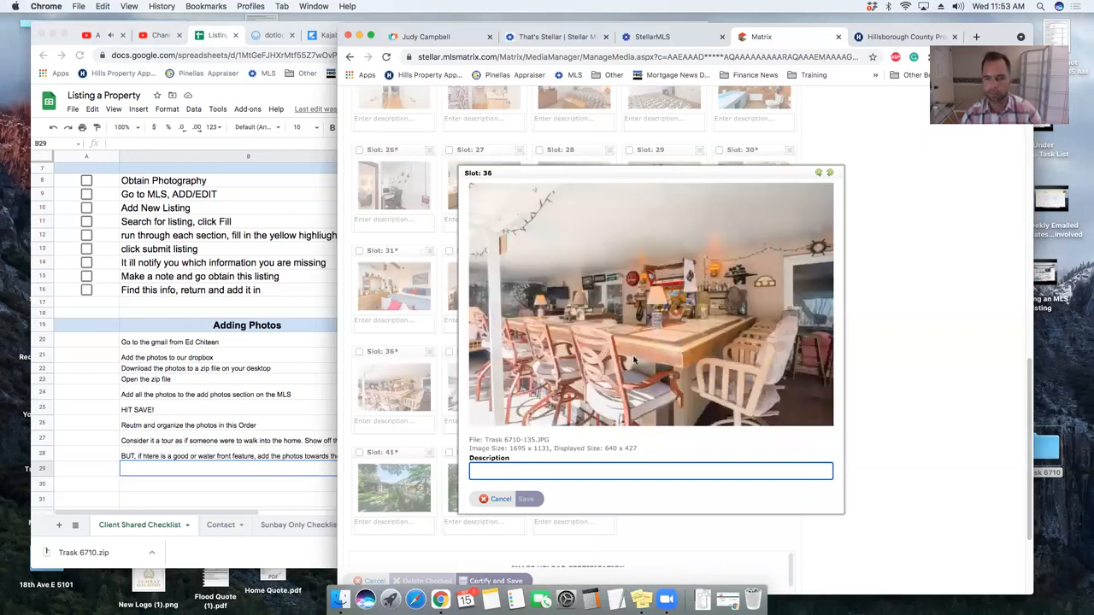
{"action": "key", "text": "Escape"}
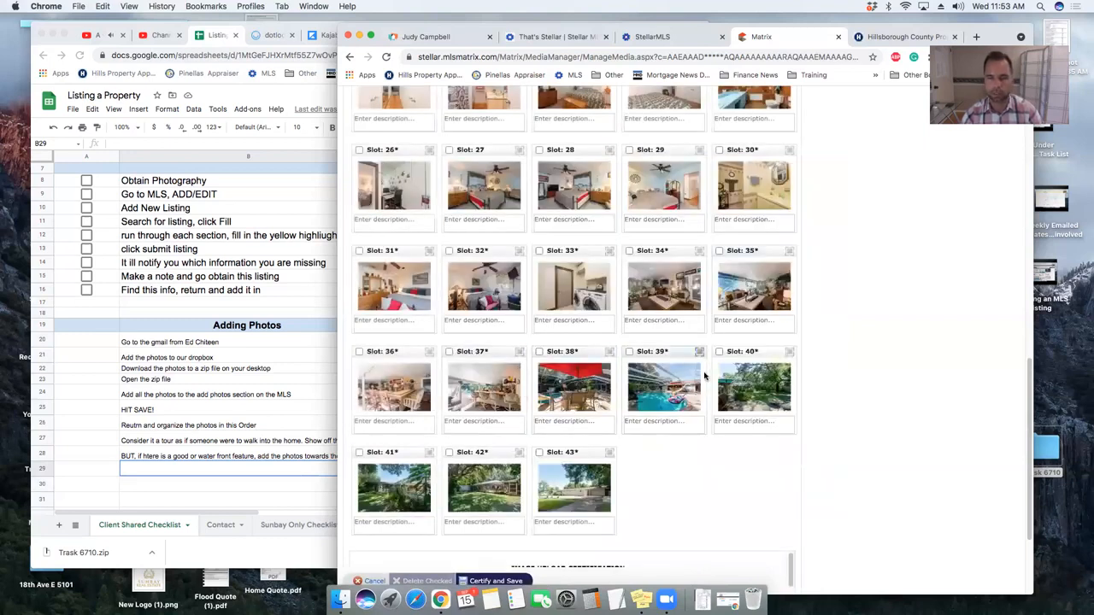
{"action": "left_click", "coordinate": [474, 393]}
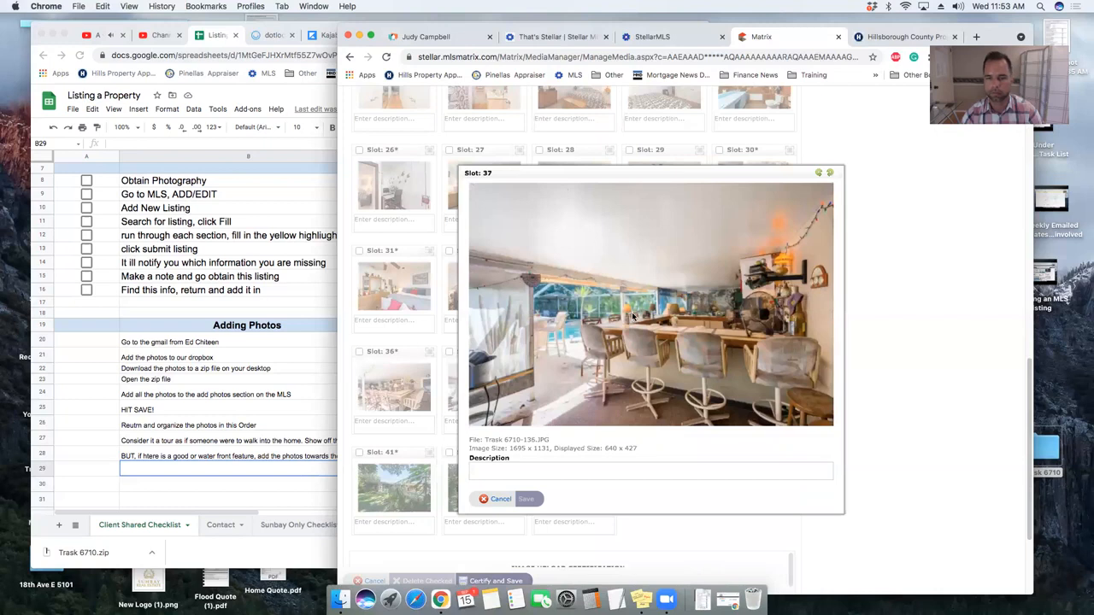
{"action": "key", "text": "Escape"}
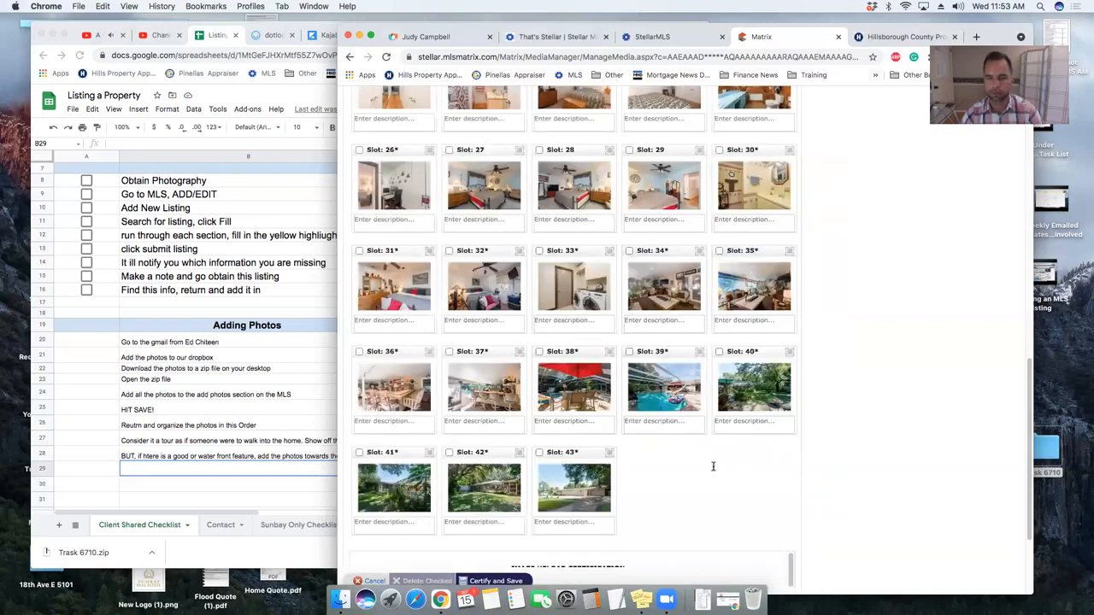
{"action": "left_click", "coordinate": [589, 393]}
{"action": "key", "text": "Escape"}
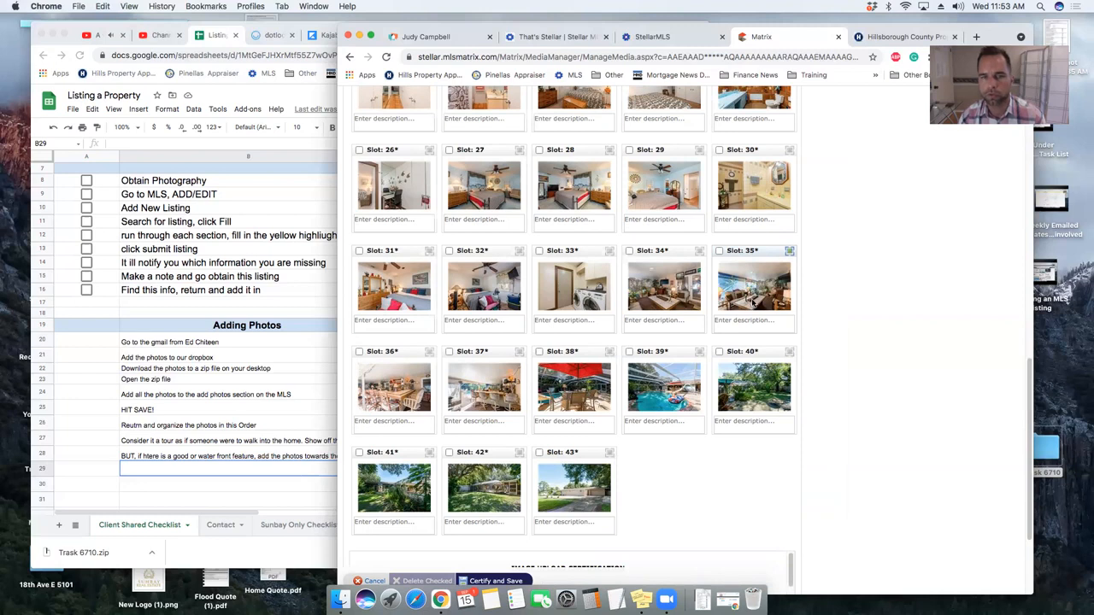
- Move the slot 35 palm-mural living-room photo up to slot 3
{"action": "left_click", "coordinate": [753, 290]}
{"action": "key", "text": "Escape"}
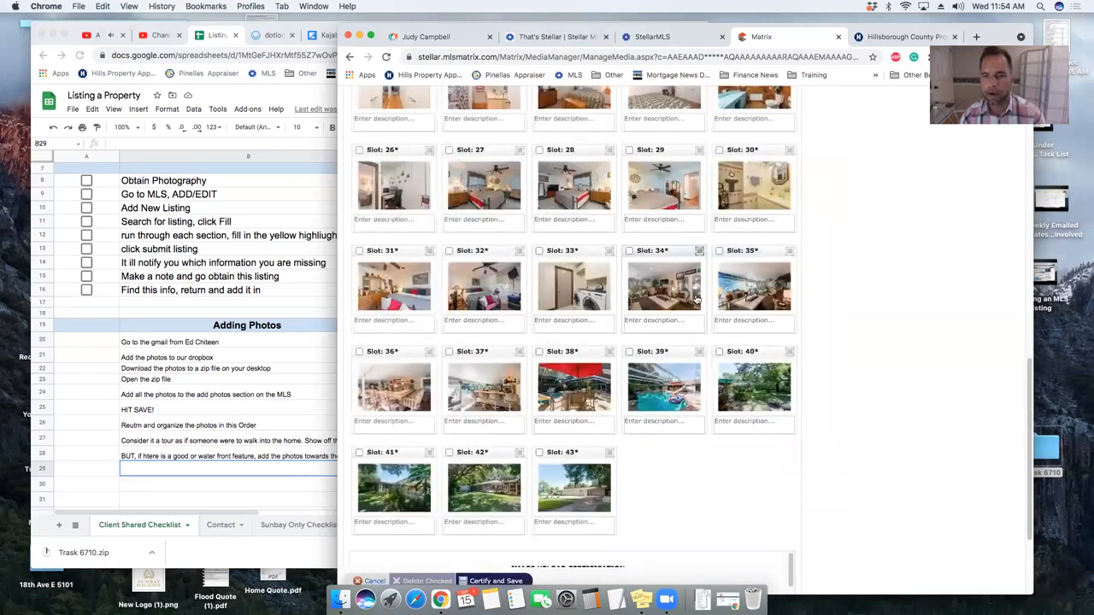
{"action": "left_click_drag", "start_coordinate": [740, 252], "coordinate": [555, 249]}
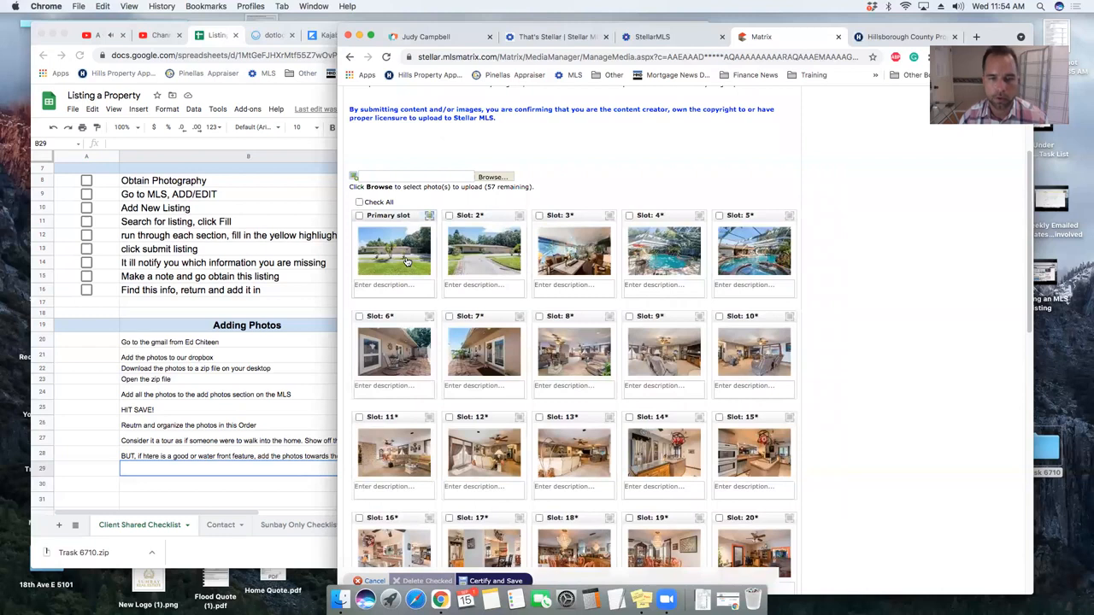
- Check the primary and slot 2 photos, then move the slot 5 pool photo into slot 3
{"action": "left_click", "coordinate": [423, 261]}
{"action": "key", "text": "Escape"}
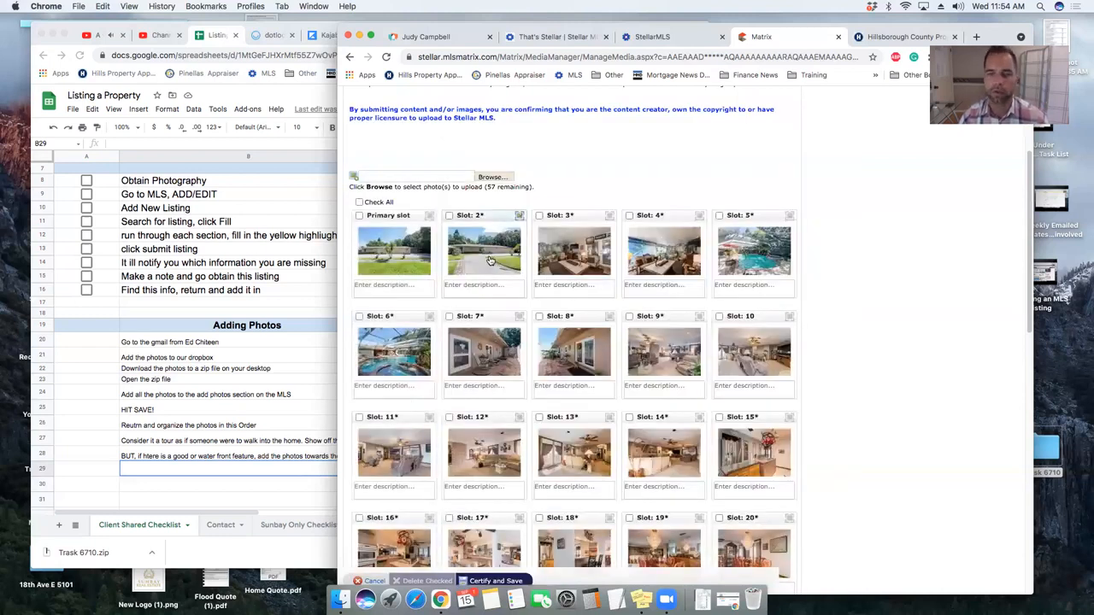
{"action": "left_click", "coordinate": [445, 272]}
{"action": "key", "text": "Escape"}
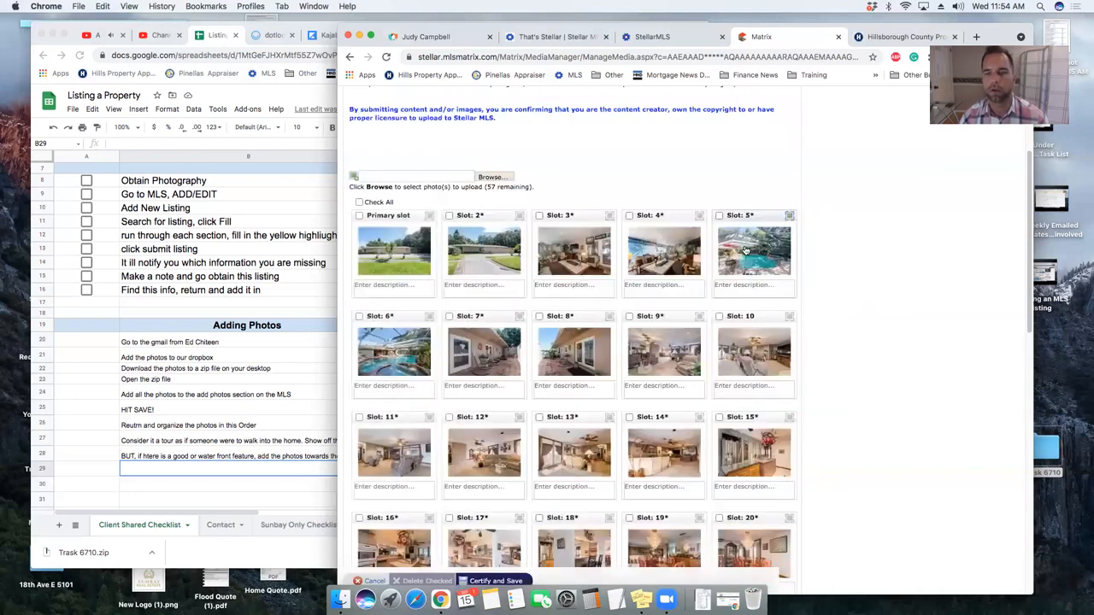
{"action": "left_click_drag", "start_coordinate": [755, 215], "coordinate": [571, 224]}
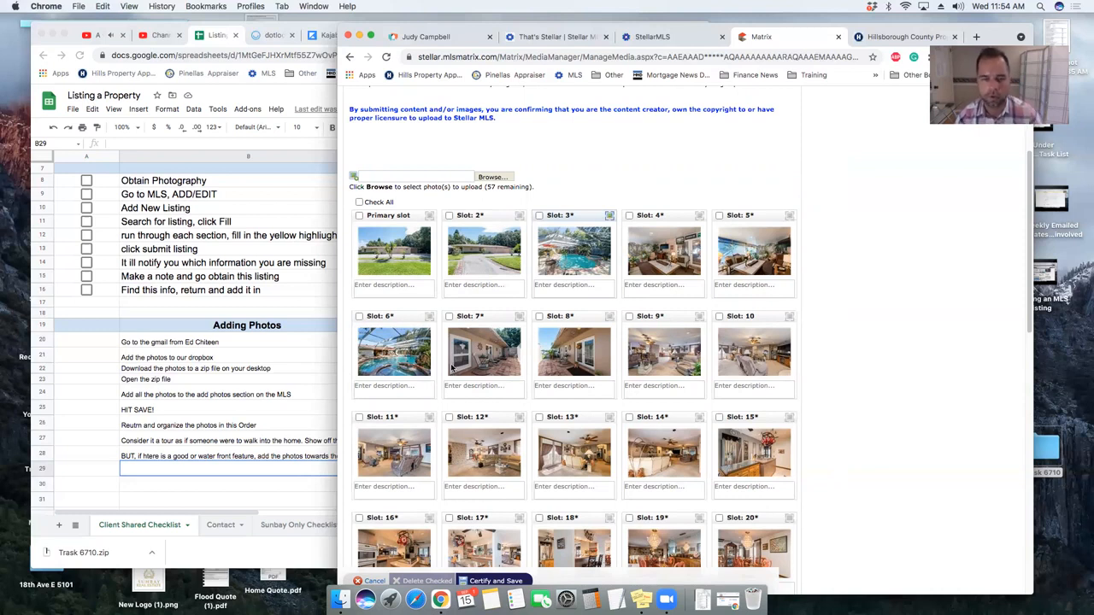
- Move the screened pool photo from slot 6 up to slot 5
{"action": "left_click", "coordinate": [654, 243]}
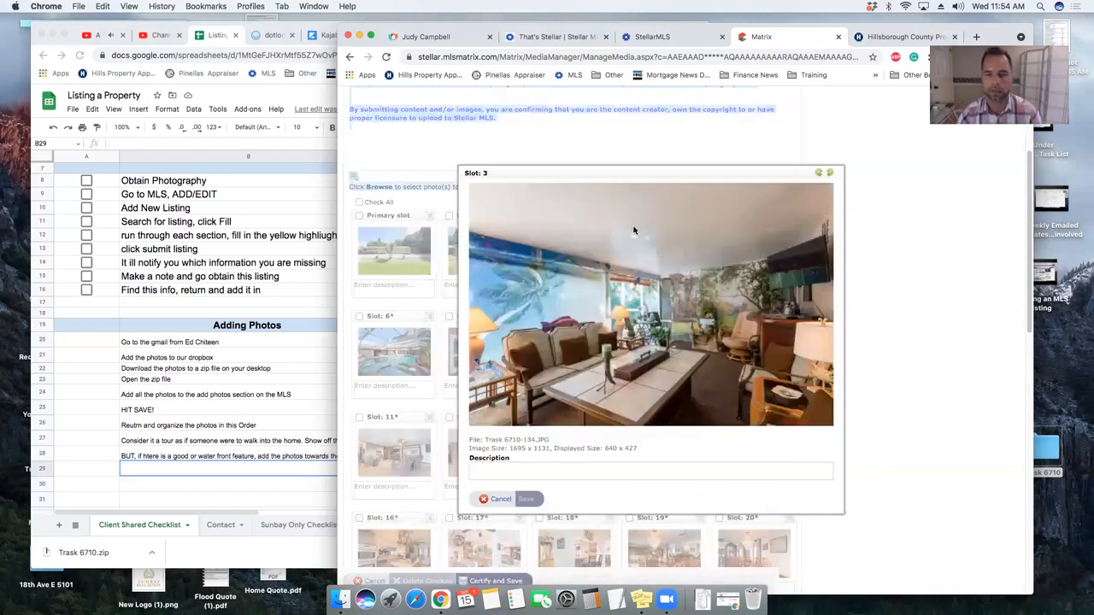
{"action": "left_click", "coordinate": [635, 229]}
{"action": "left_click_drag", "start_coordinate": [415, 317], "coordinate": [564, 220]}
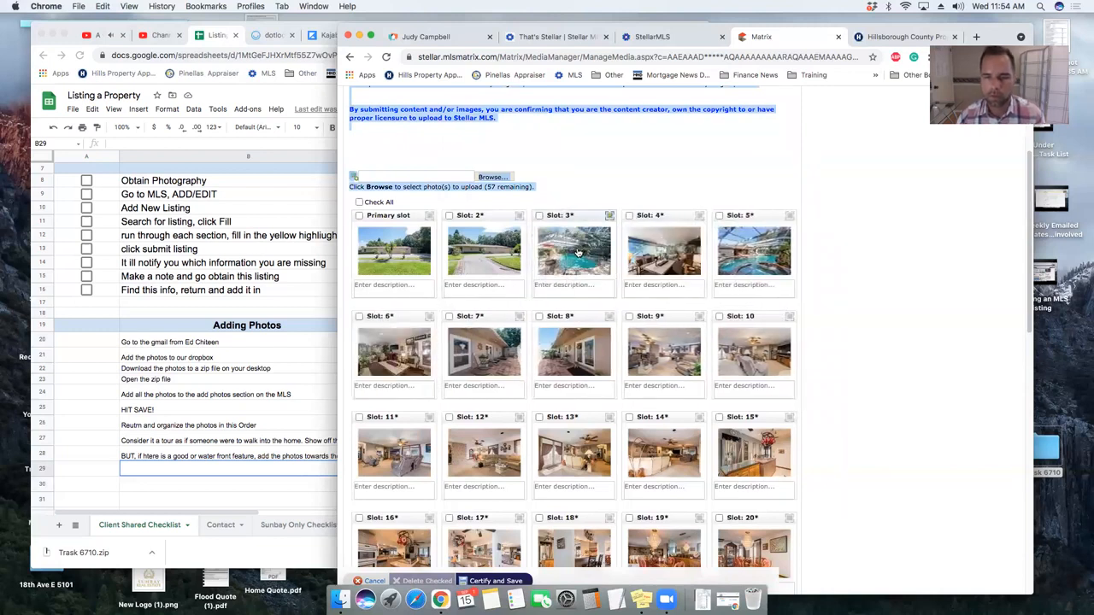
{"action": "left_click", "coordinate": [651, 245]}
{"action": "key", "text": "Escape"}
{"action": "left_click", "coordinate": [577, 254]}
{"action": "key", "text": "Escape"}
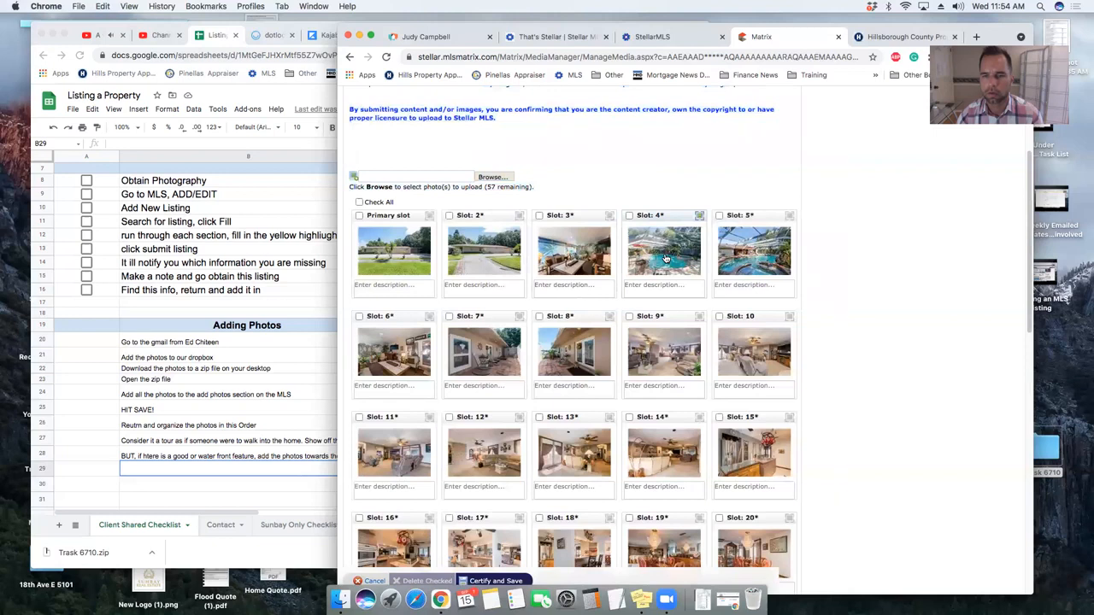
- Put the pool photos into slots 3 and 4, leaving the living room in slot 5
{"action": "left_click", "coordinate": [664, 258]}
{"action": "key", "text": "Escape"}
{"action": "left_click_drag", "start_coordinate": [672, 244], "coordinate": [571, 248]}
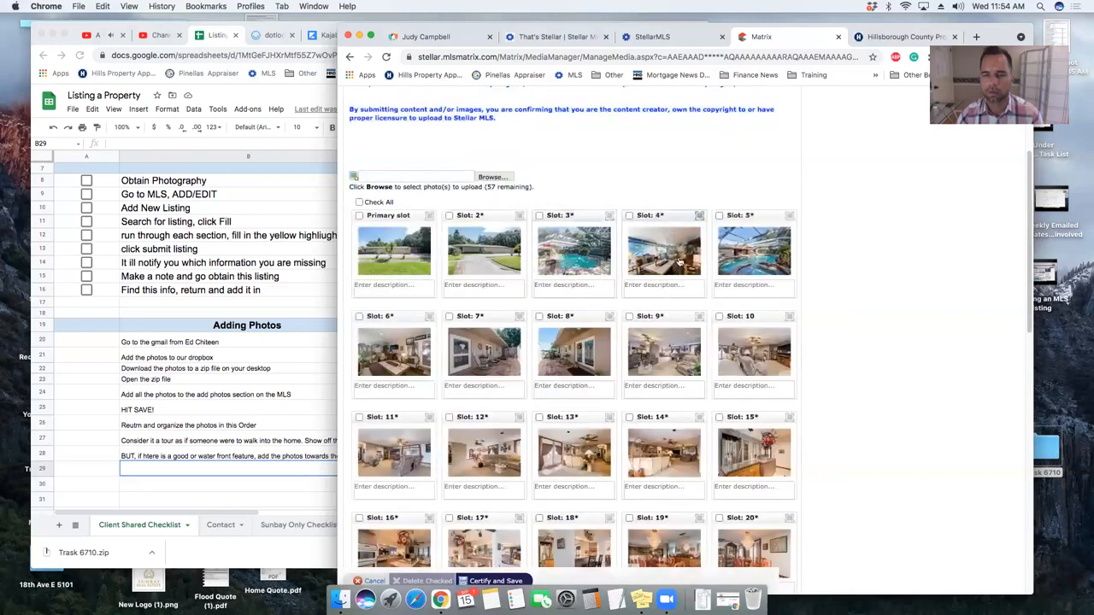
{"action": "left_click", "coordinate": [761, 257]}
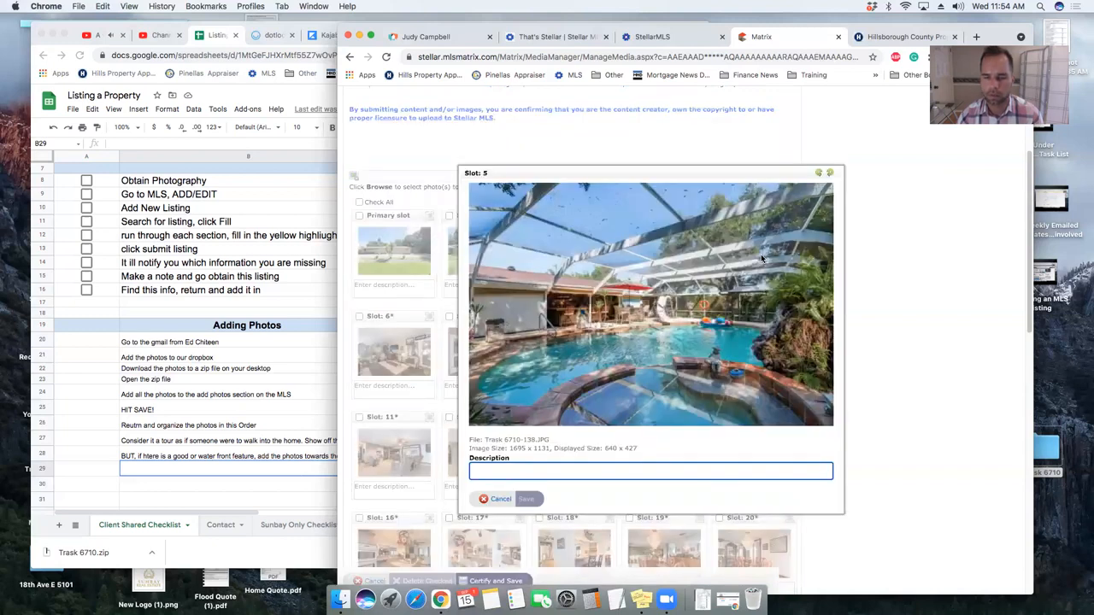
{"action": "key", "text": "Escape"}
{"action": "left_click_drag", "start_coordinate": [752, 219], "coordinate": [624, 220]}
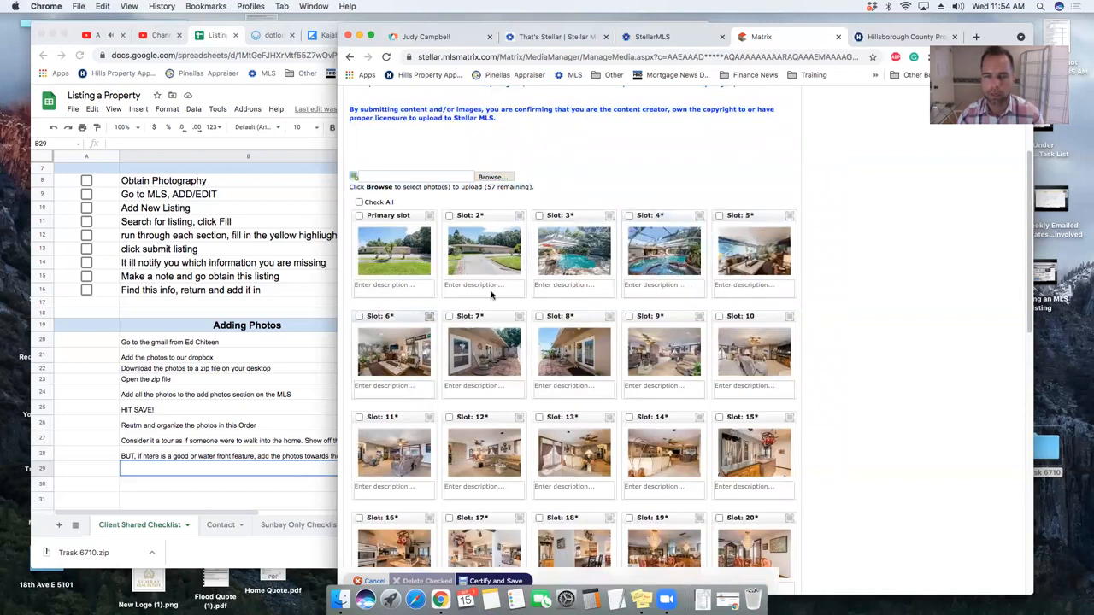
{"action": "key", "text": "Escape"}
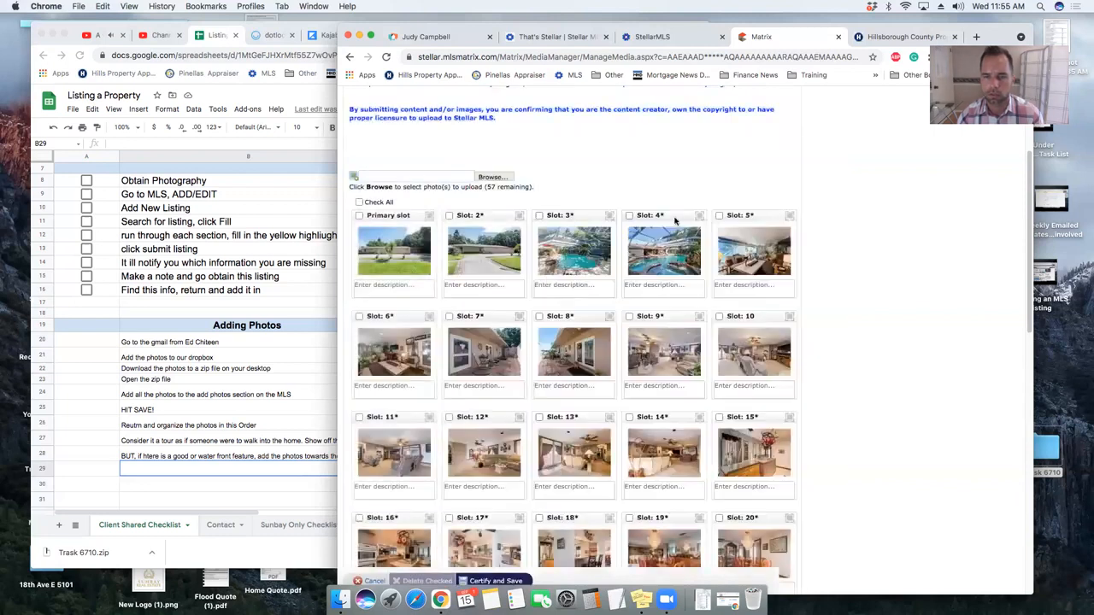
- Move the slot 6 photo further back, then Certify and Save listing T3329793
{"action": "left_click_drag", "start_coordinate": [391, 316], "coordinate": [608, 369]}
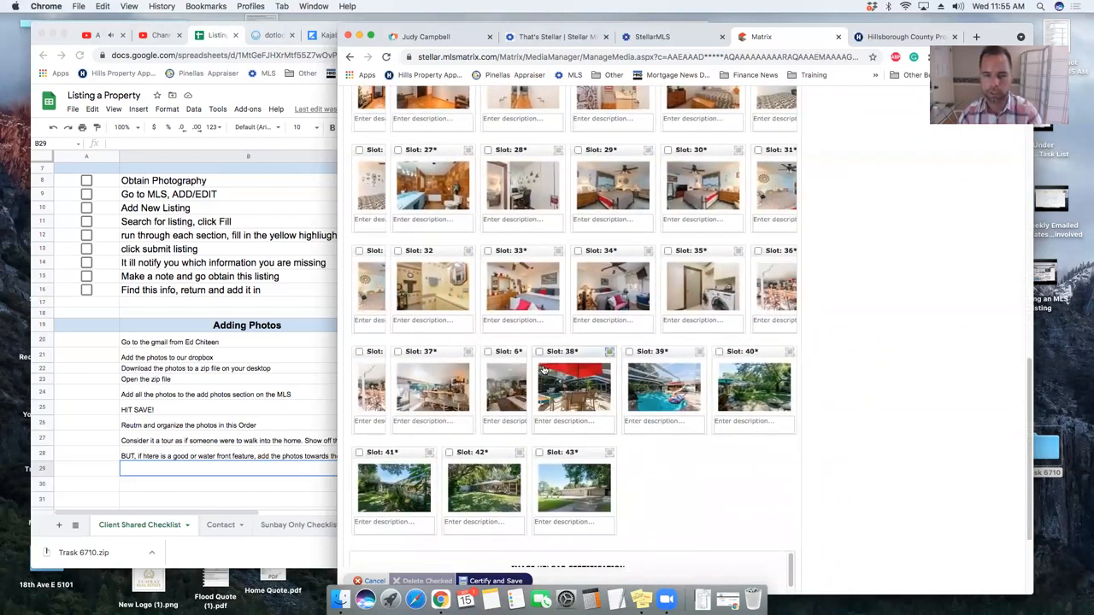
{"action": "scroll", "coordinate": [727, 476], "scroll_direction": "down", "scroll_amount": 1}
{"action": "scroll", "coordinate": [702, 462], "scroll_direction": "down", "scroll_amount": 3}
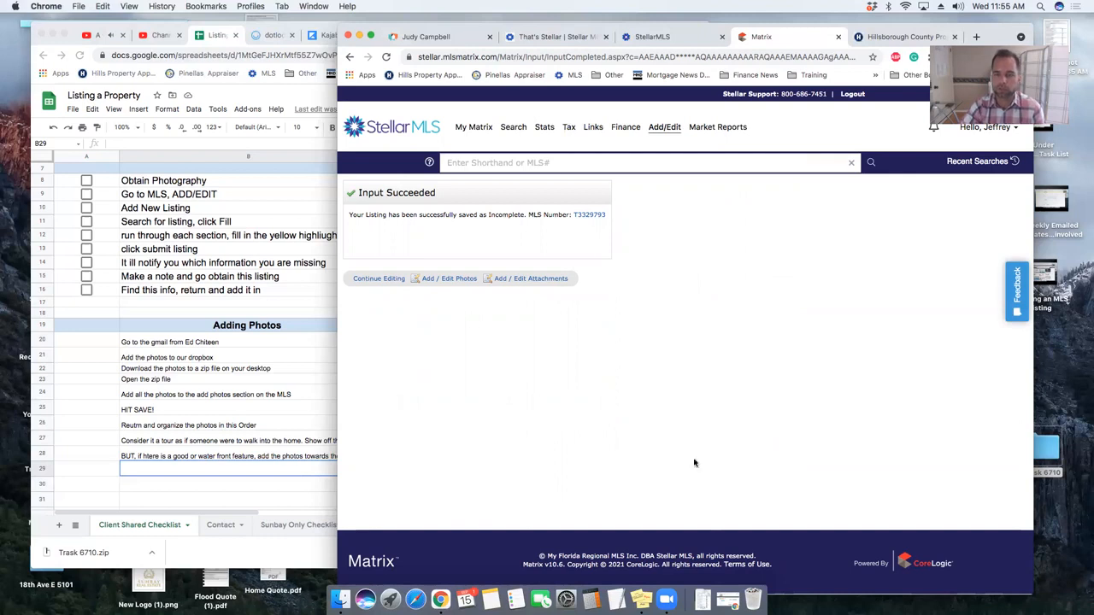
{"action": "left_click", "coordinate": [666, 598]}
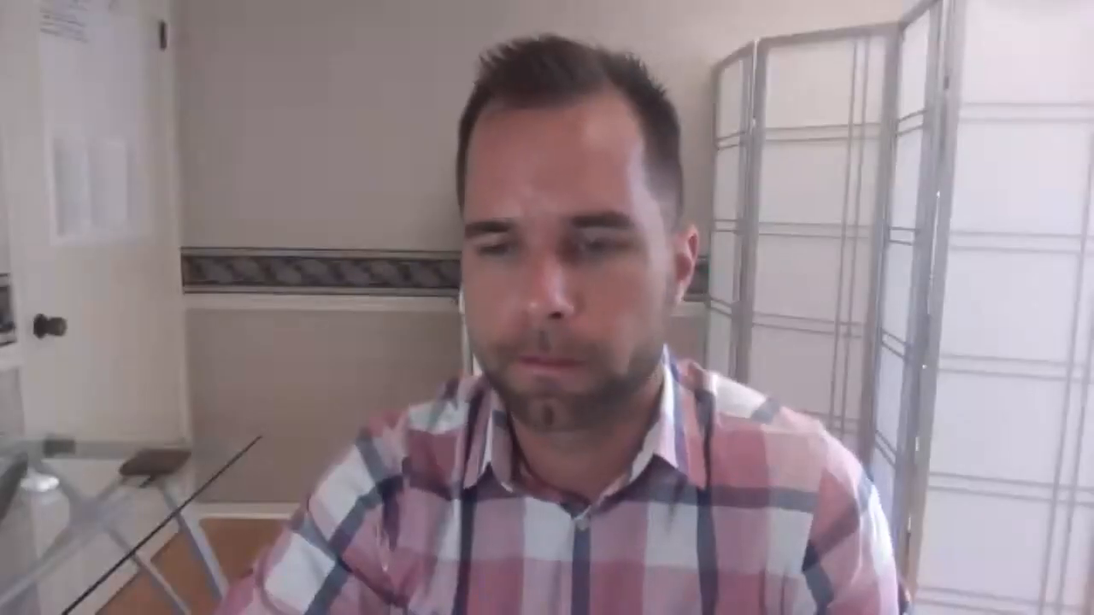